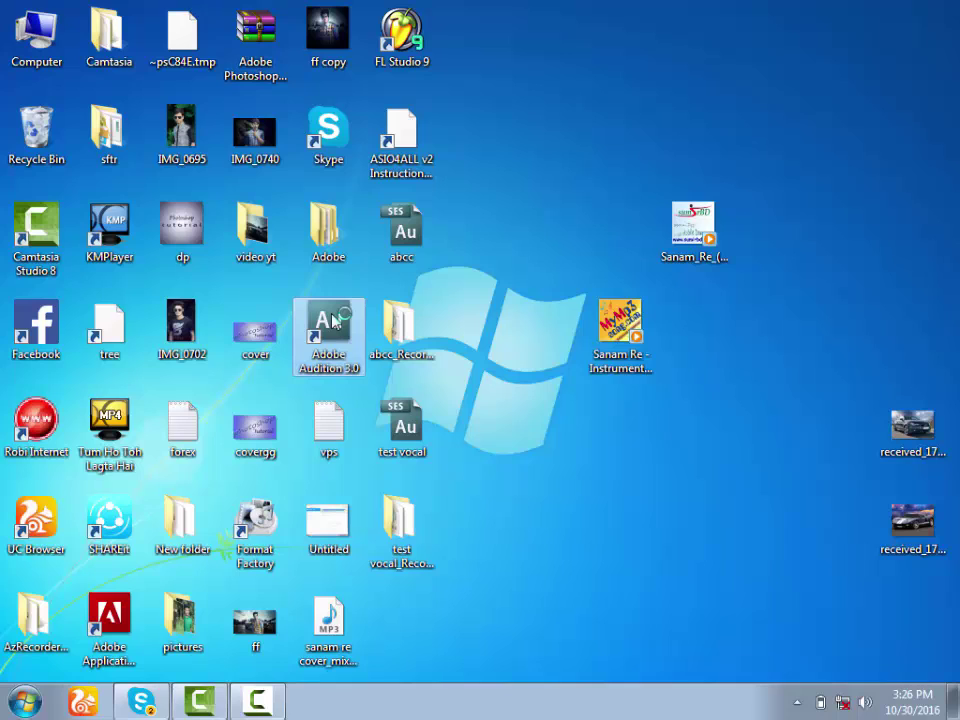
- Refresh the desktop four times while Audition finishes loading into an empty Edit View
right_click(547, 124)
left_click(615, 167)
right_click(589, 114)
left_click(632, 164)
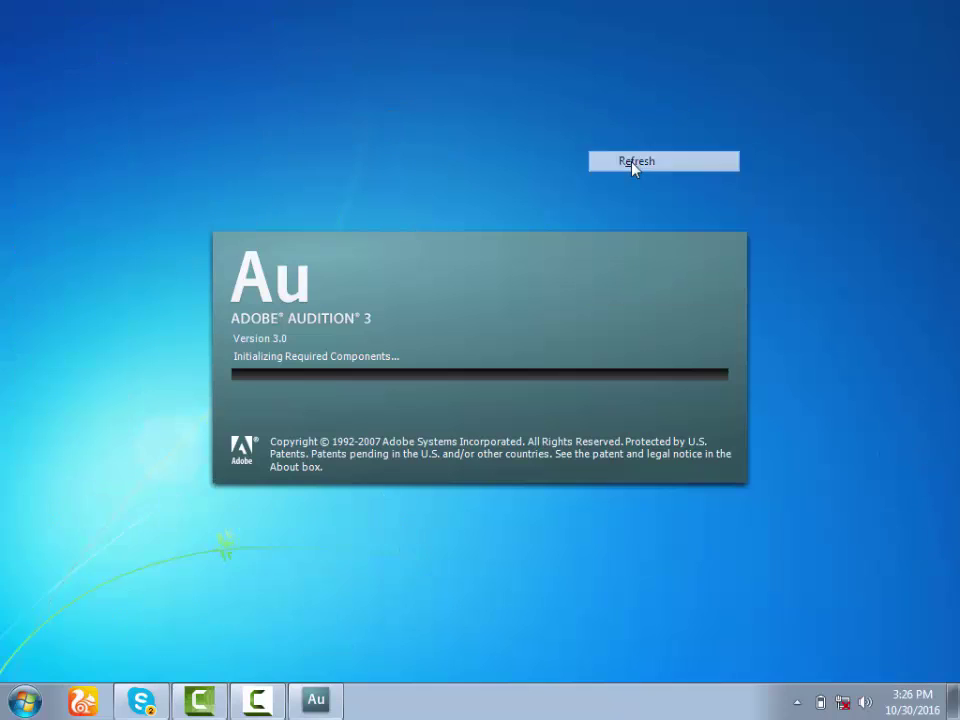
right_click(582, 79)
left_click(624, 130)
right_click(600, 79)
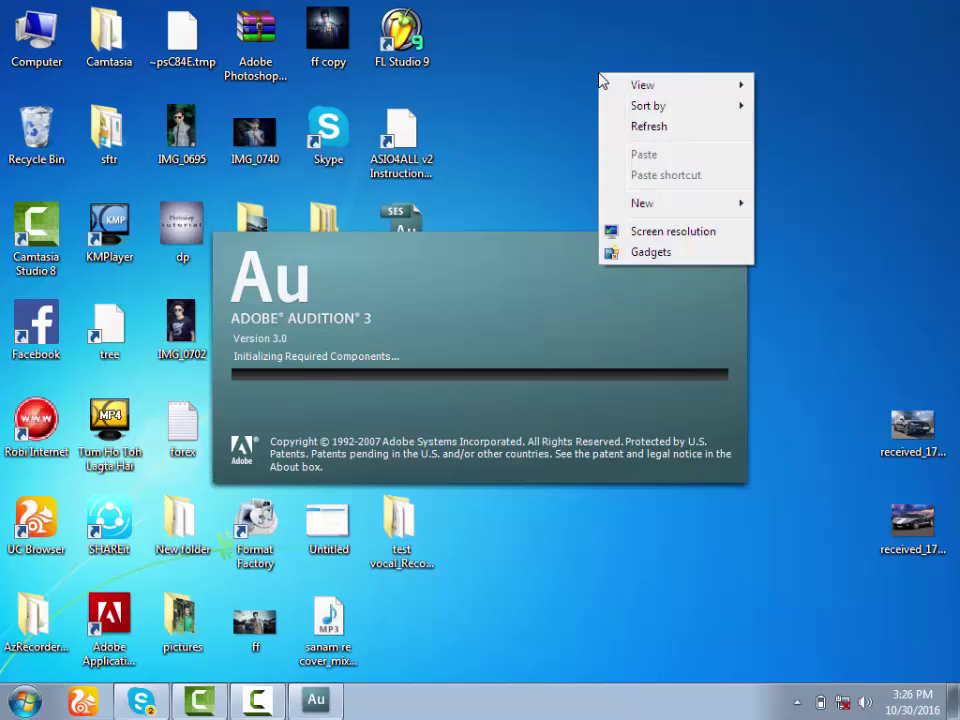
left_click(645, 126)
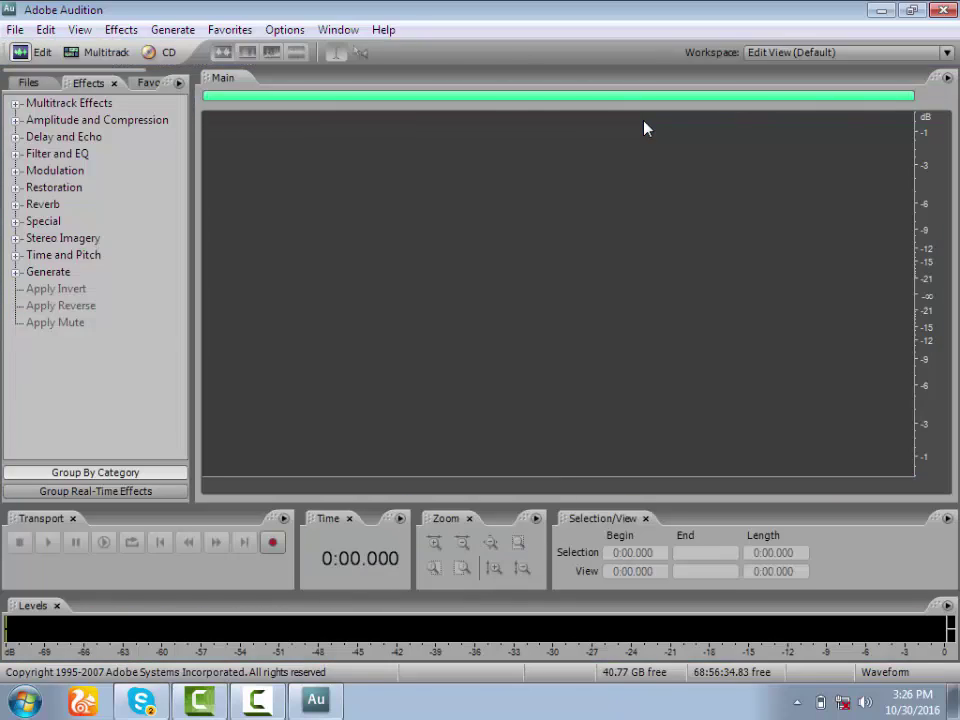
- Switch to Multitrack, arm Track 1 for recording, and save the session as 'sanam re cover'
left_click(108, 54)
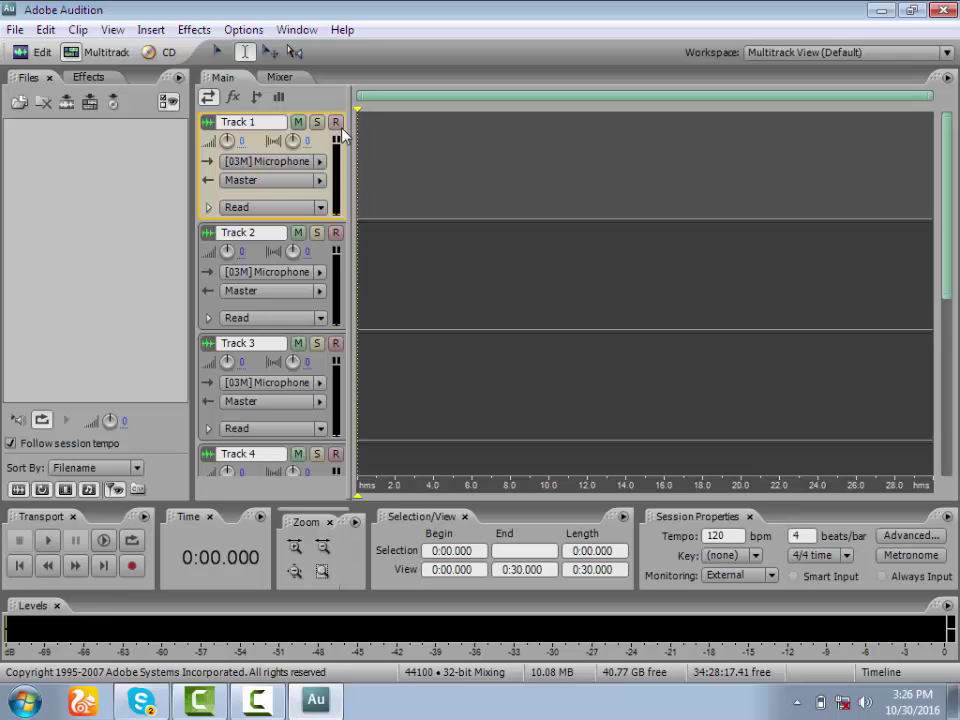
left_click(335, 124)
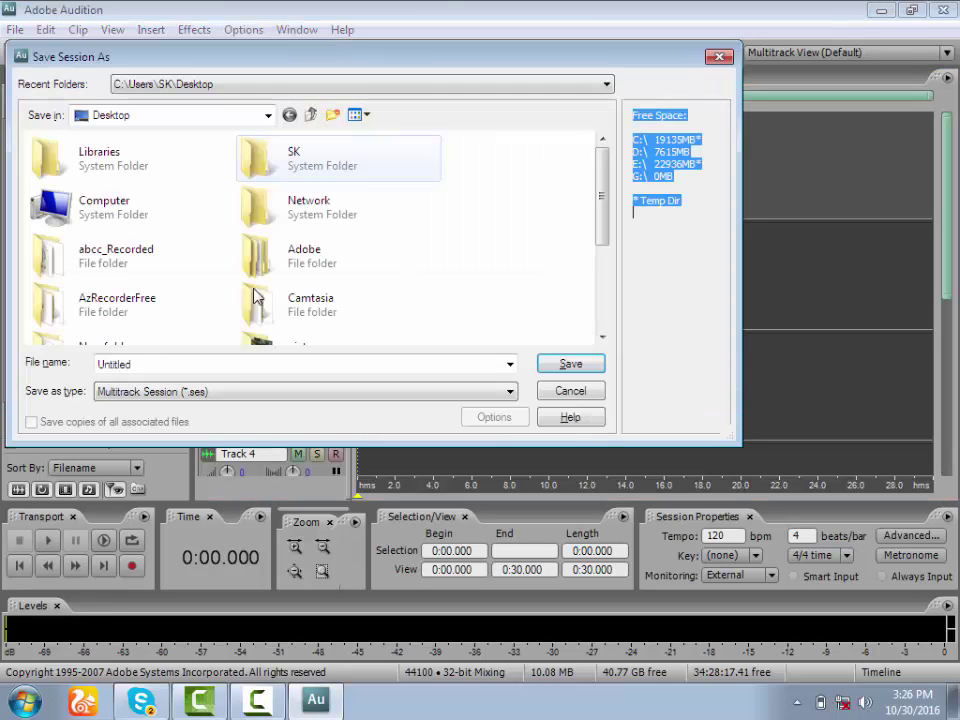
key("BackSpace")
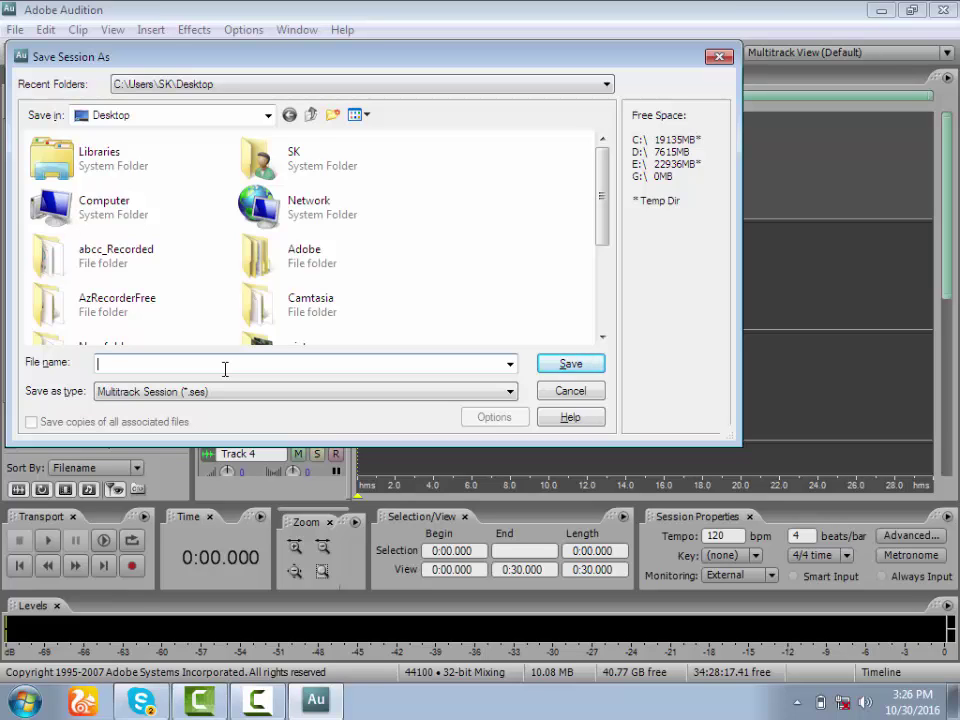
type("sanam re c")
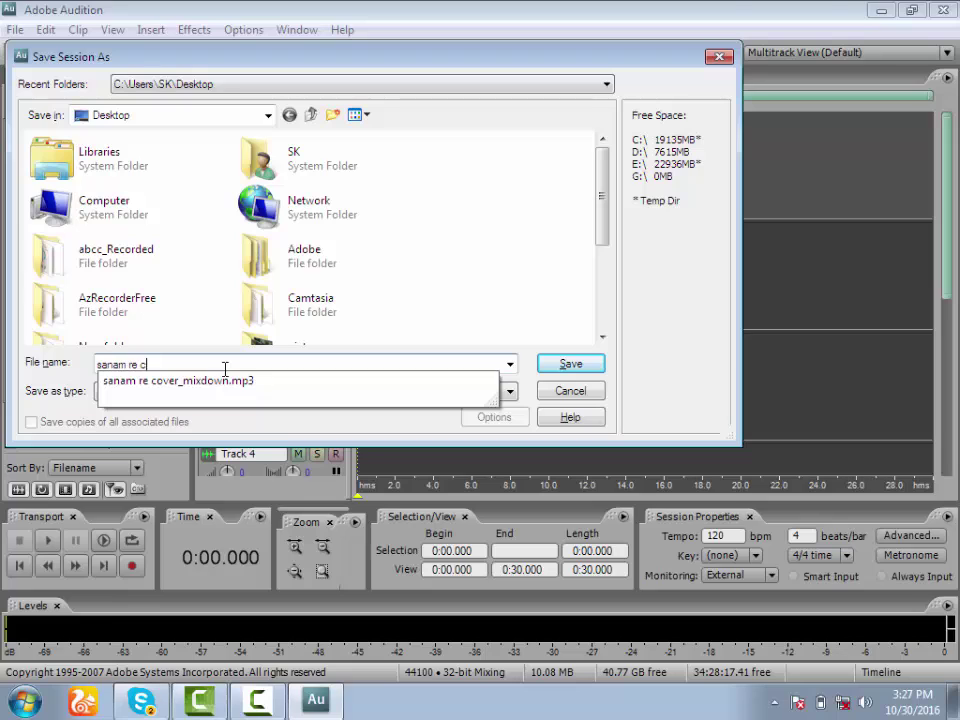
type("over")
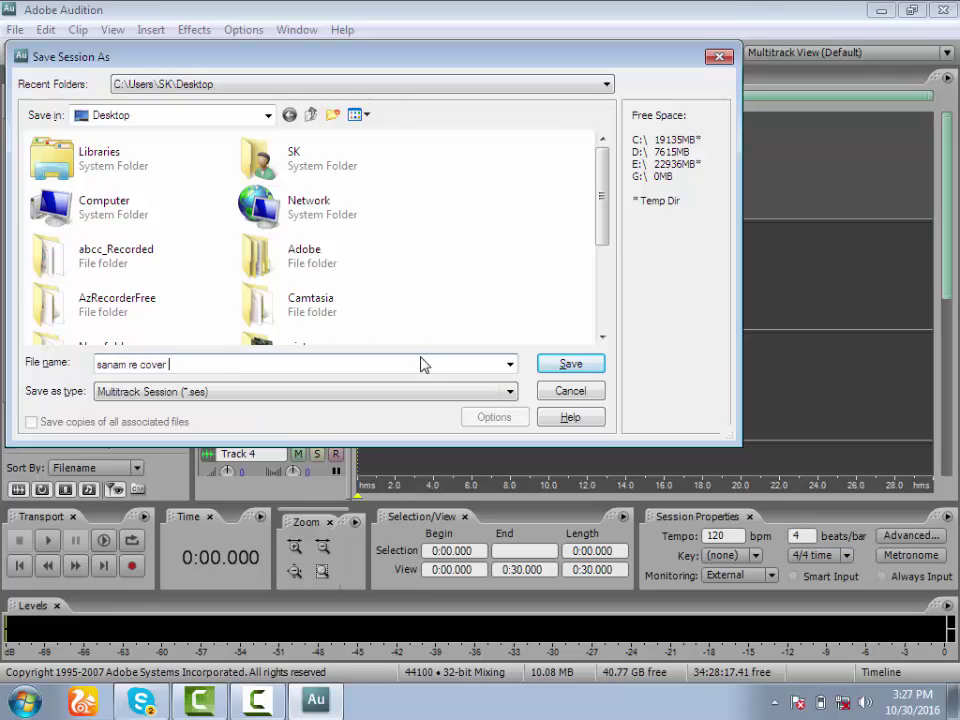
left_click(560, 366)
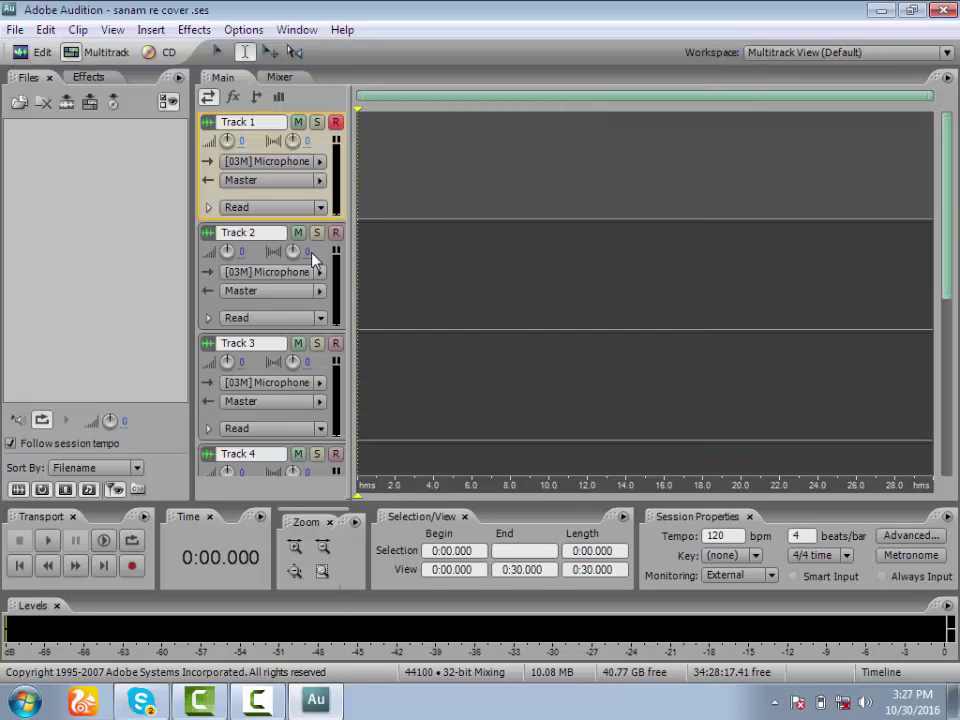
left_click_drag(386, 8, 214, 216)
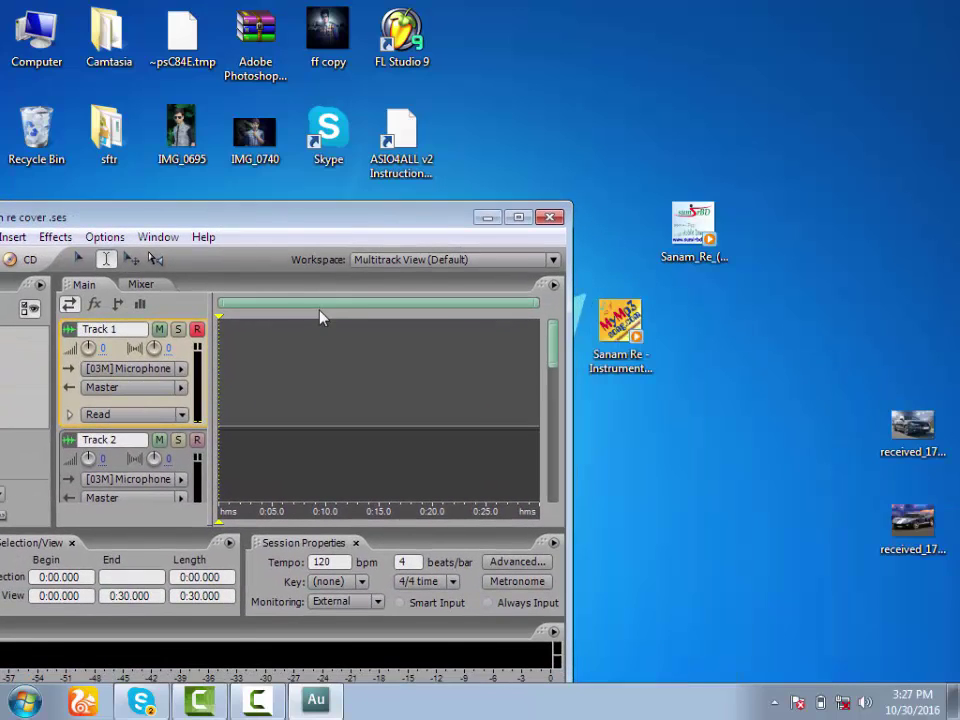
left_click(628, 343)
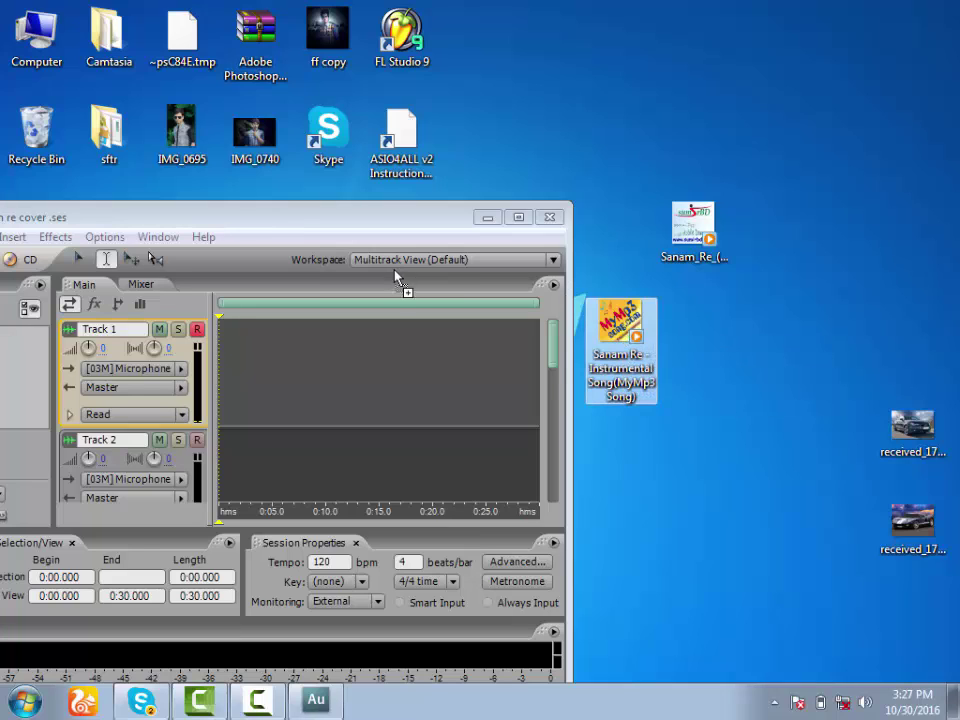
left_click(519, 217)
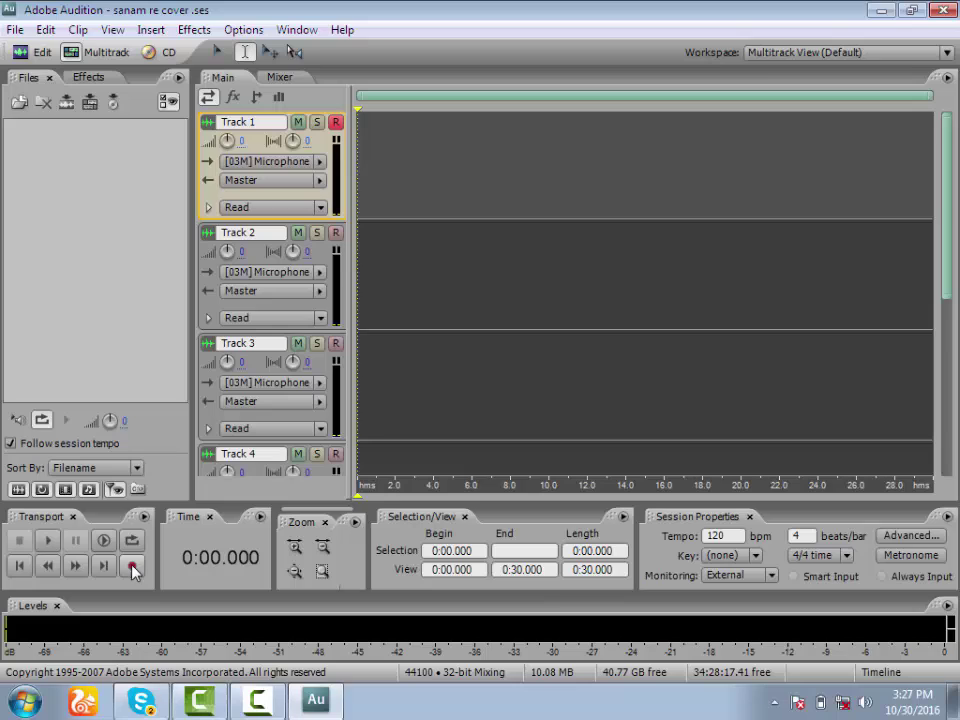
double_click(622, 10)
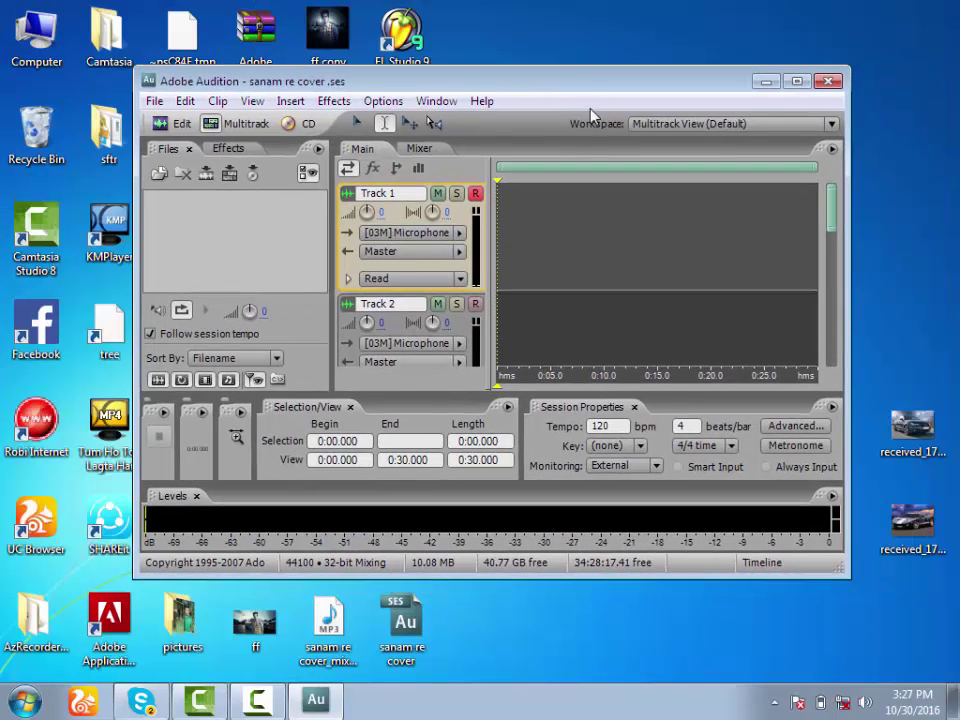
left_click_drag(565, 87, 522, 305)
left_click_drag(693, 228, 451, 368)
left_click_drag(200, 452, 705, 235)
left_click(111, 322)
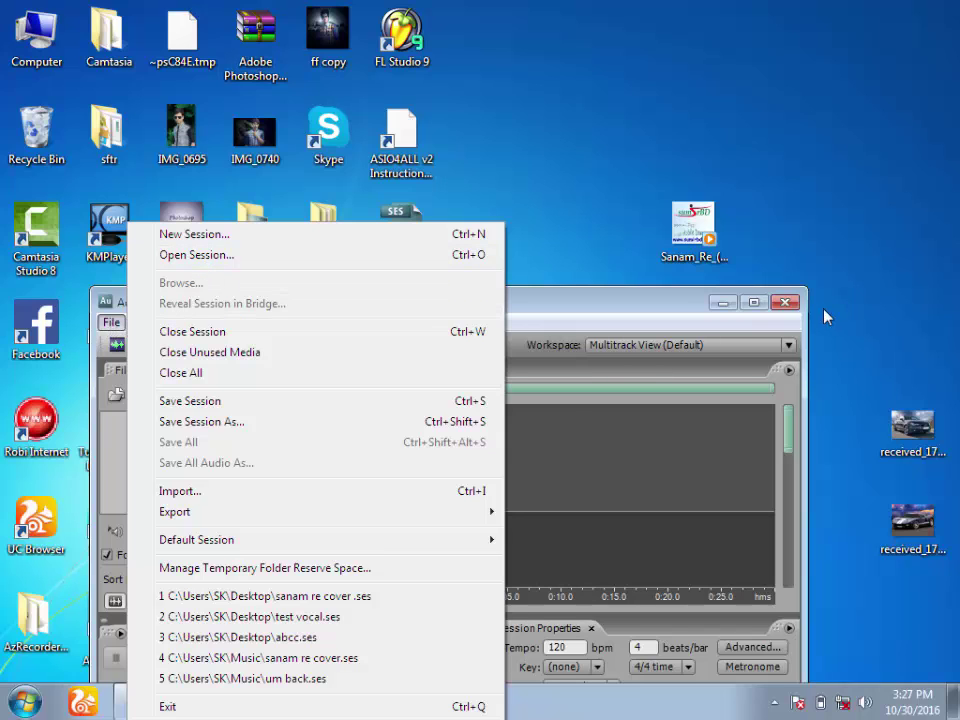
left_click(755, 303)
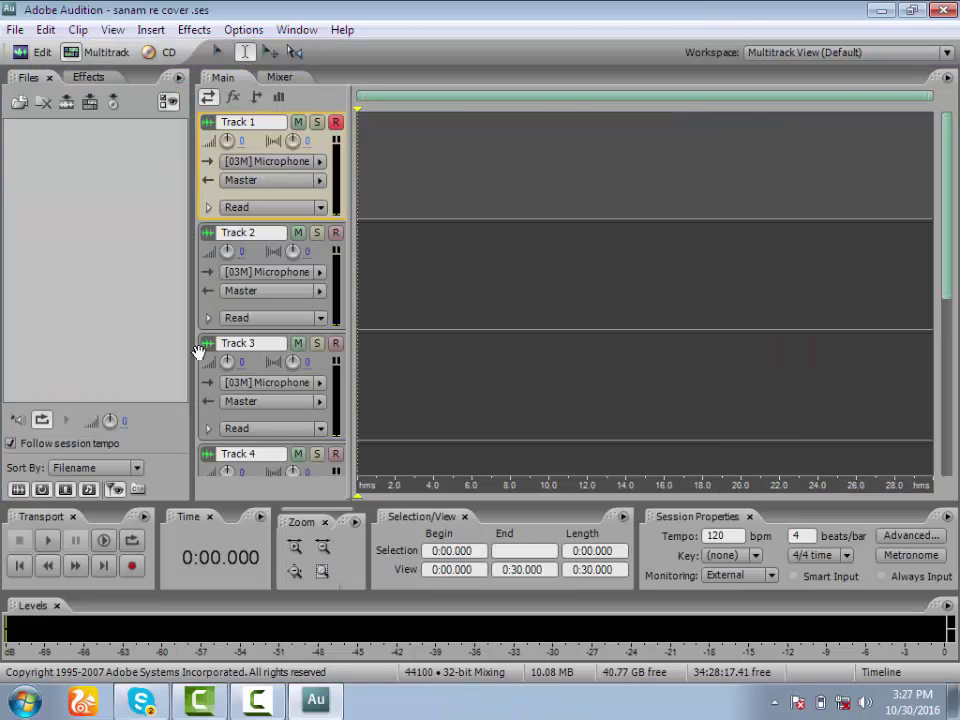
- Record a brief test take on Track 1, then delete the resulting clip
left_click(133, 567)
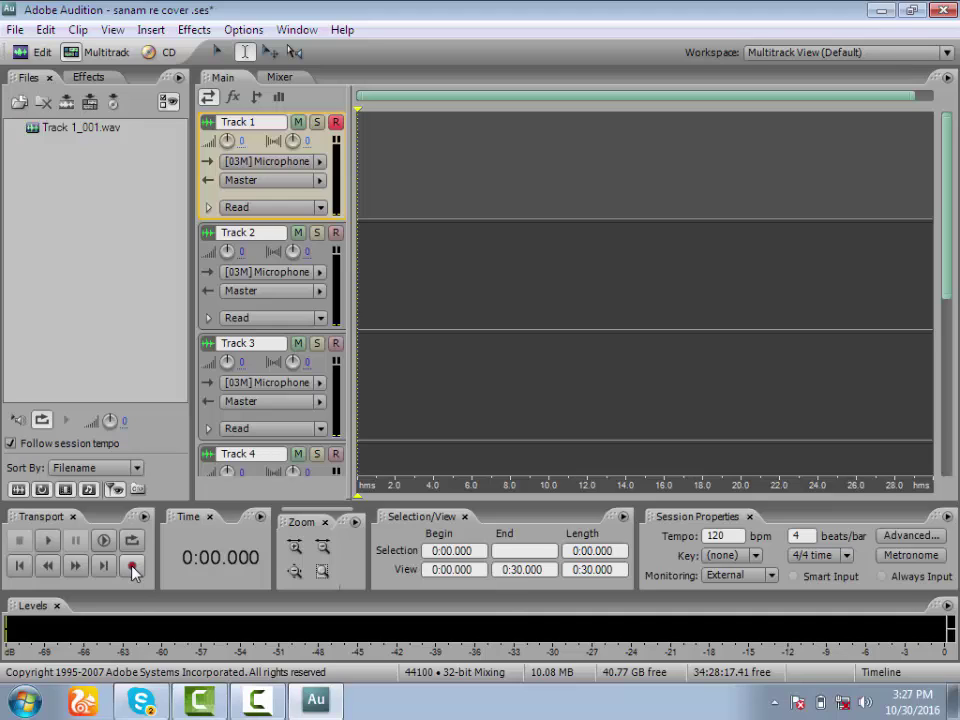
left_click(133, 567)
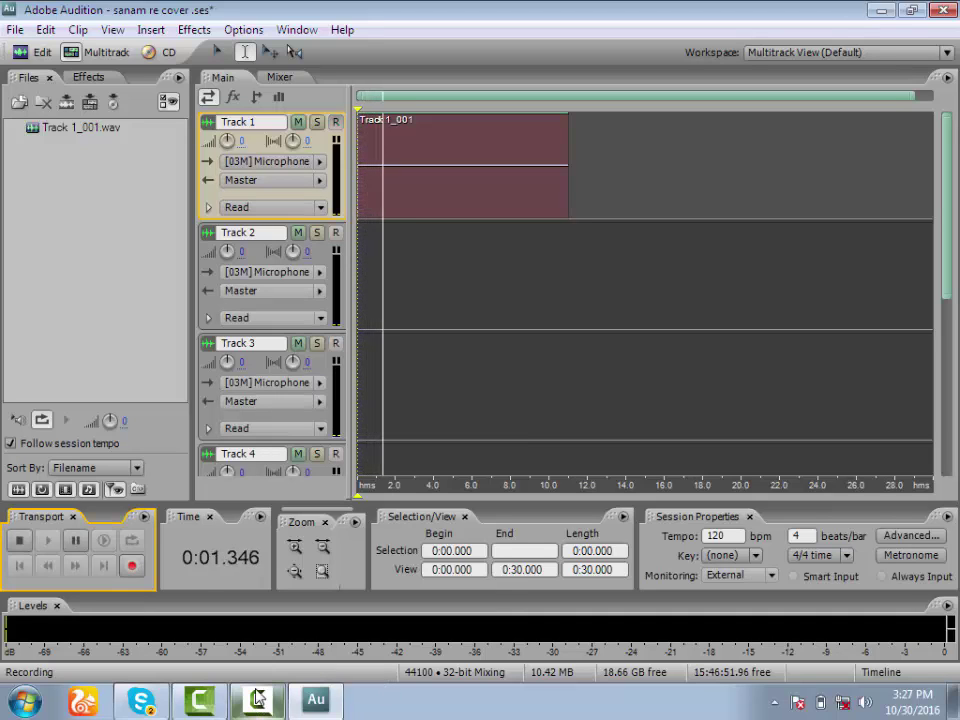
mouse_move(257, 697)
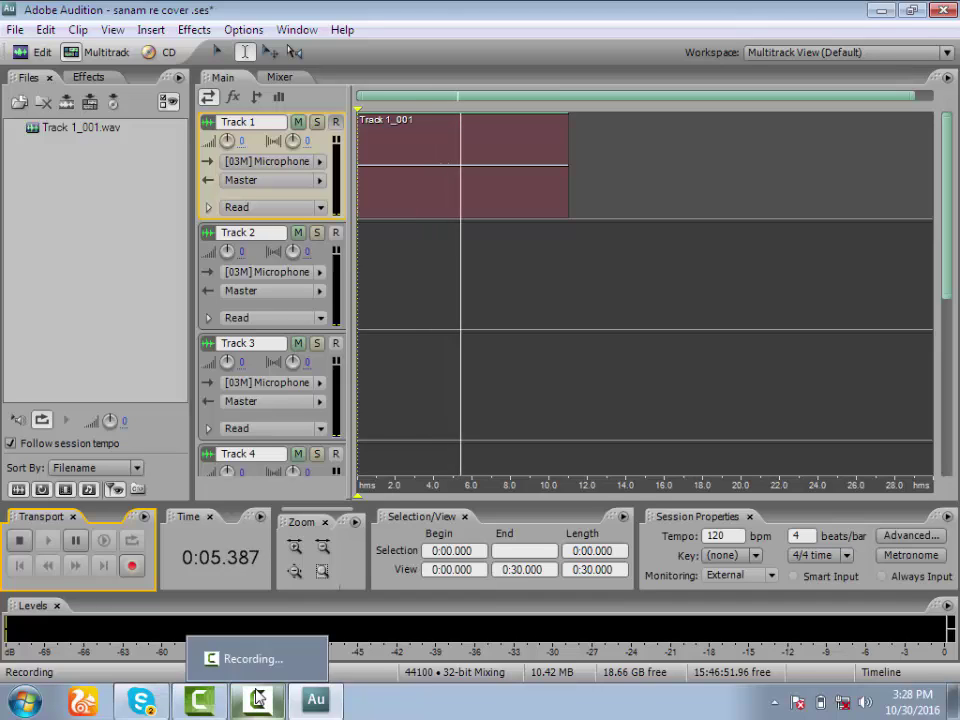
left_click(133, 568)
right_click(422, 146)
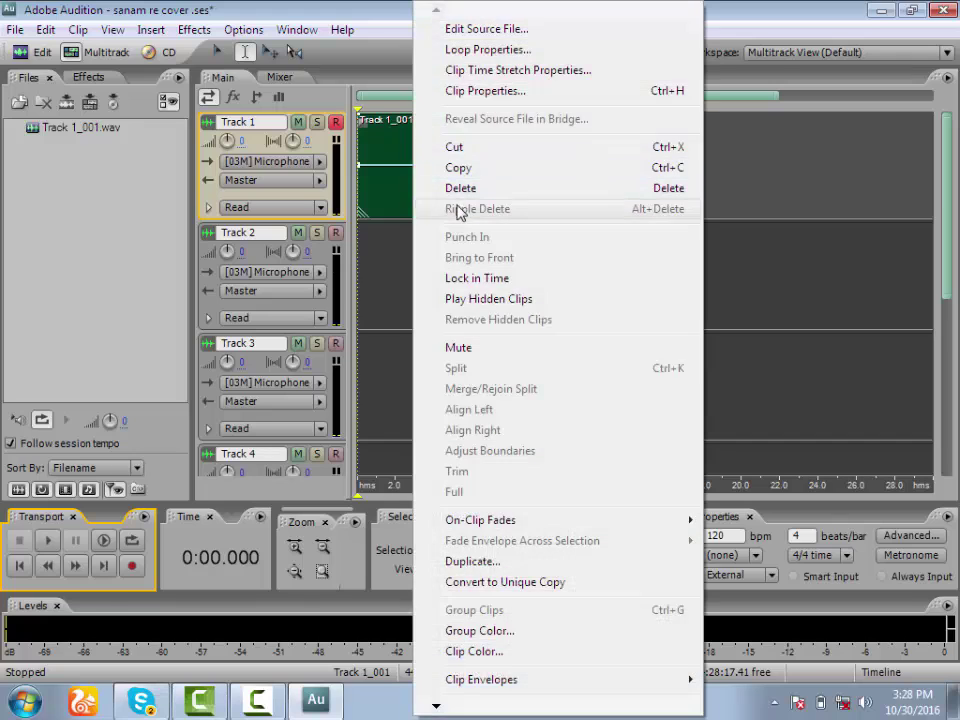
left_click(460, 188)
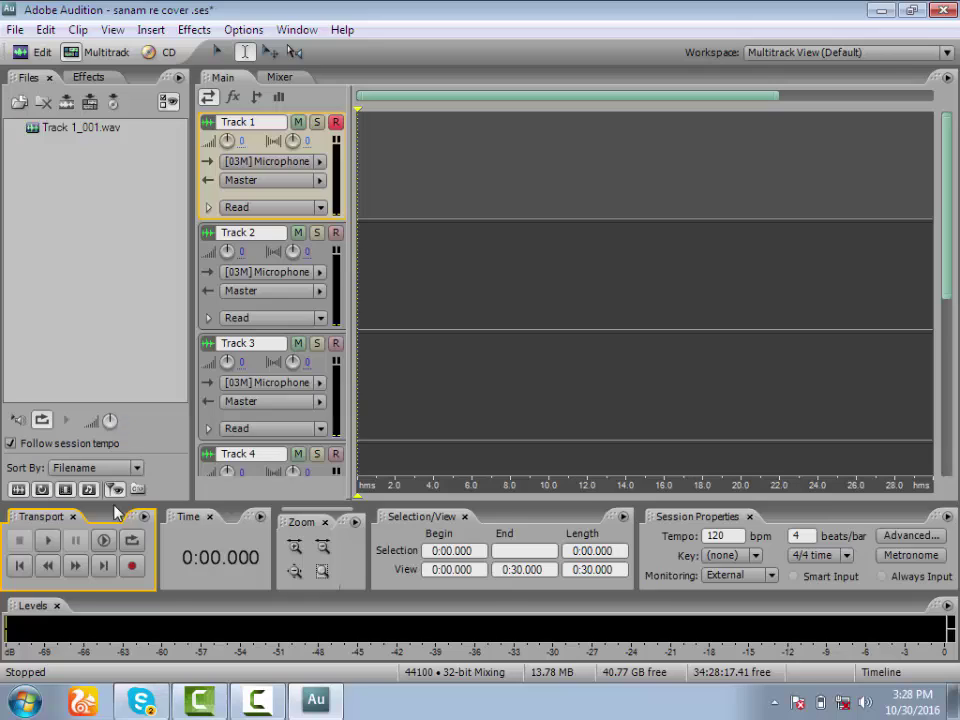
- Record a roughly 49-second vocal take onto Track 1 as Track 1_002
left_click(131, 568)
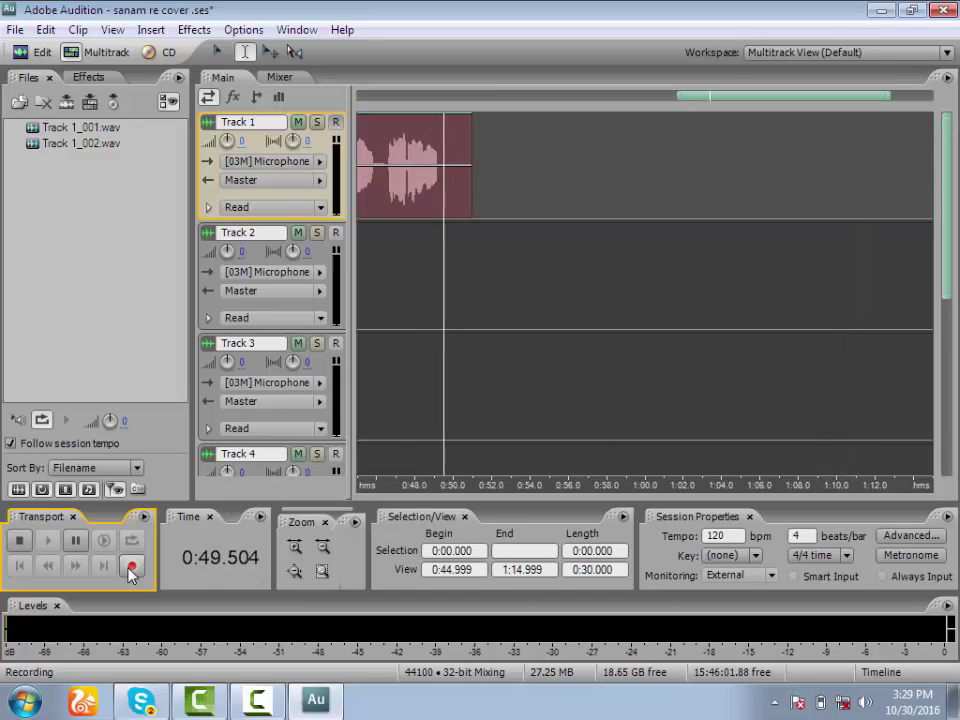
left_click(131, 567)
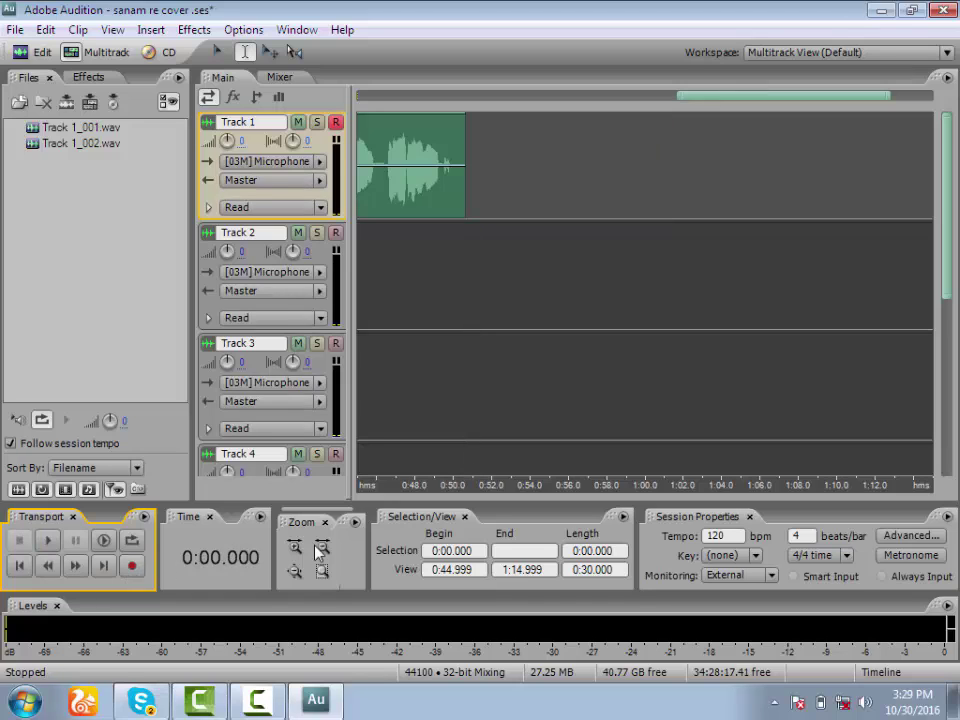
- Zoom out to the full session and open the Track 1_002 take in Edit View
left_click(320, 548)
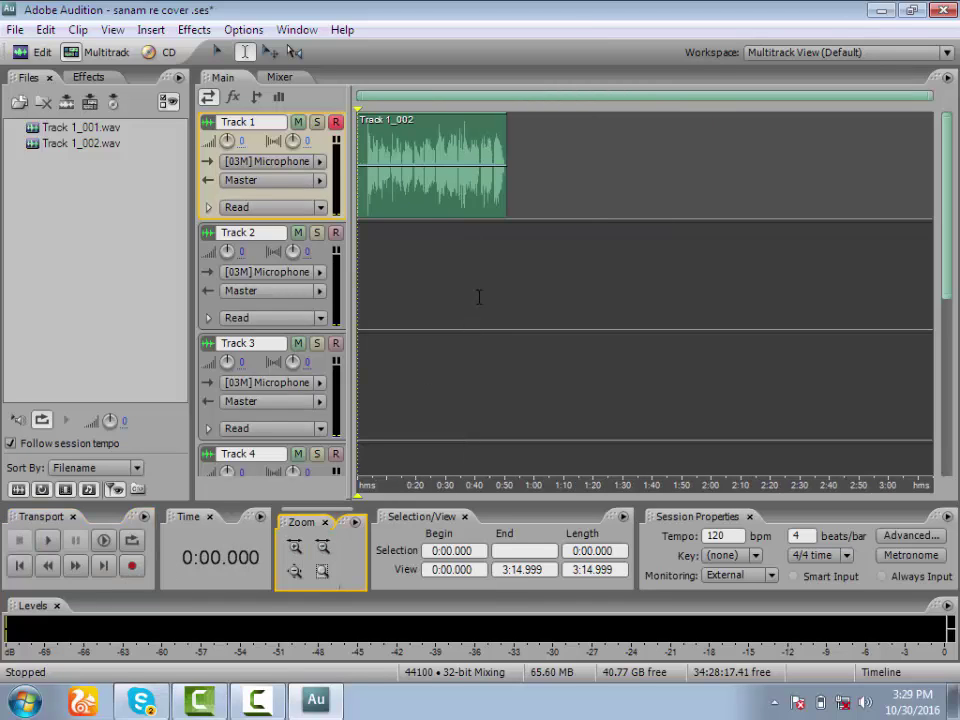
double_click(409, 160)
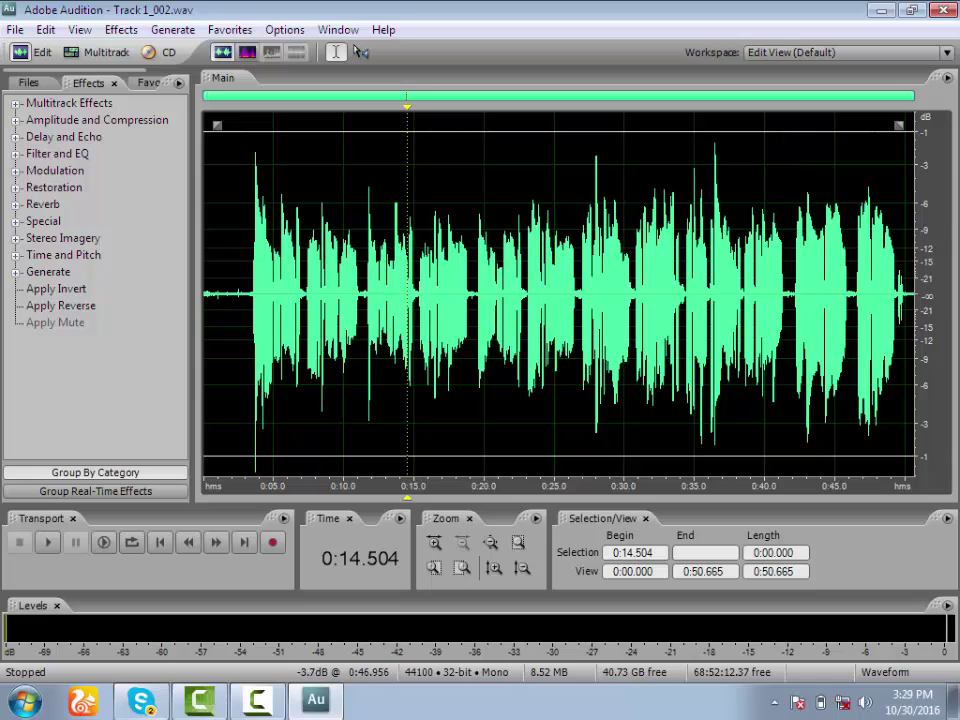
key("ctrl+a")
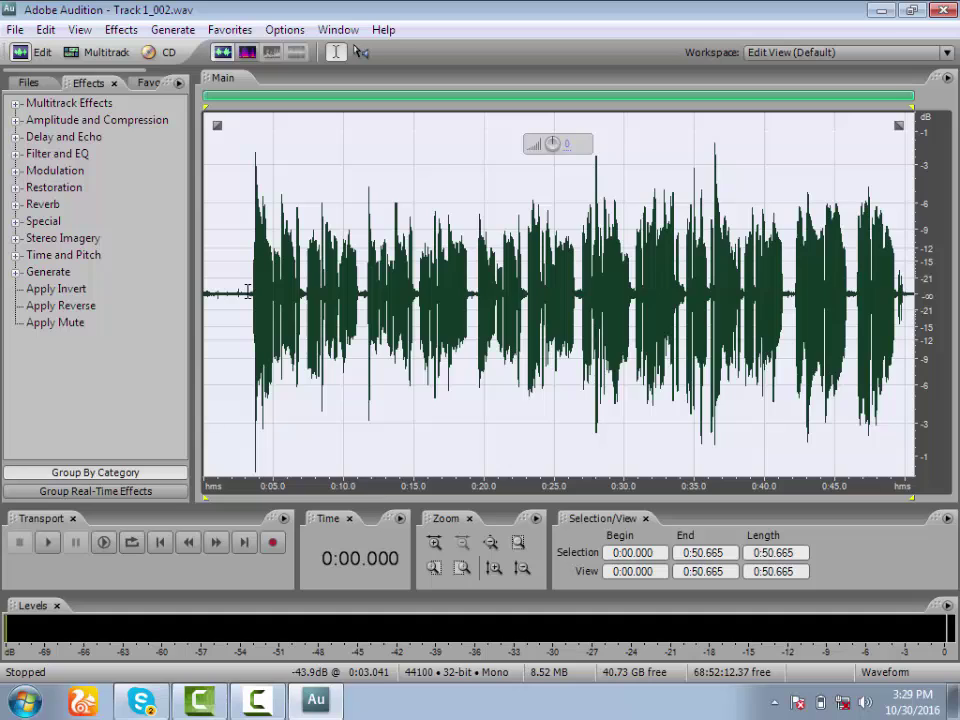
- Zoom in and select the roughly 3.5 seconds of silence before the vocals start
left_click_drag(247, 292, 183, 303)
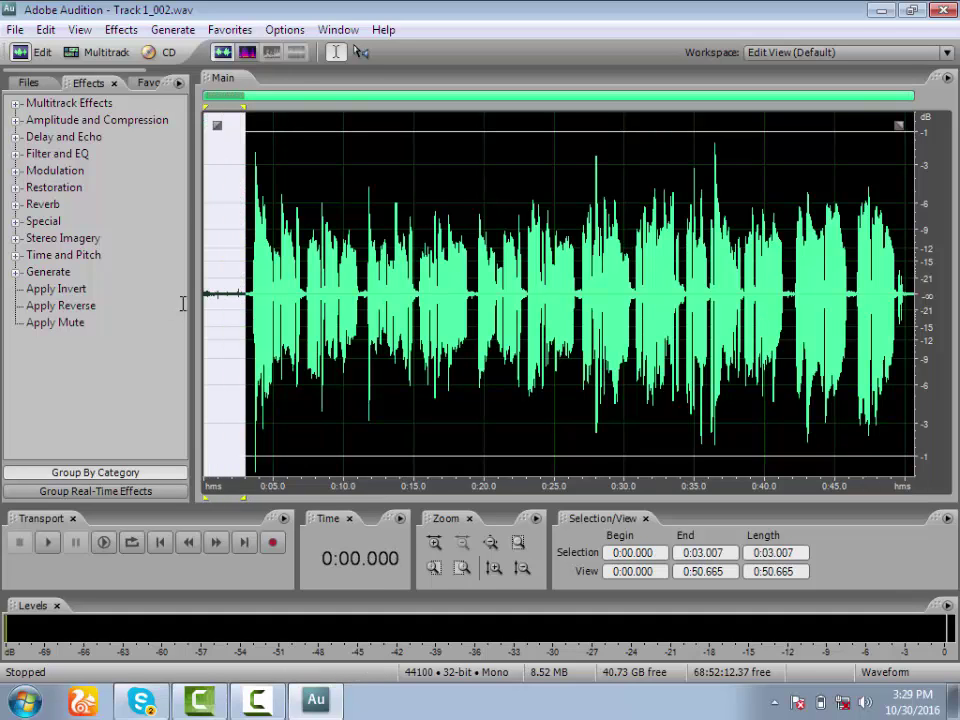
left_click(434, 544)
left_click(438, 548)
left_click_drag(640, 236, 111, 231)
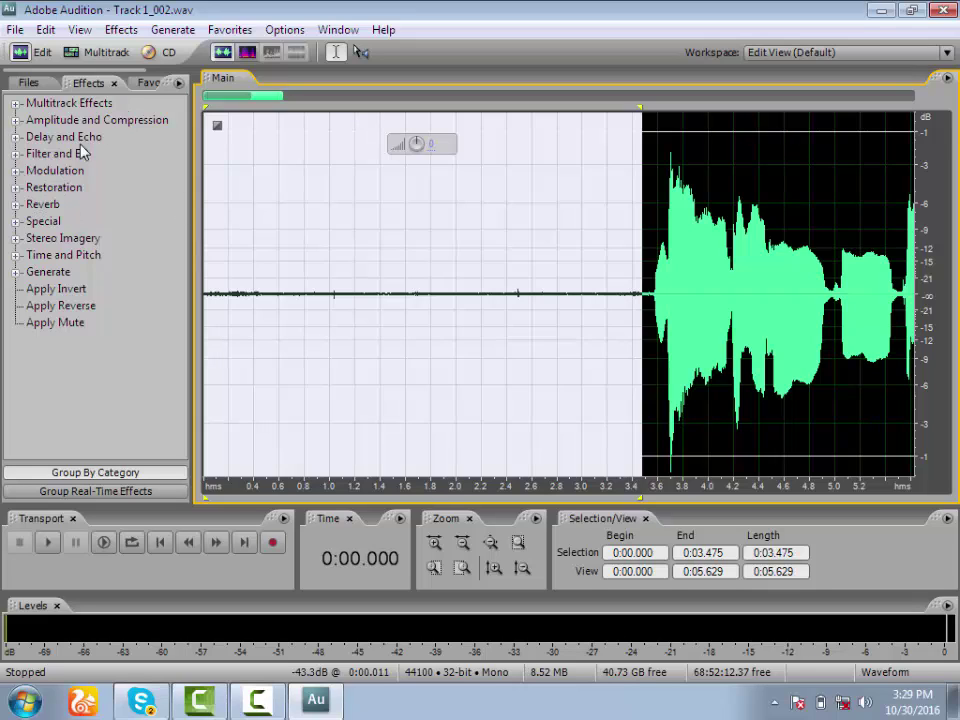
- Capture a noise reduction profile from the selected lead-in silence
left_click(14, 188)
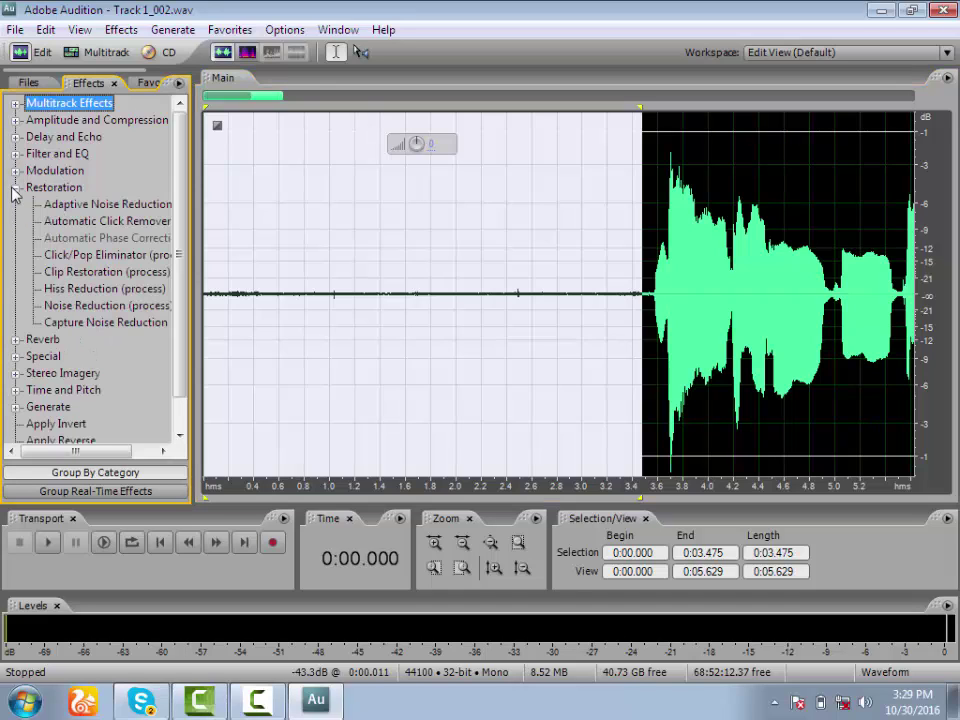
double_click(92, 322)
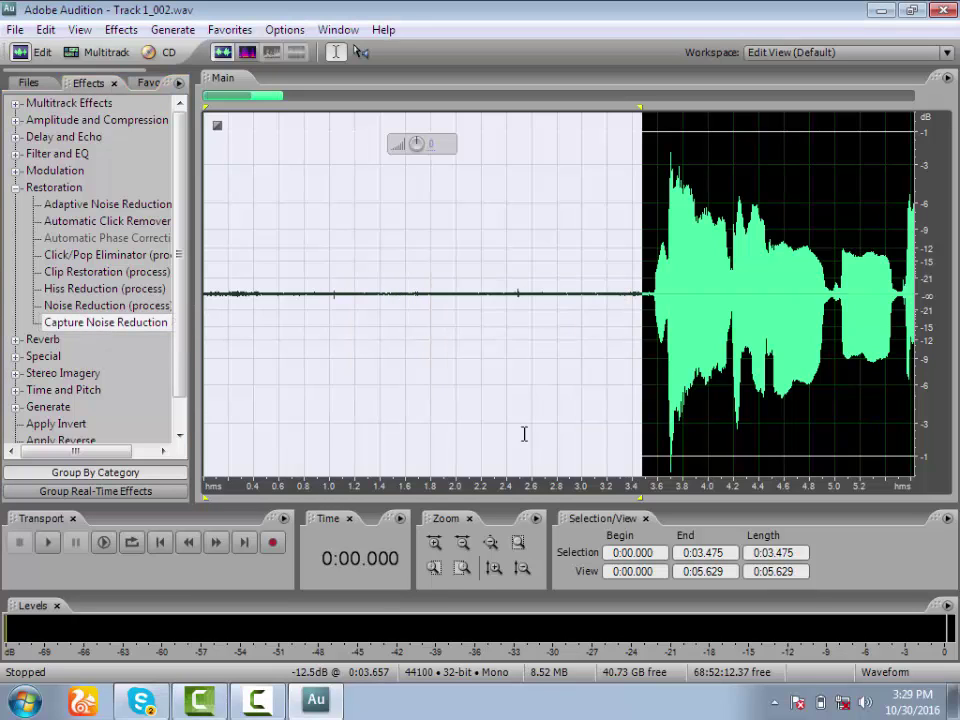
left_click(461, 543)
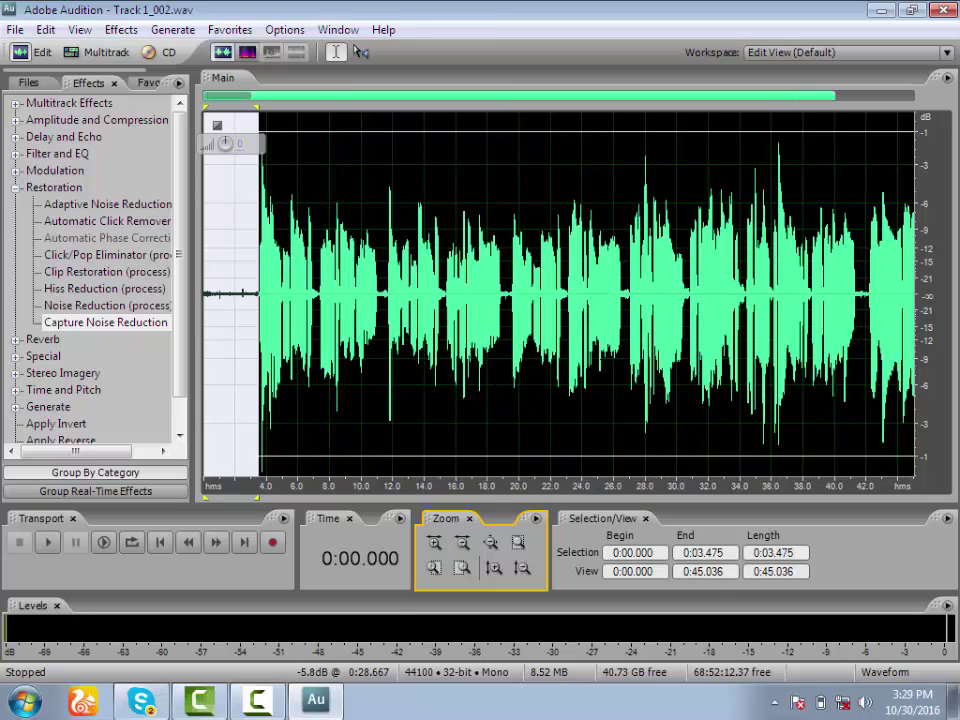
- Zoom out fully and select the entire 50.665-second recording
left_click(463, 544)
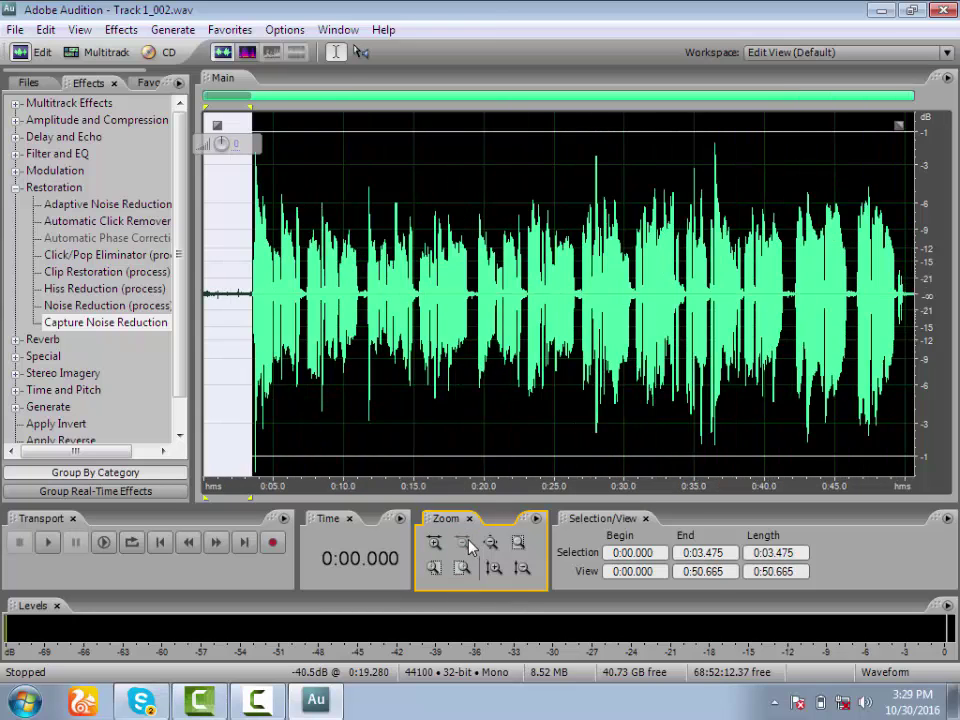
double_click(510, 175)
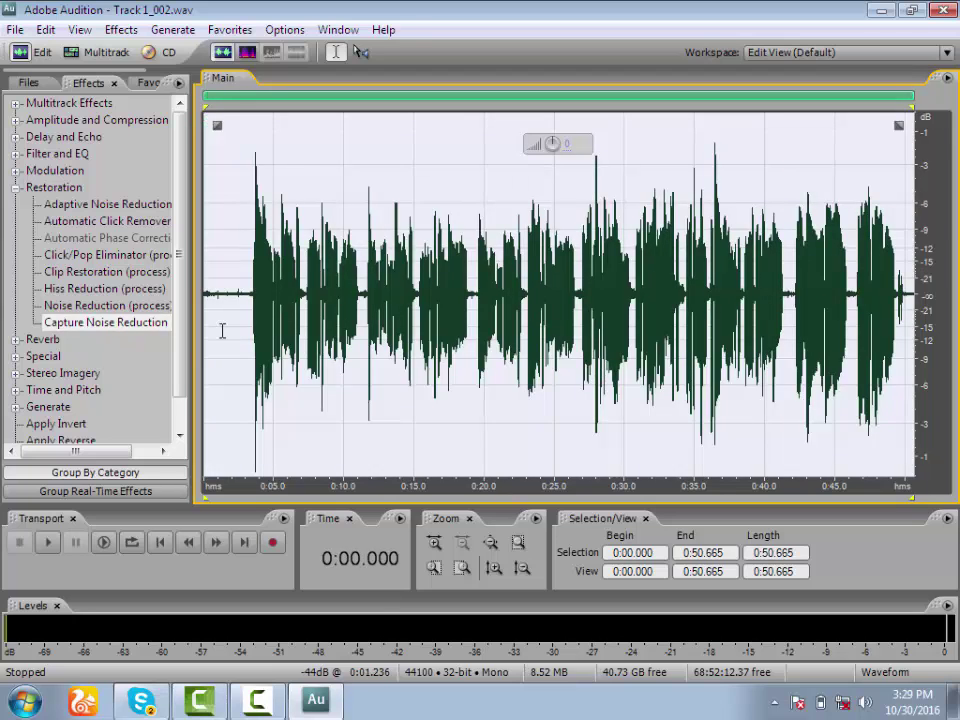
left_click_drag(221, 328, 146, 375)
double_click(392, 388)
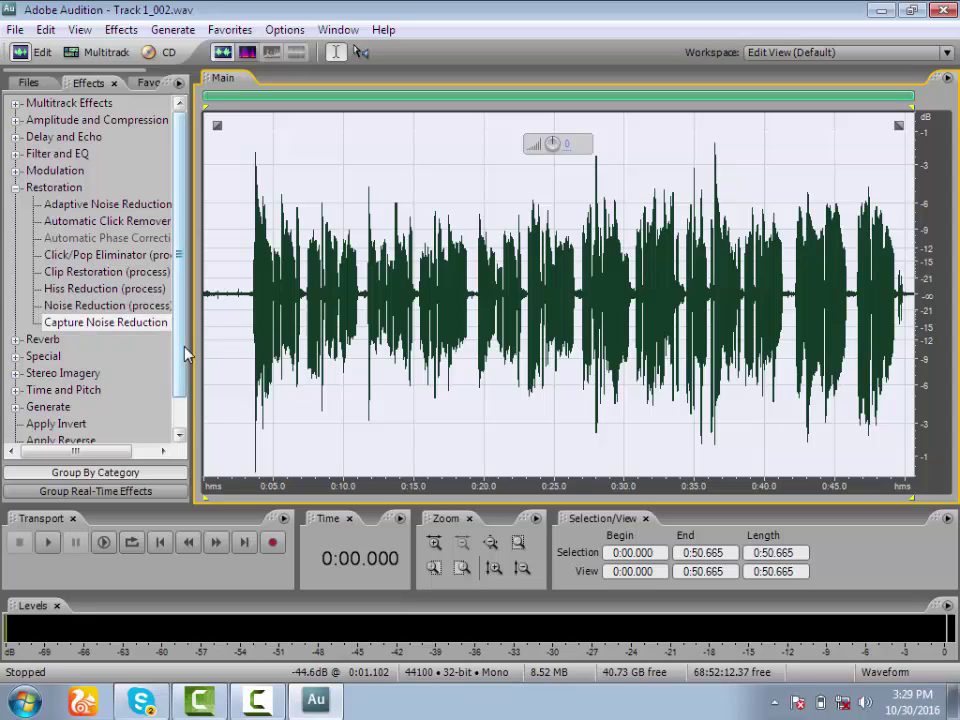
- Preview Noise Reduction with Keep Only Noise, then apply it at level 100
double_click(82, 310)
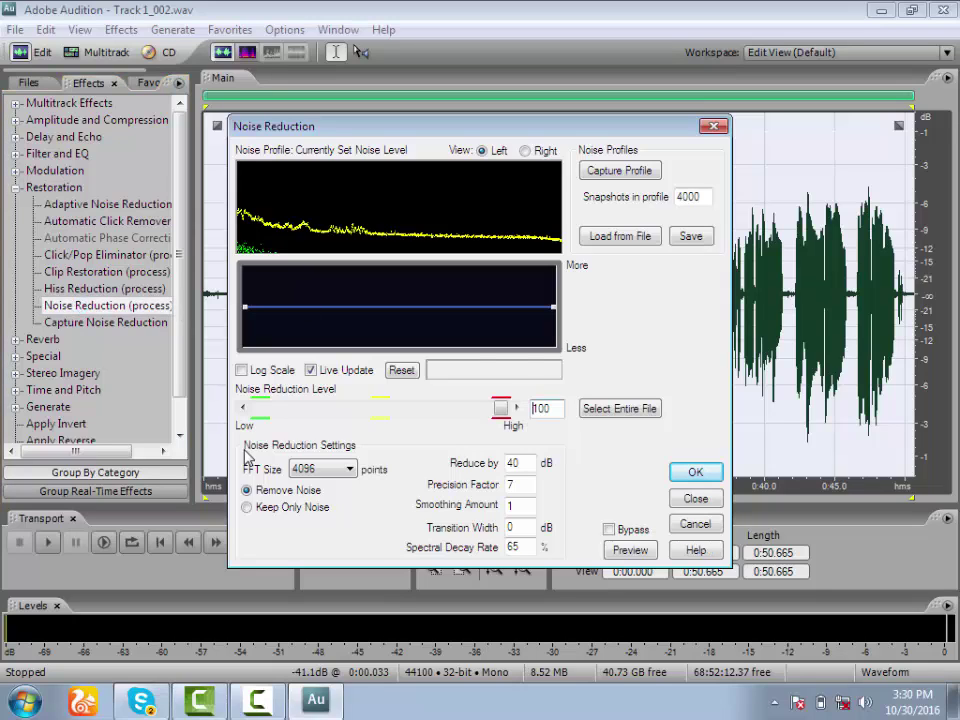
left_click(249, 510)
left_click(636, 556)
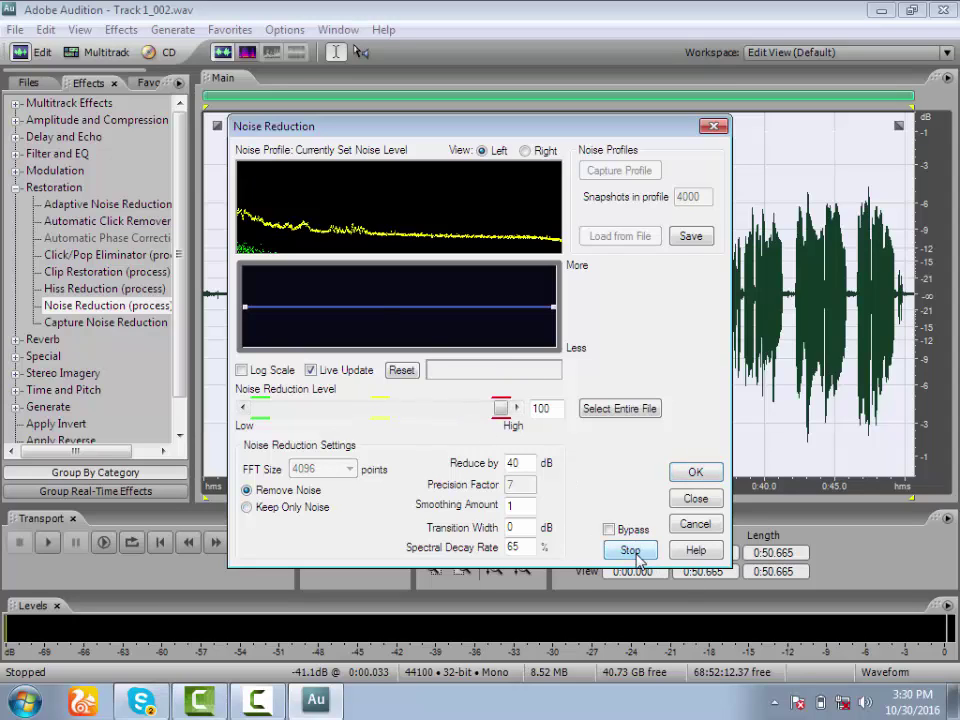
left_click(630, 551)
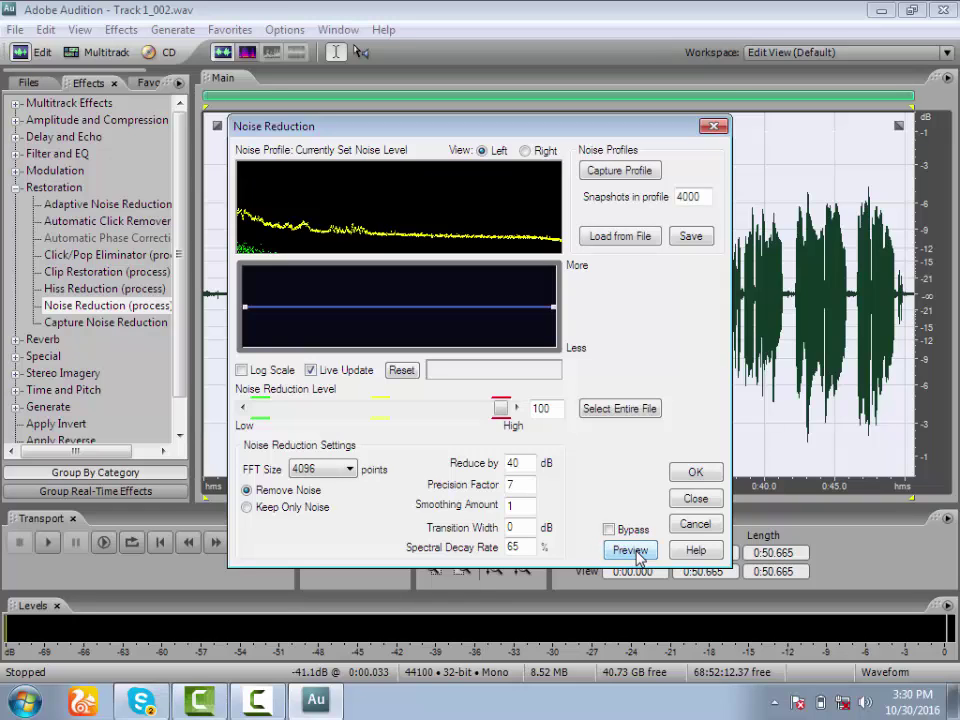
left_click_drag(630, 126, 662, 89)
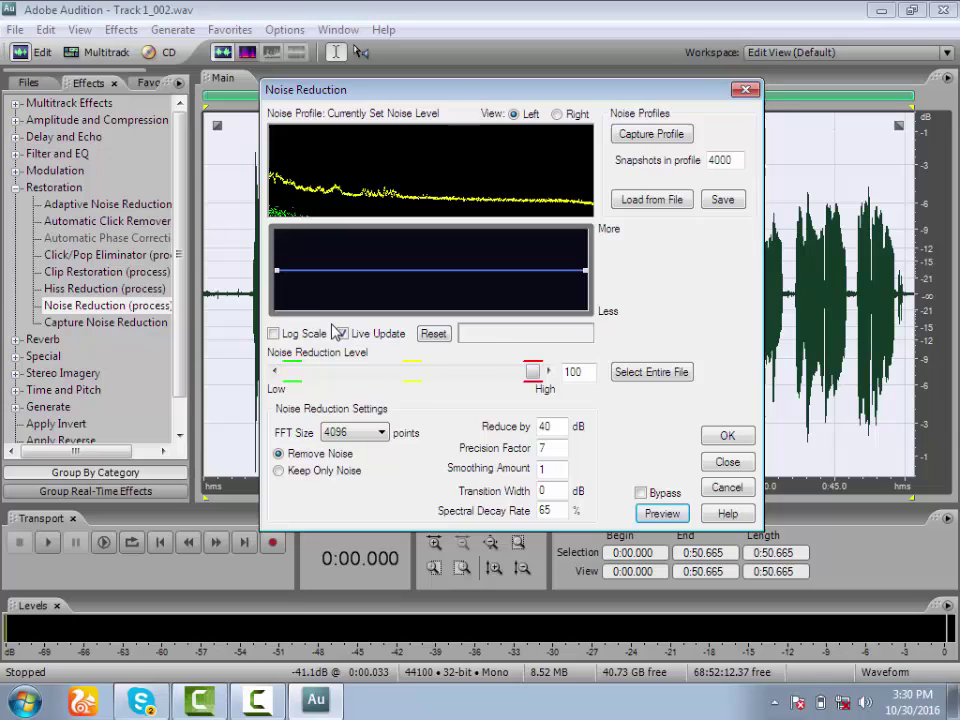
left_click(533, 372)
left_click_drag(533, 375, 267, 421)
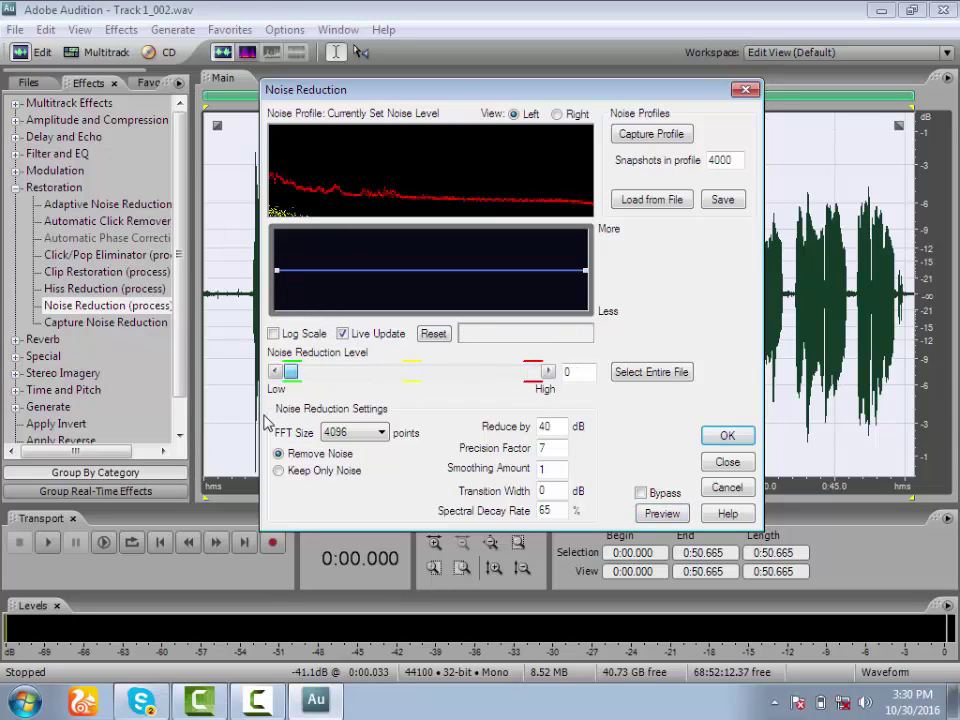
left_click_drag(291, 375, 548, 380)
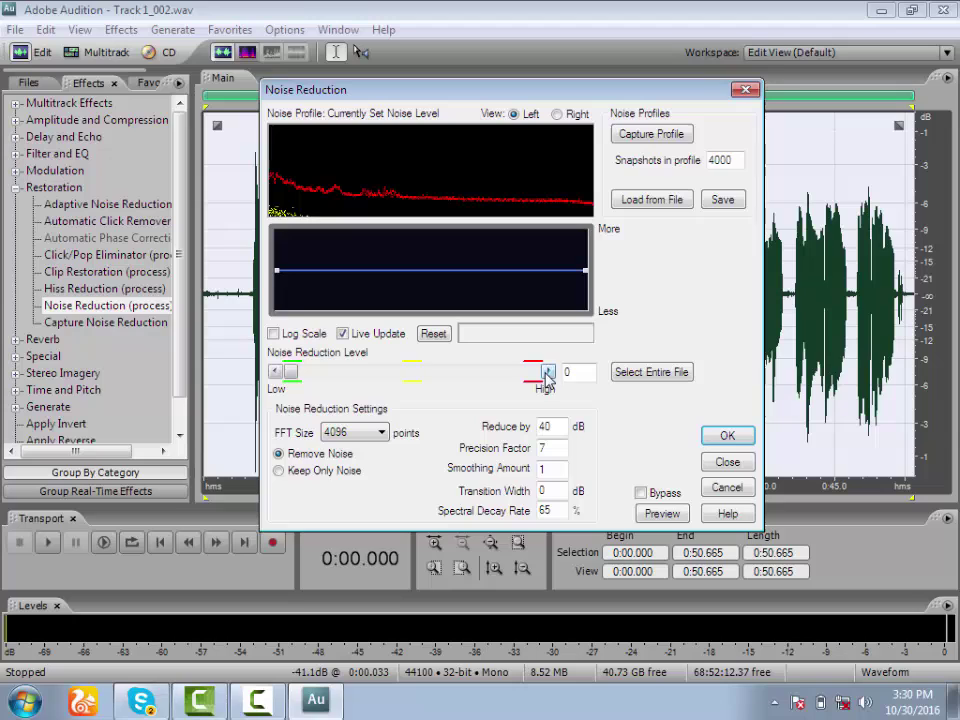
left_click(548, 374)
left_click_drag(287, 374, 541, 397)
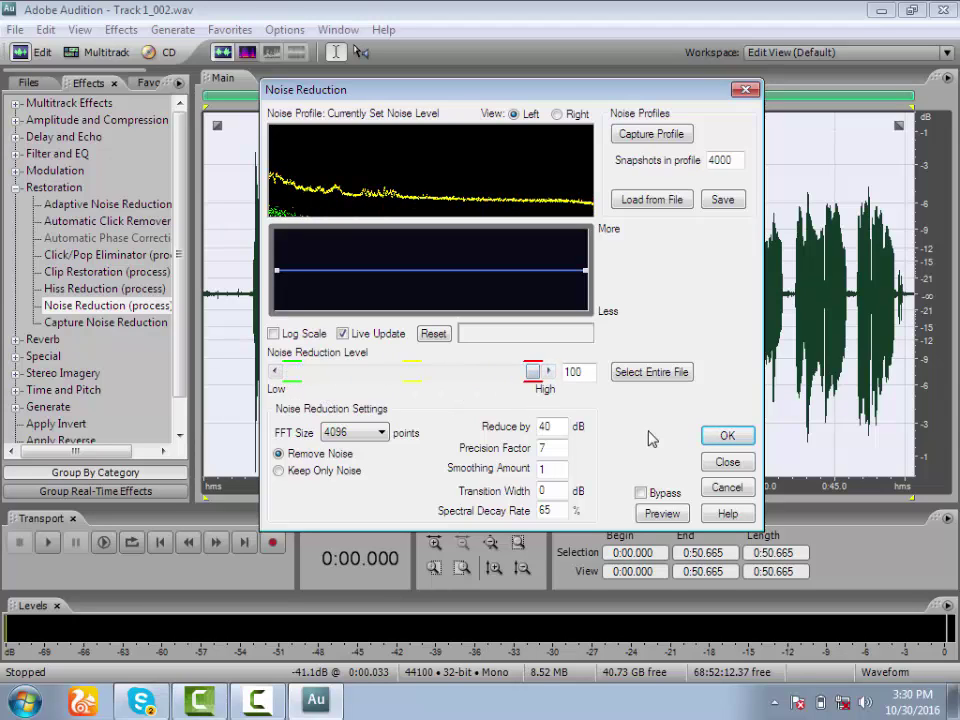
left_click(737, 441)
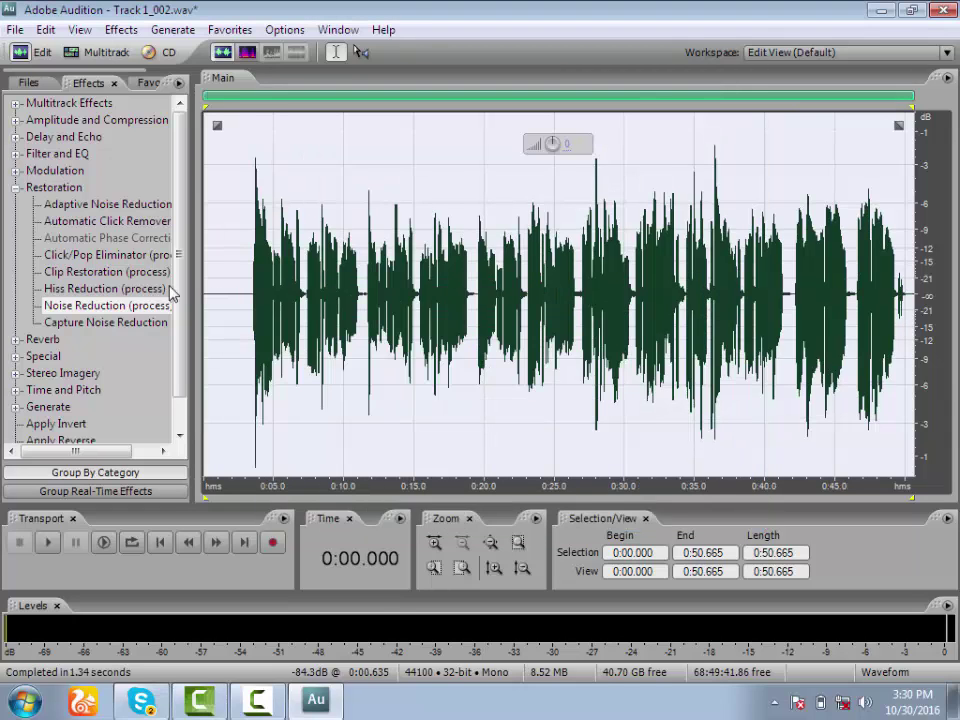
- Mute the final second of the take (0:49.462–0:50.398), then select the whole wave
left_click_drag(255, 293, 224, 293)
double_click(345, 320)
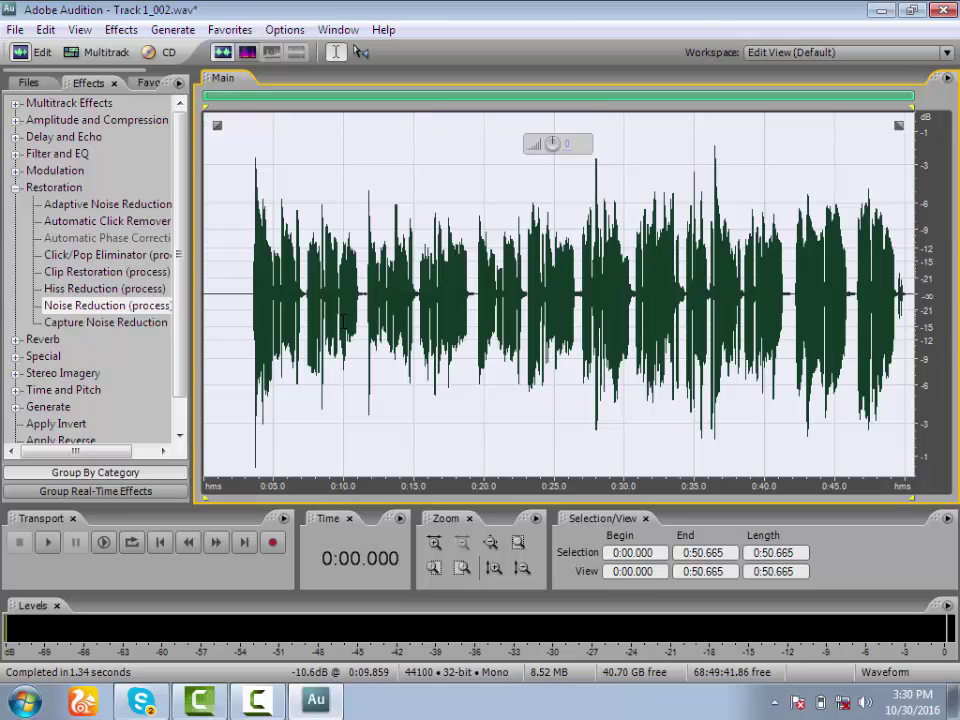
left_click(908, 300)
left_click_drag(908, 293, 898, 293)
right_click(898, 293)
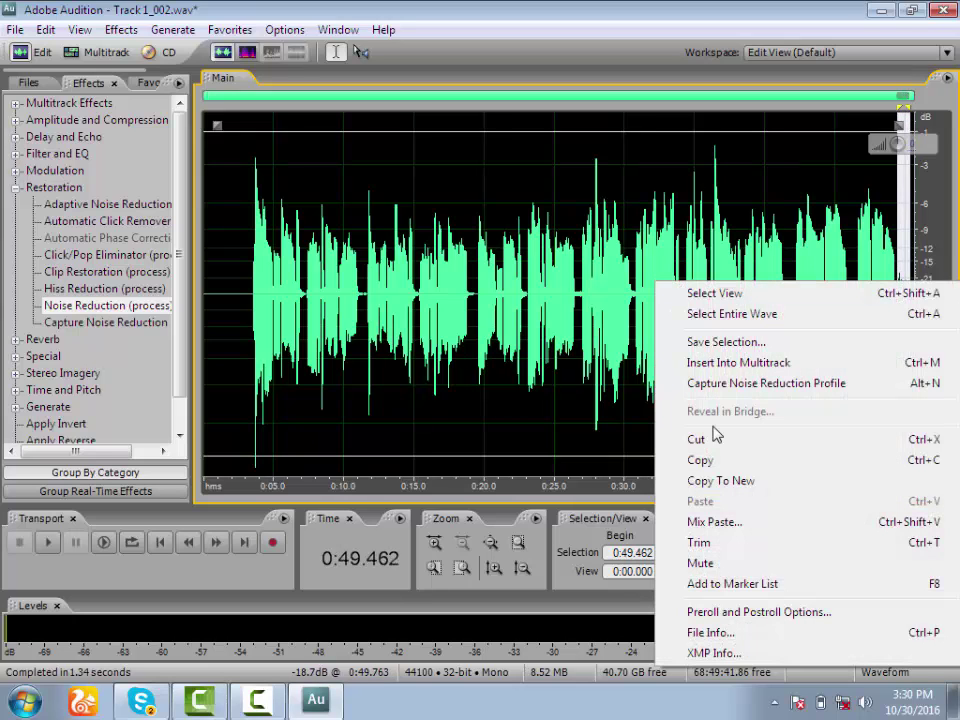
left_click(700, 564)
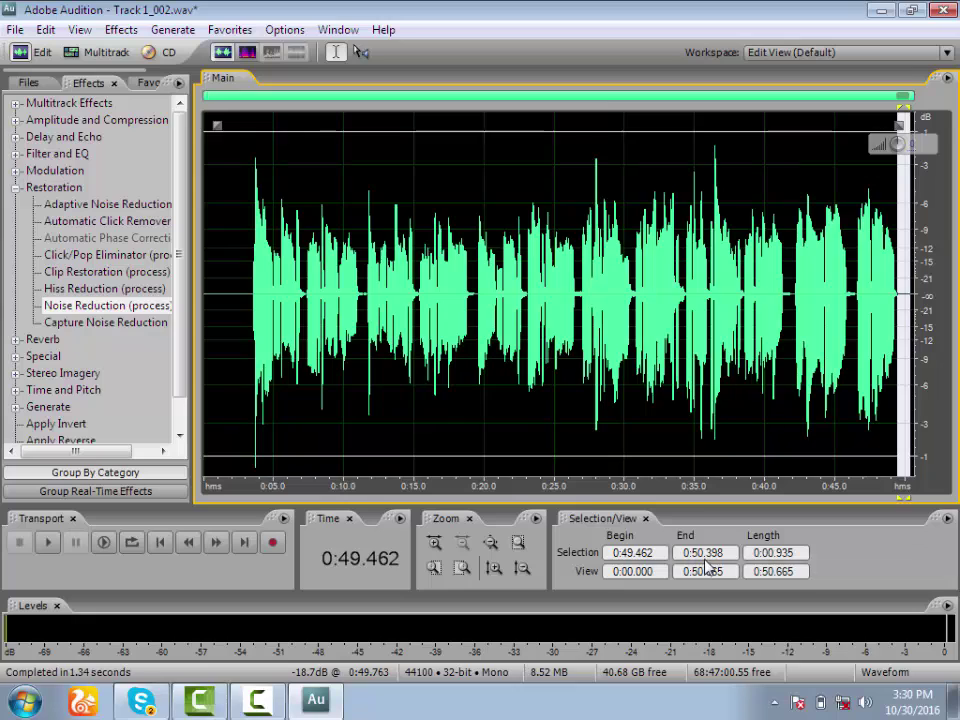
key("ctrl+a")
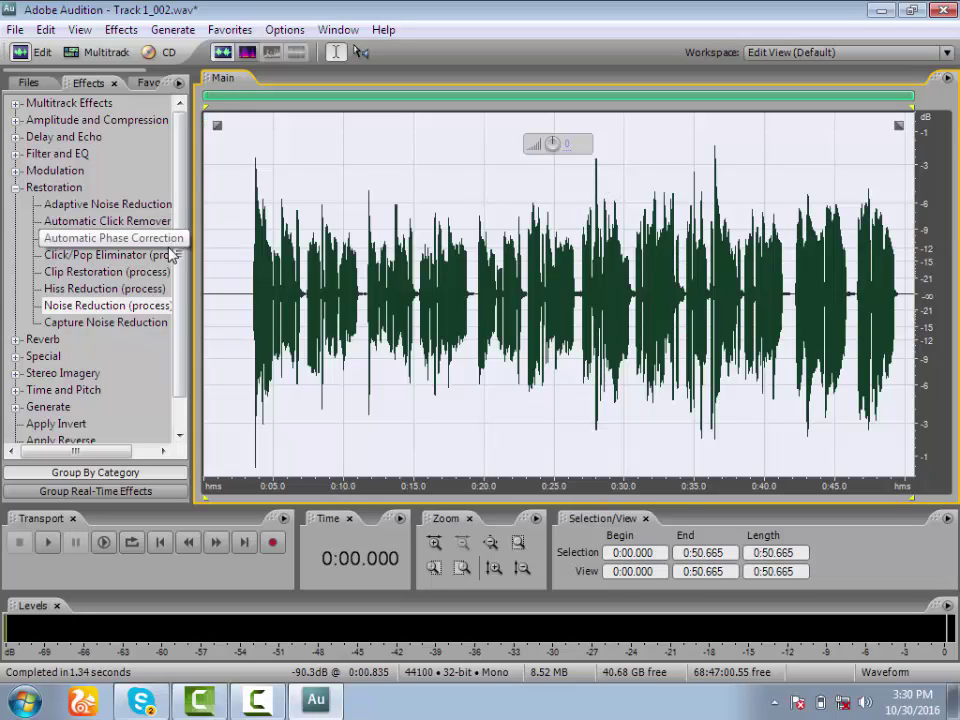
- Apply Amplify/Fade with the Center Wave preset (0 dB, DC bias adjust) to the take
left_click(15, 121)
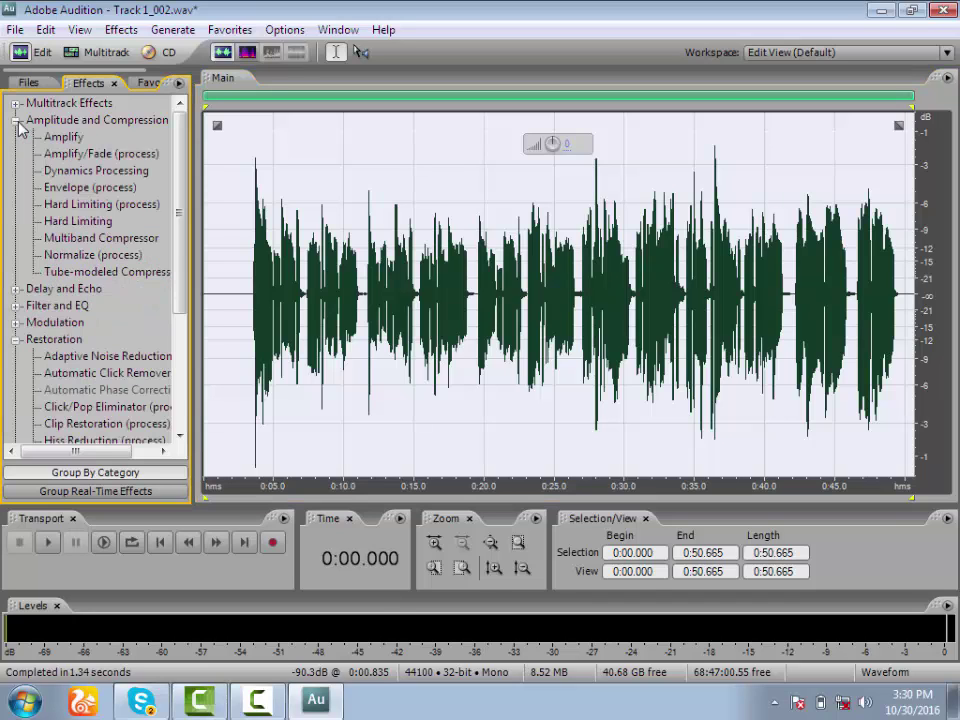
left_click(15, 121)
left_click(15, 121)
double_click(94, 155)
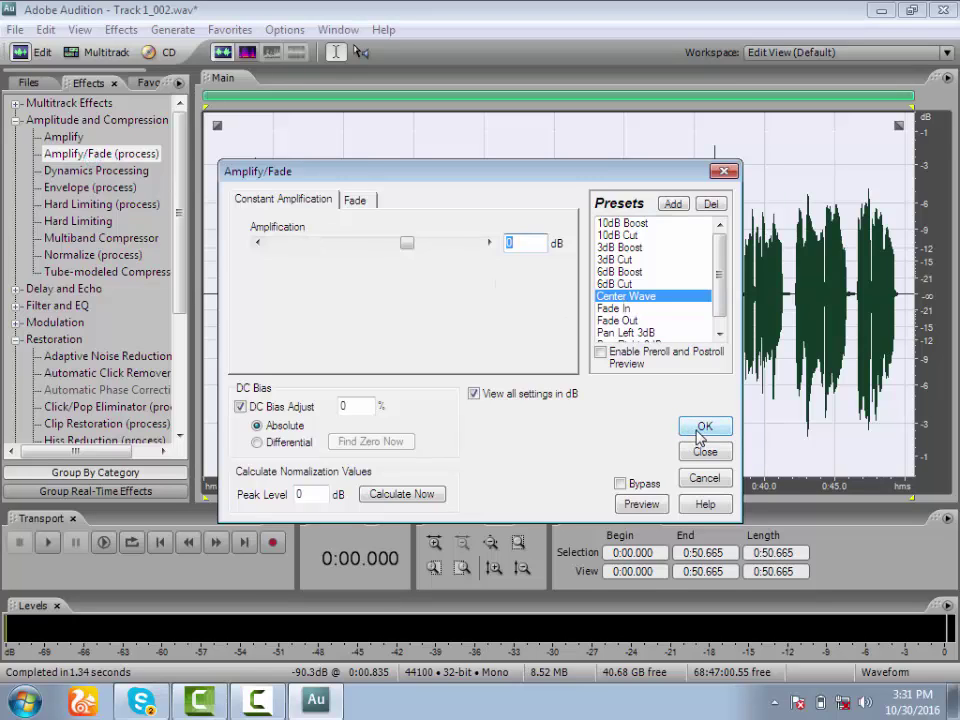
left_click(629, 286)
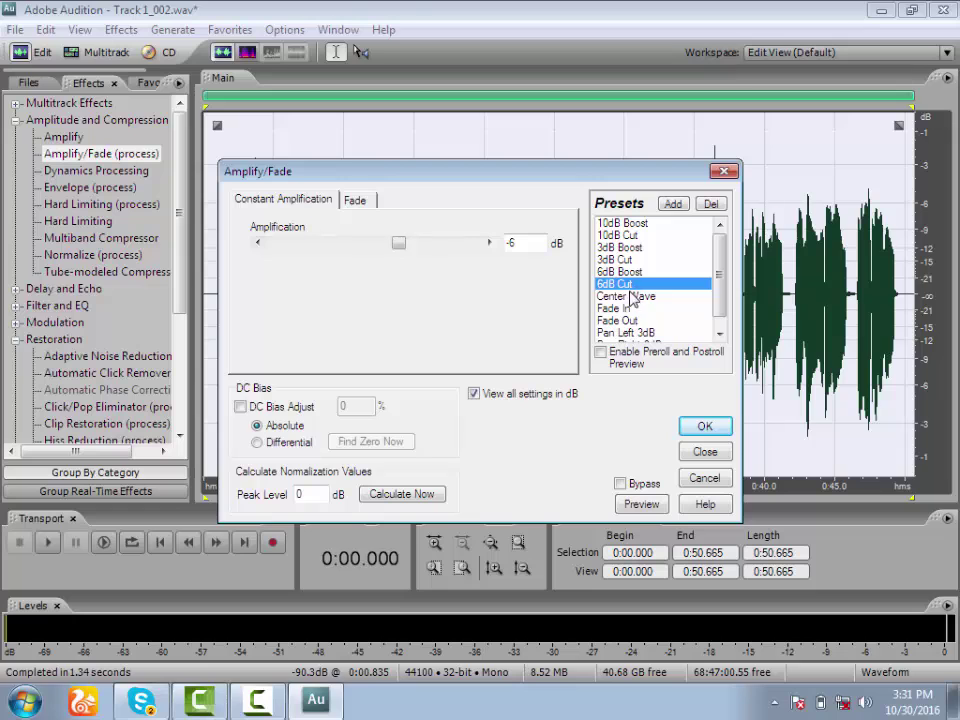
left_click(631, 297)
left_click(705, 427)
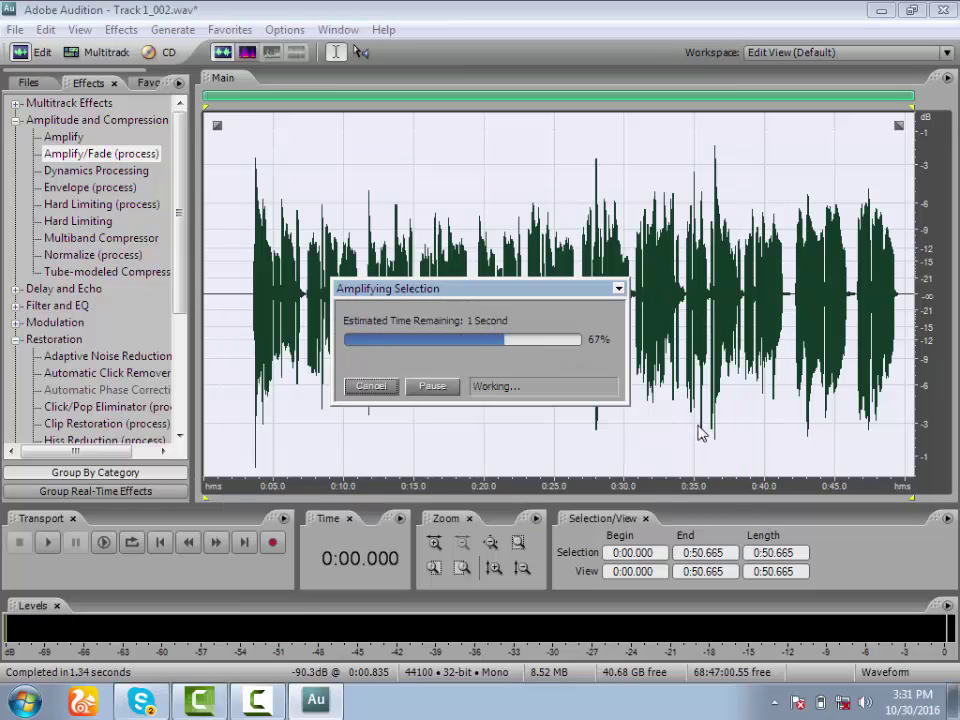
- Preview and apply the Smooth Vocal Dynamics Processing preset, then reopen and close the dialog
double_click(93, 172)
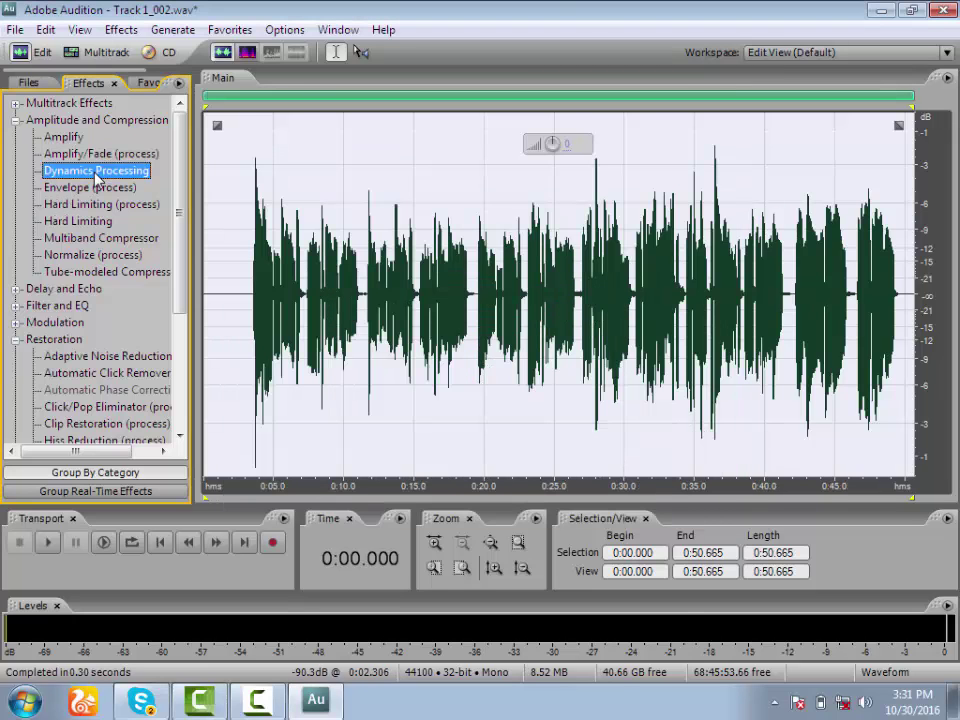
left_click(521, 83)
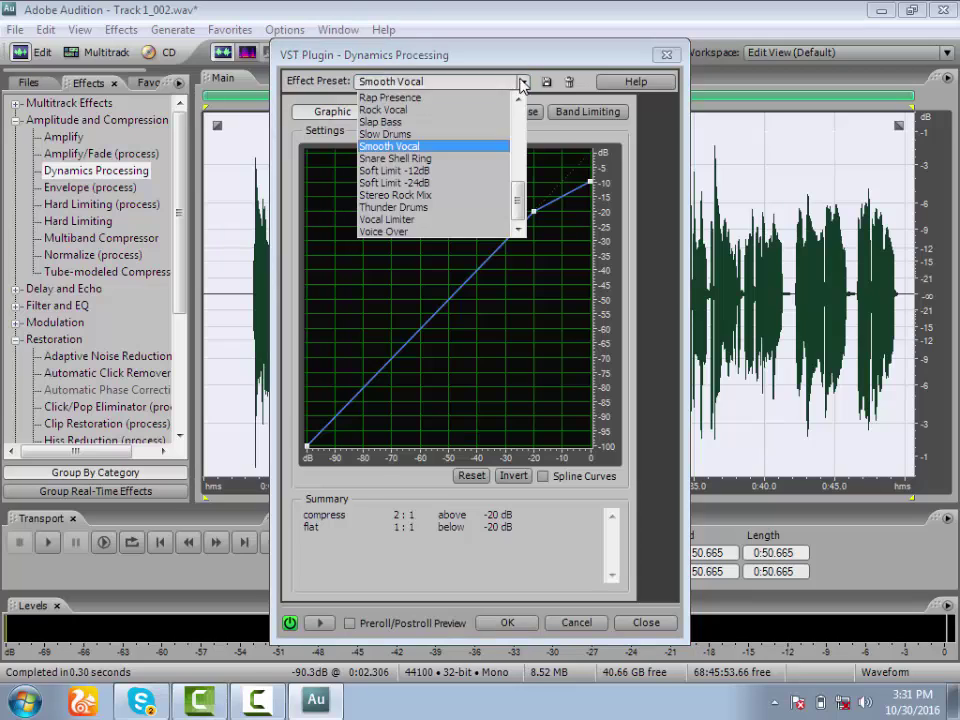
mouse_move(519, 210)
left_mouse_down()
mouse_move(519, 132)
mouse_move(519, 199)
mouse_move(519, 189)
left_mouse_up()
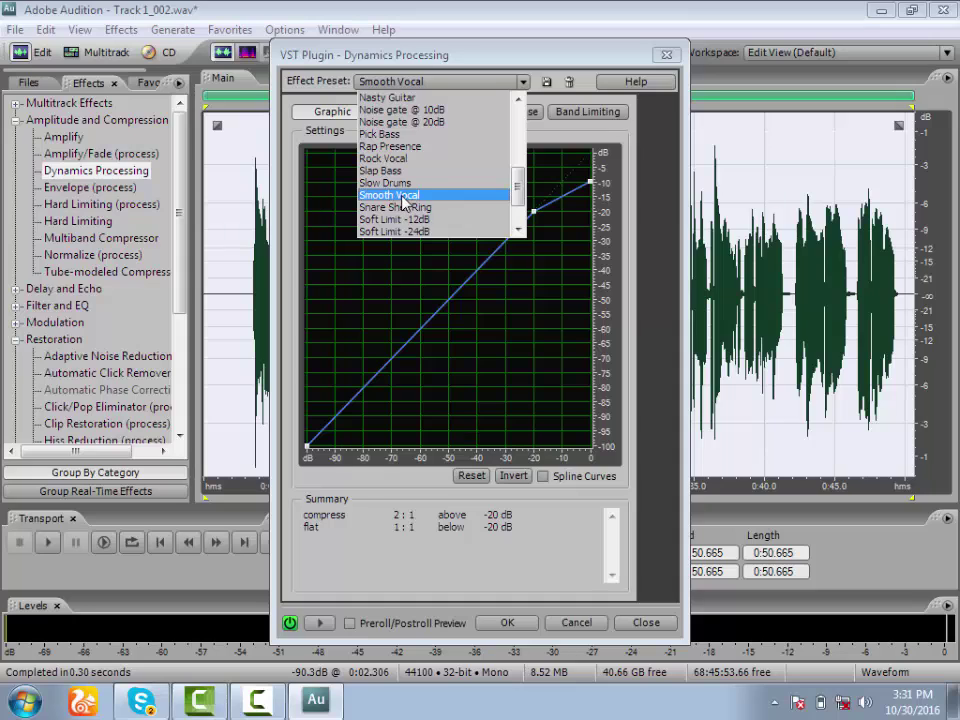
left_click_drag(518, 188, 518, 195)
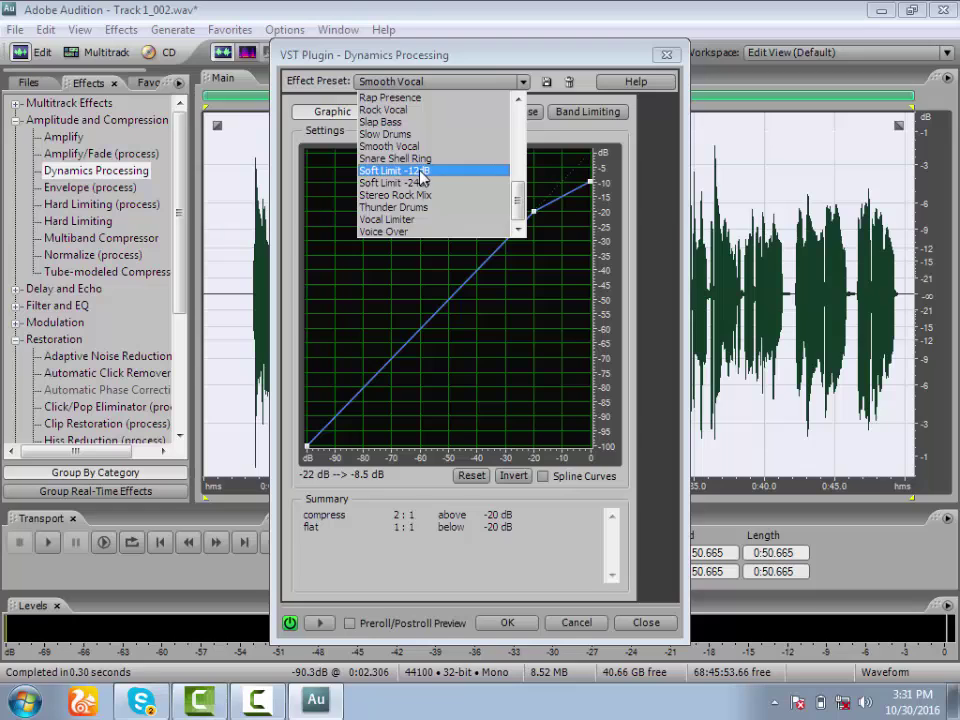
mouse_move(518, 208)
left_mouse_down()
mouse_move(518, 138)
mouse_move(518, 200)
left_mouse_up()
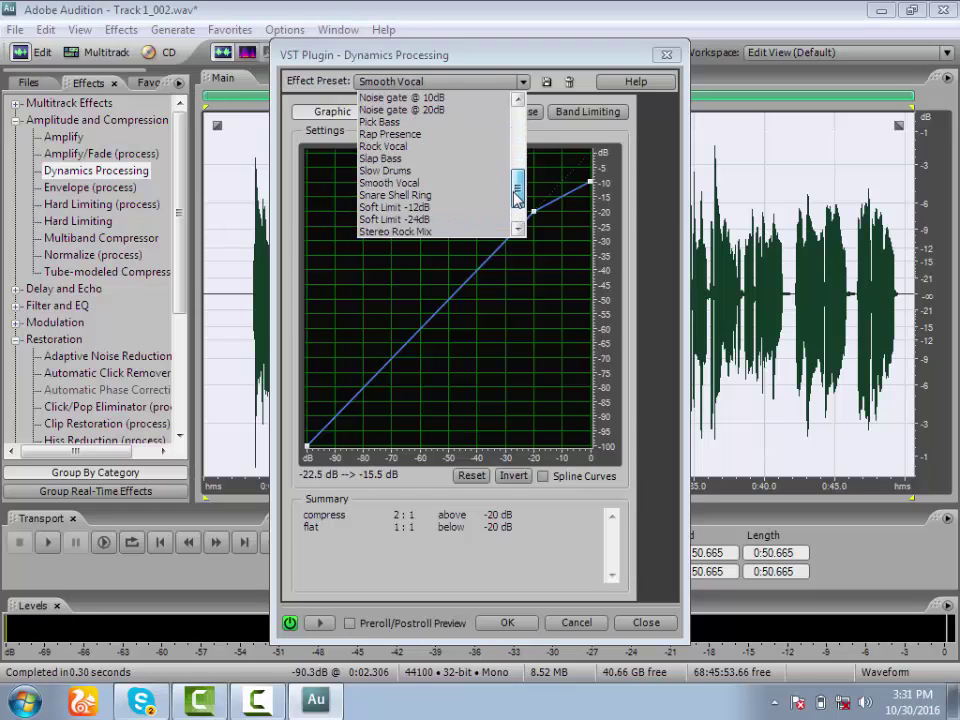
left_click(393, 185)
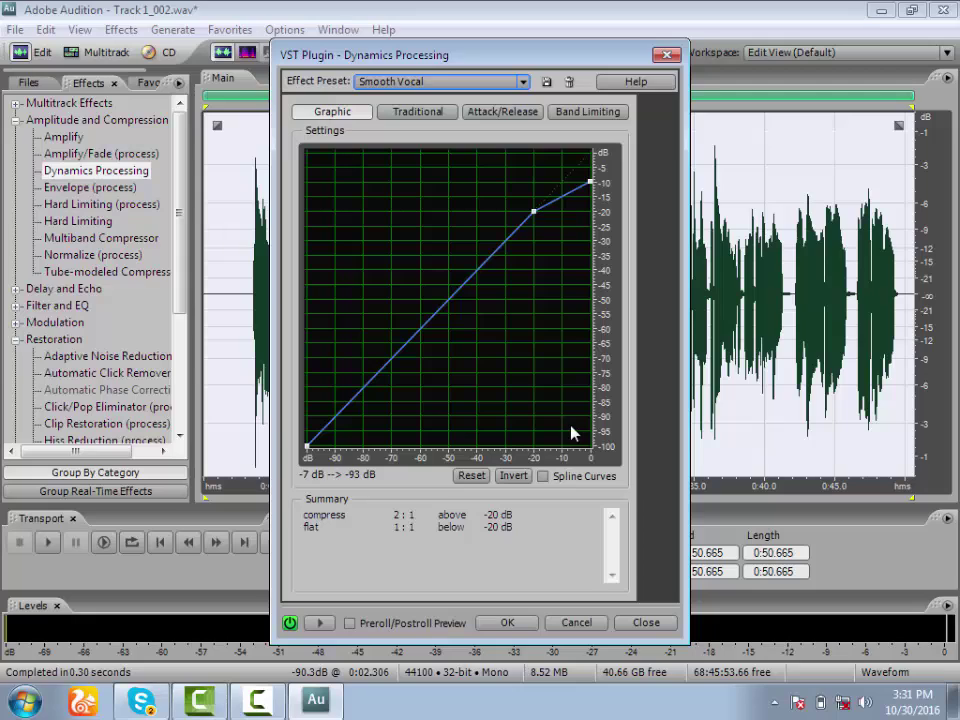
left_click(320, 623)
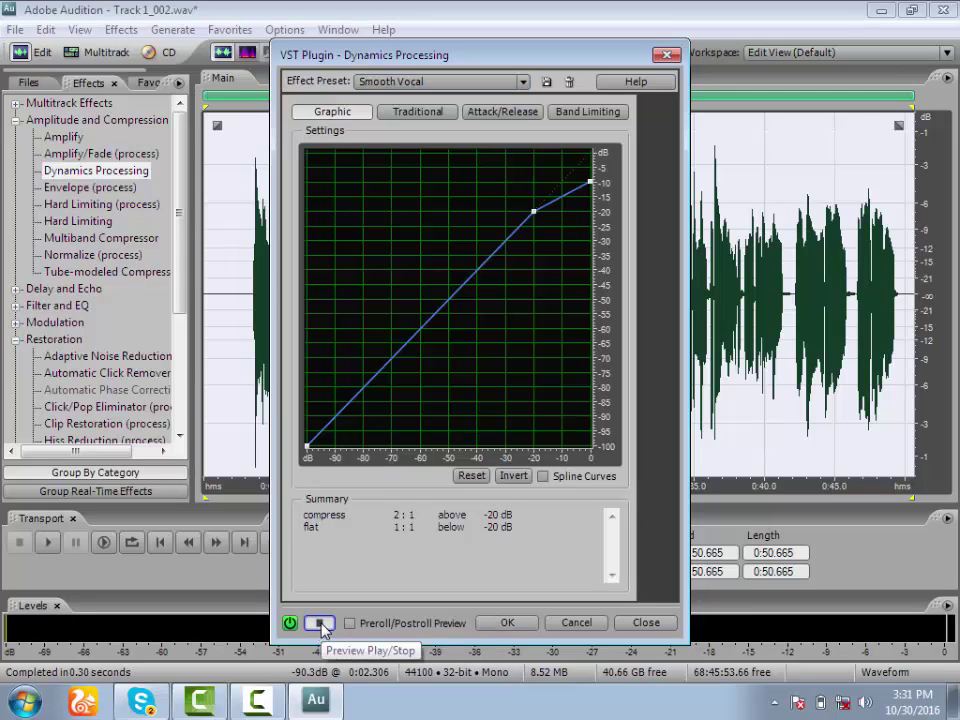
left_click(320, 623)
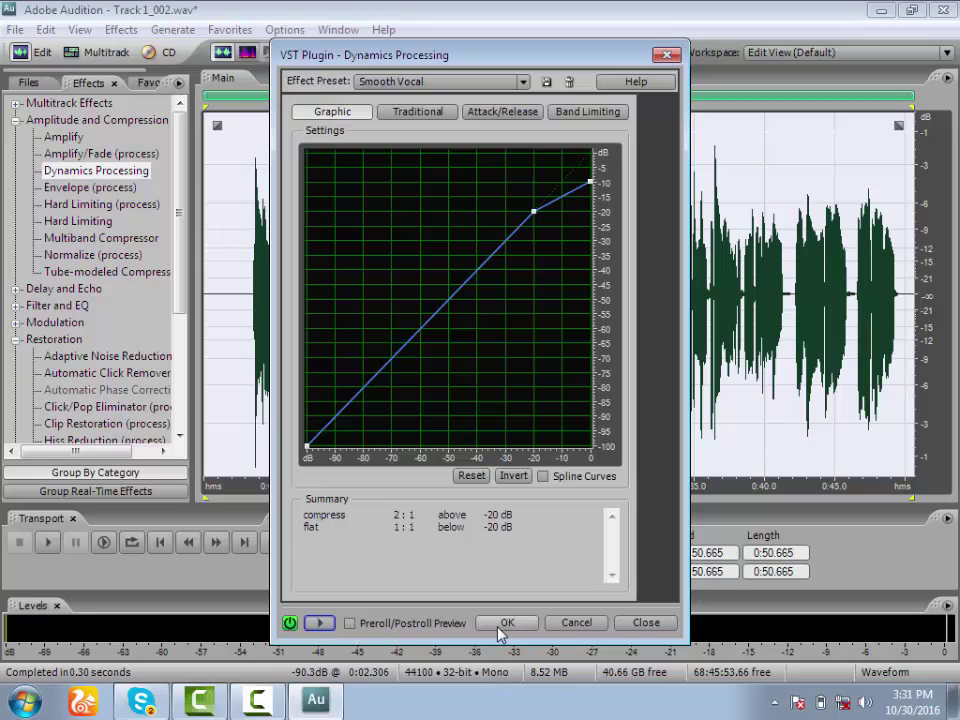
left_click(505, 622)
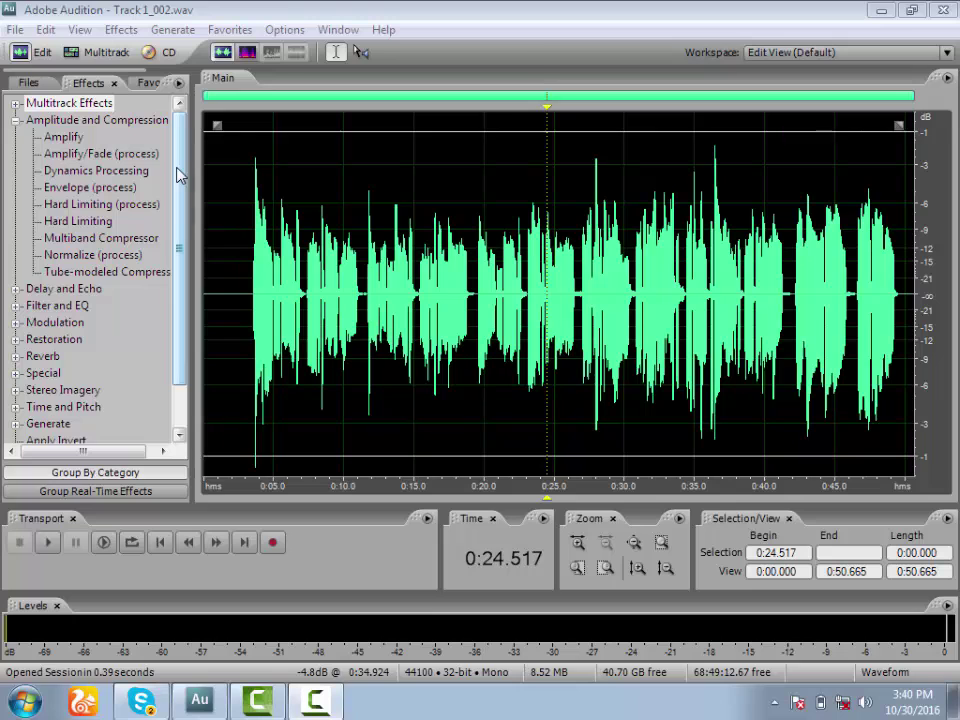
double_click(85, 172)
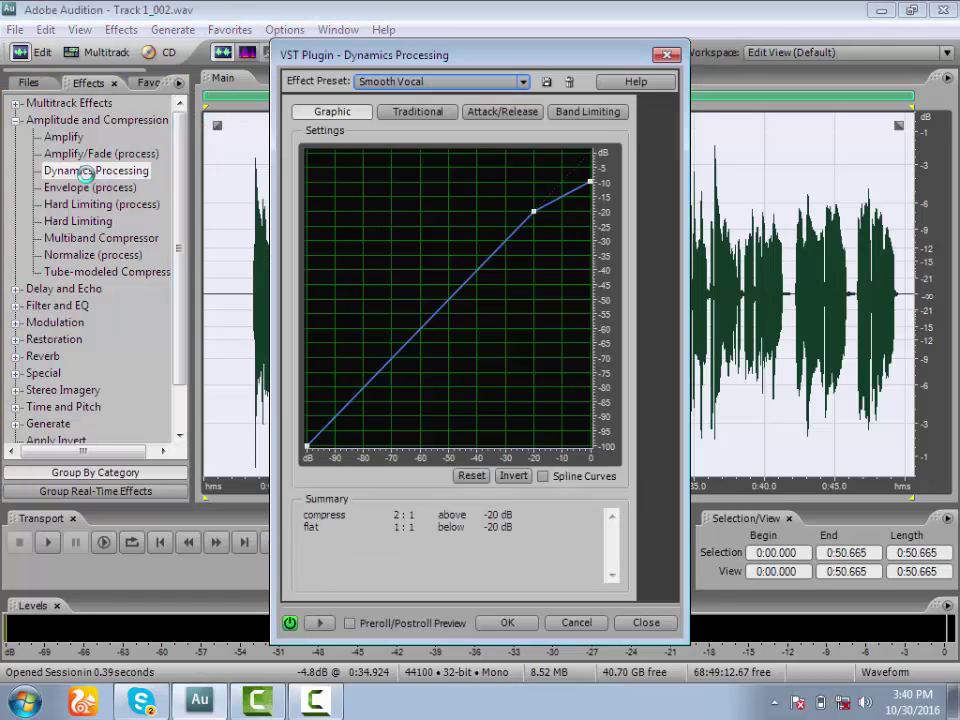
left_click(666, 54)
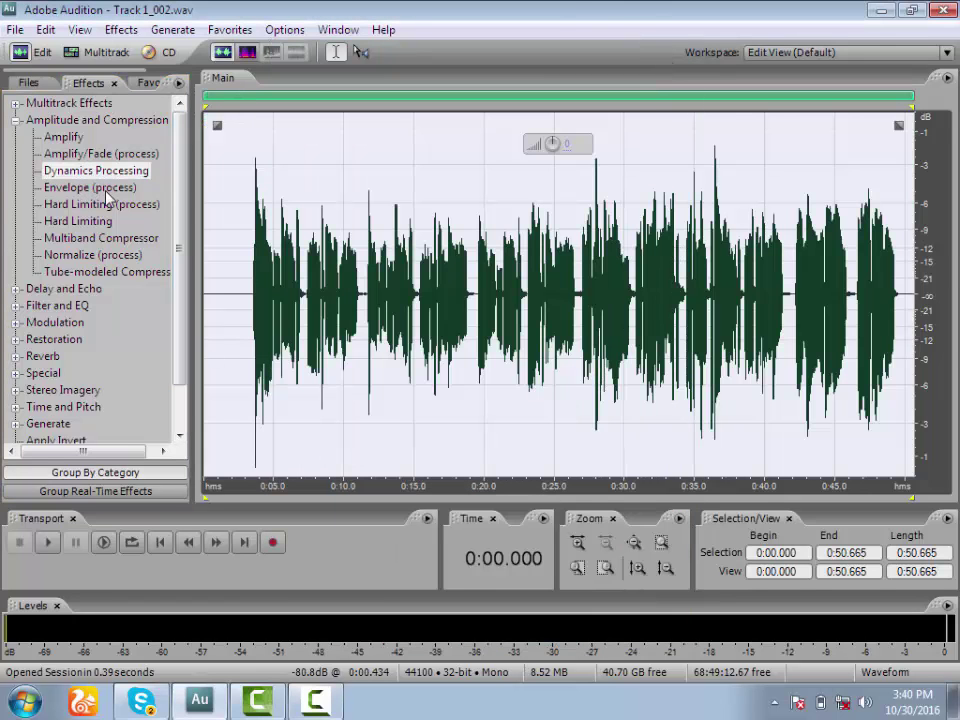
- Apply the Multiband Compressor's Classical Master preset to the whole vocal recording
double_click(84, 242)
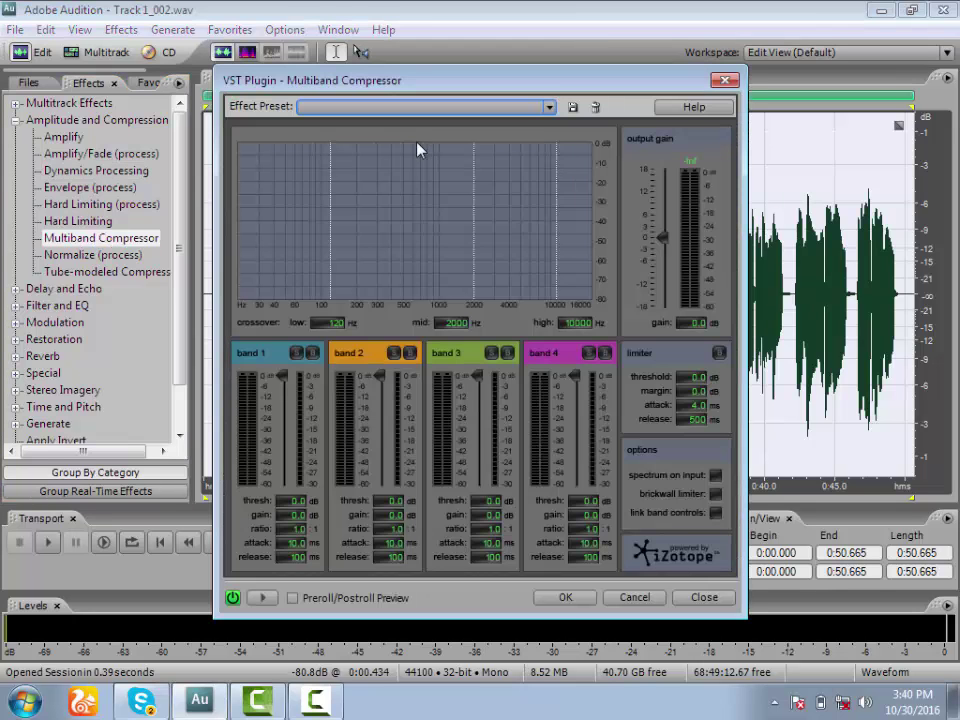
left_click(549, 106)
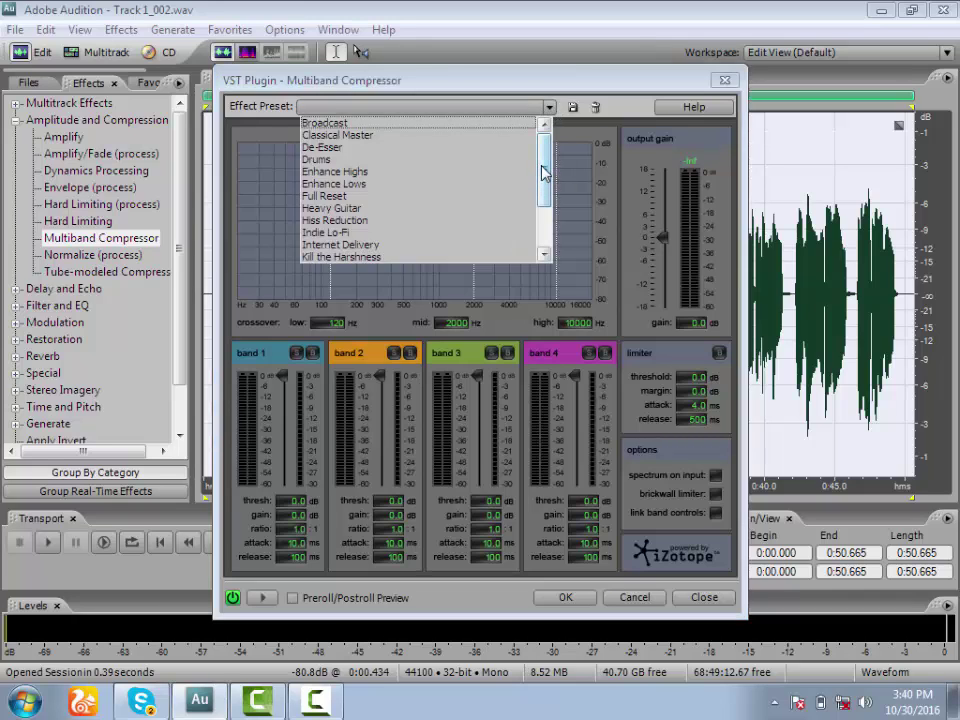
left_click_drag(543, 173, 545, 230)
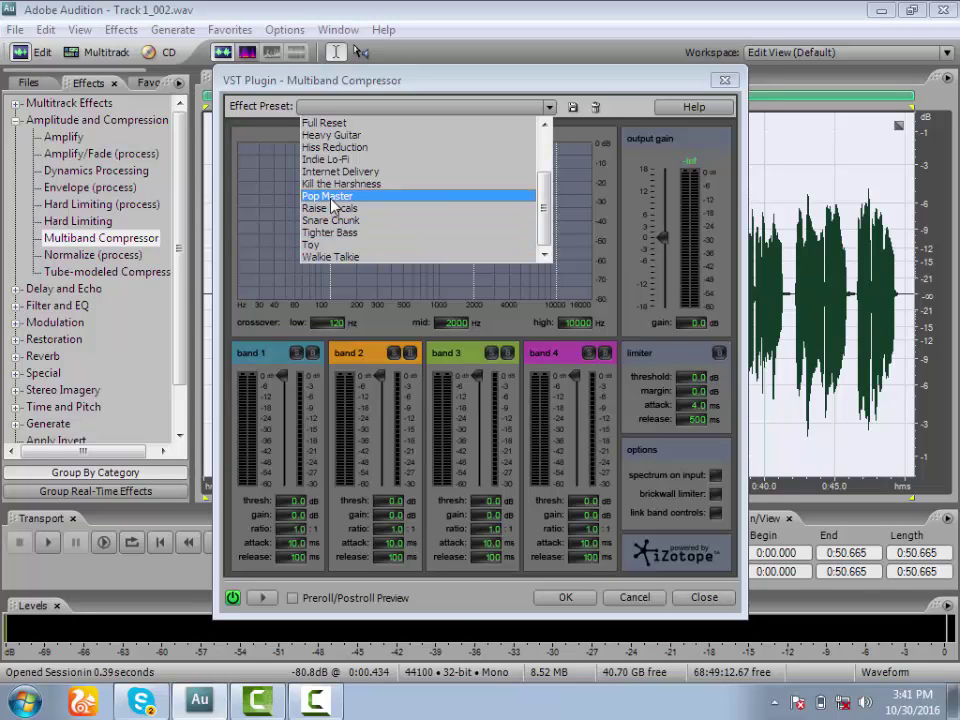
left_click_drag(540, 210, 541, 165)
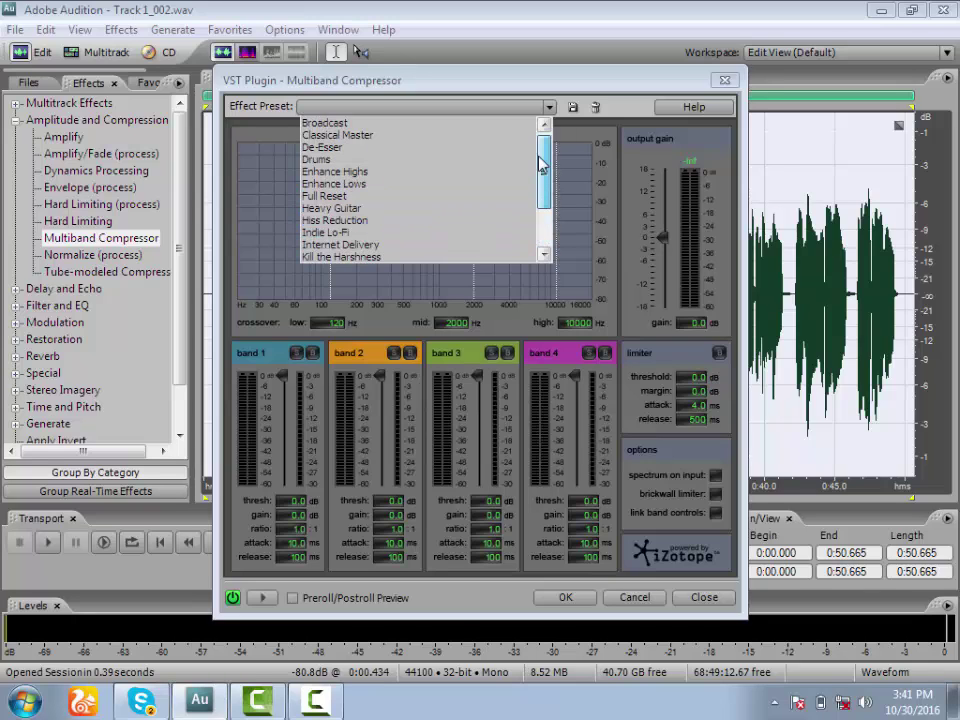
left_click(370, 135)
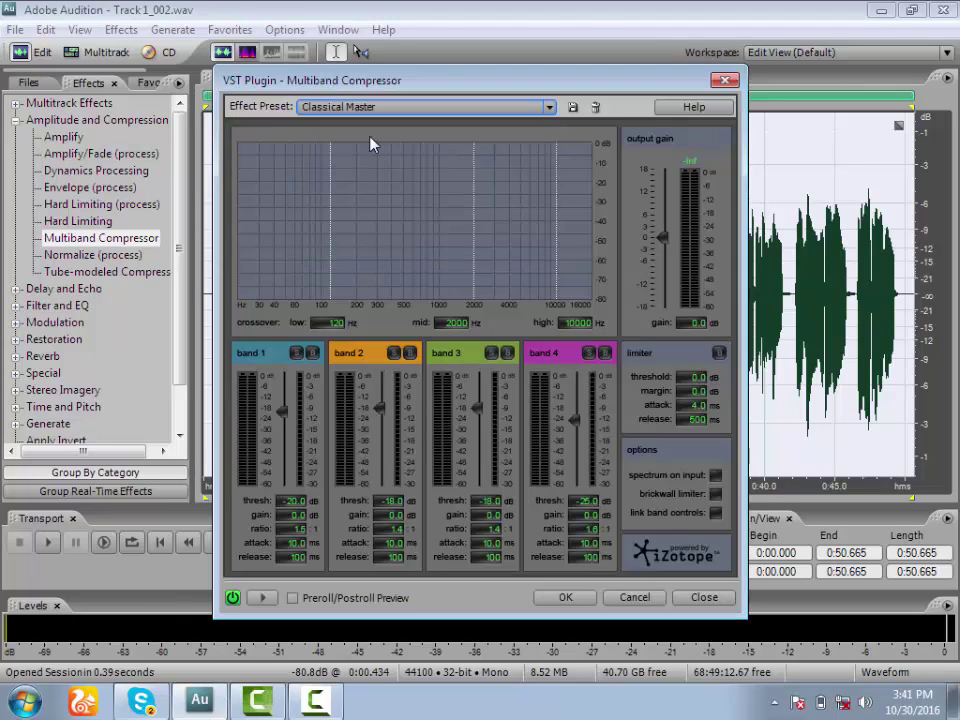
left_click(564, 597)
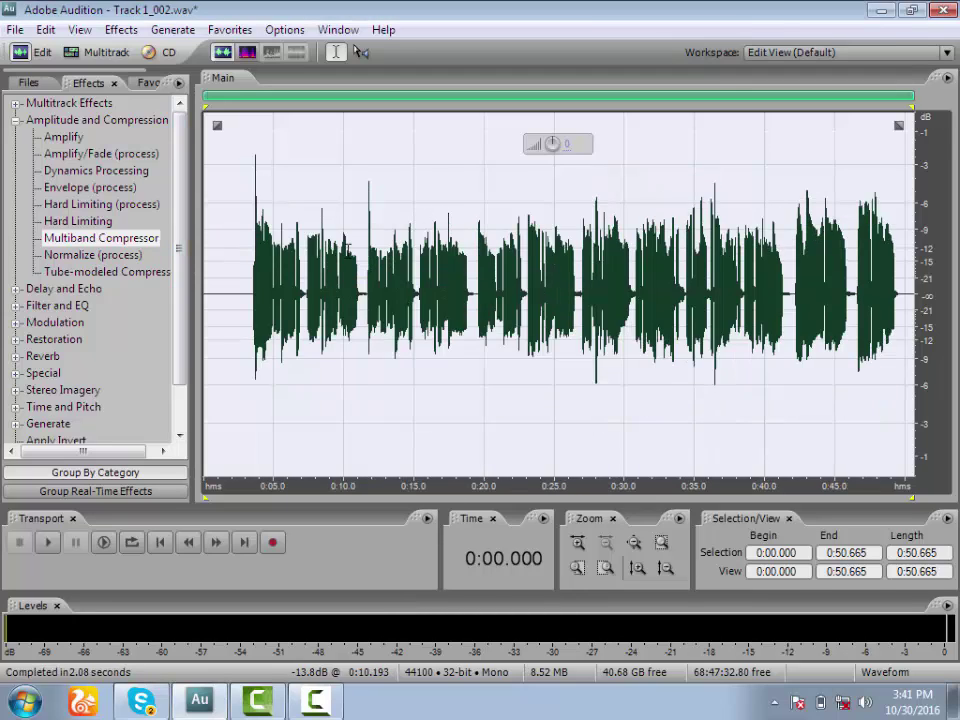
- Lower the volume by 4.2 dB and normalize the recording to 100%
left_click_drag(553, 144, 553, 157)
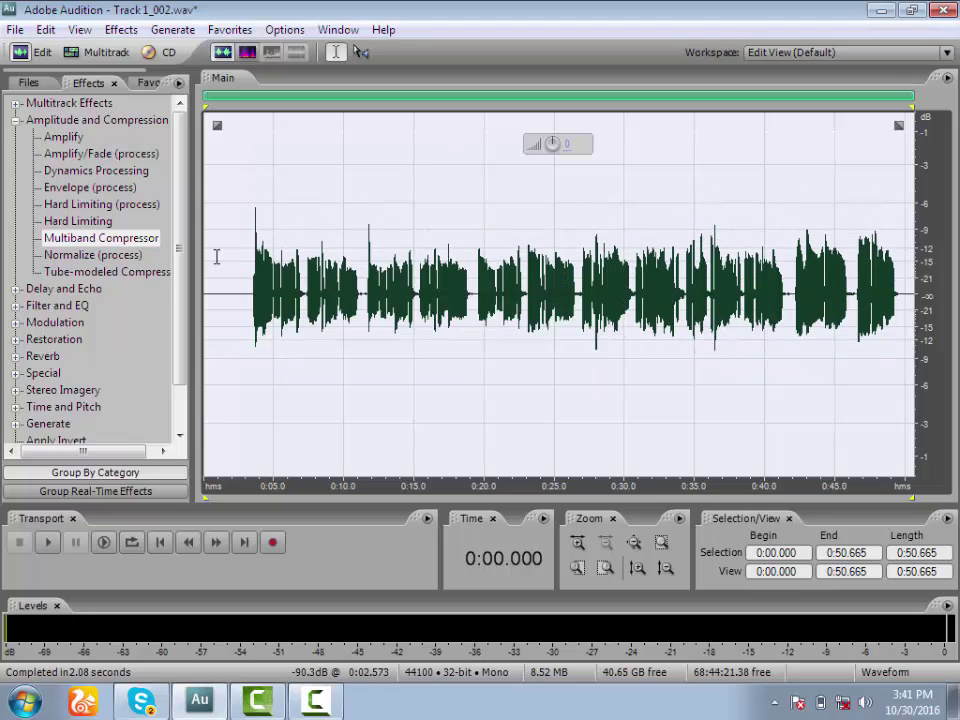
double_click(73, 257)
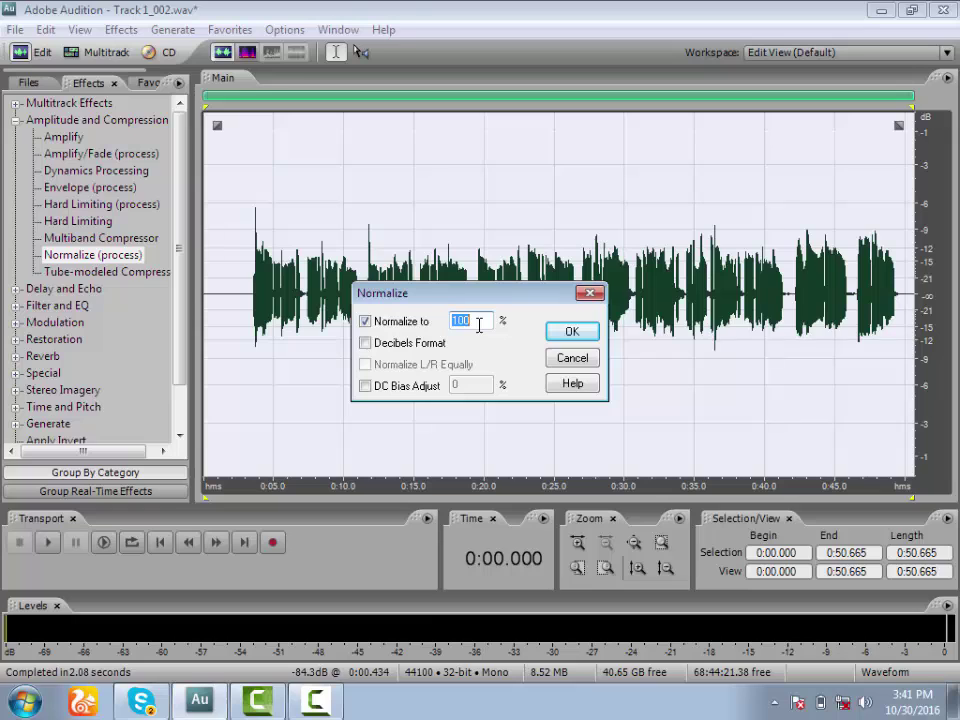
left_click(572, 334)
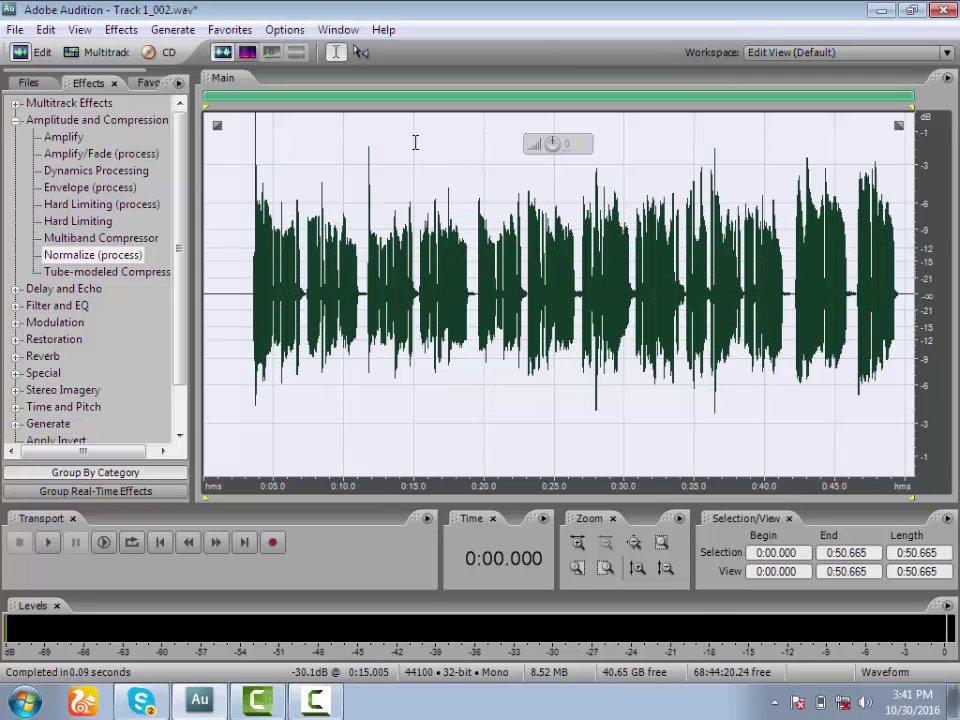
- Adjust the volume of the 0:03.542–0:04.344 stretch, then reselect the whole recording
left_click(253, 248)
left_click_drag(253, 248, 264, 250)
left_click_drag(253, 143, 255, 143)
key("ctrl+a")
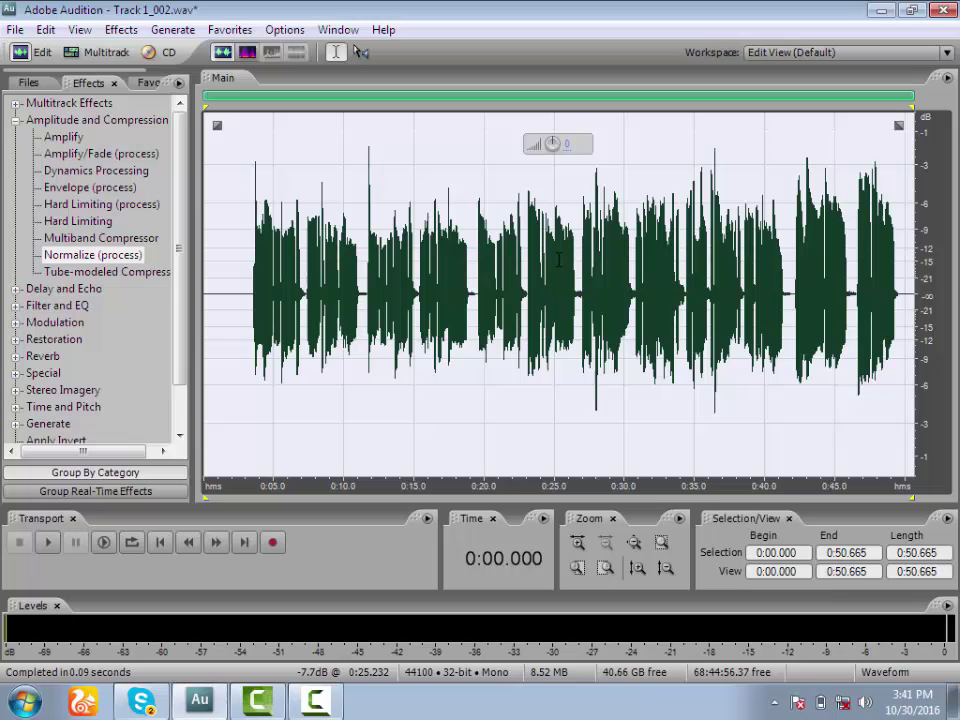
- In Echo, set the left channel to 40% feedback, 50% echo level, about 982 ms delay
left_click(15, 289)
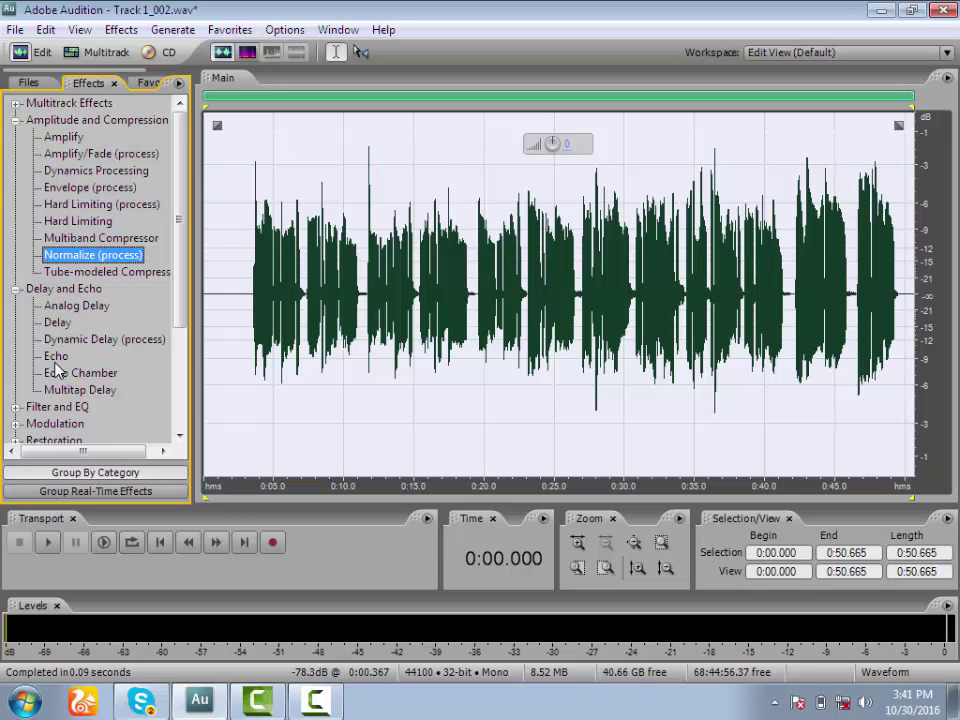
double_click(56, 358)
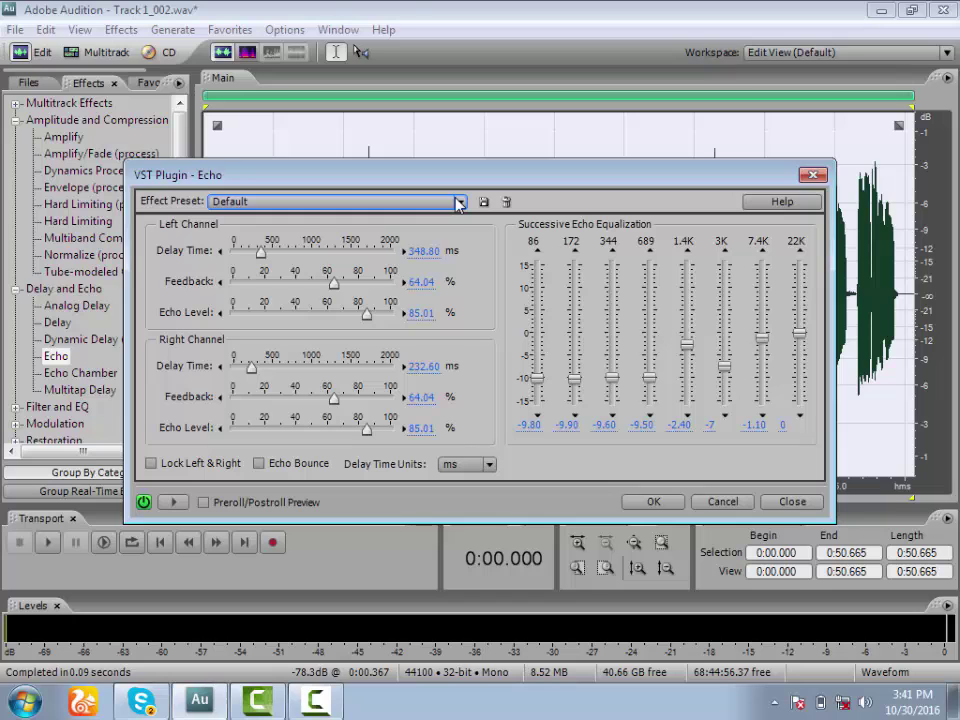
left_click(460, 204)
left_click(461, 203)
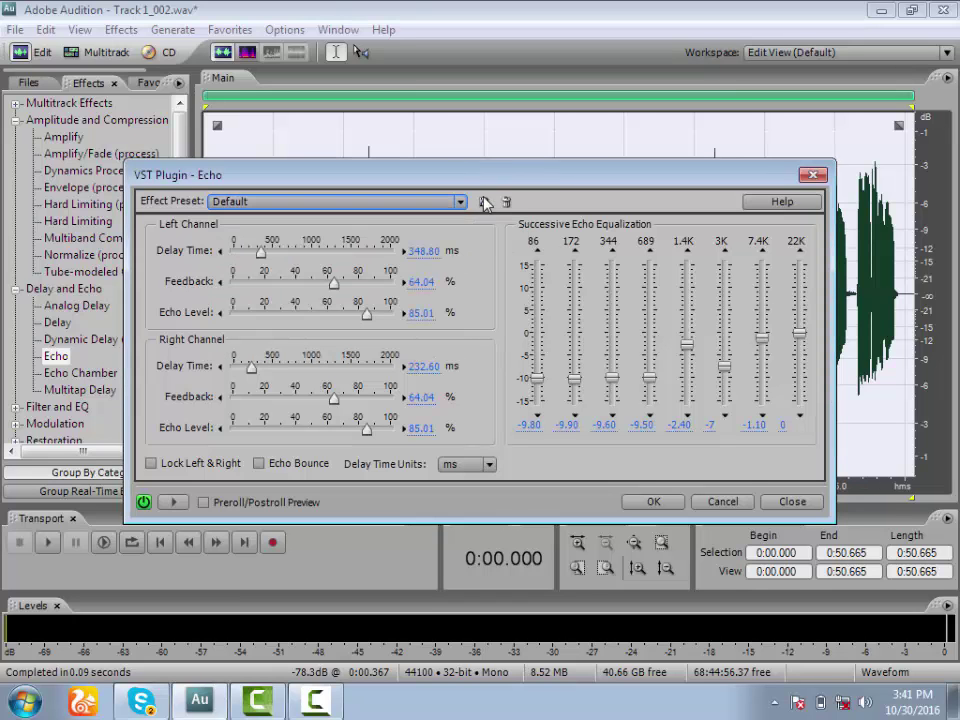
left_click_drag(490, 183, 583, 168)
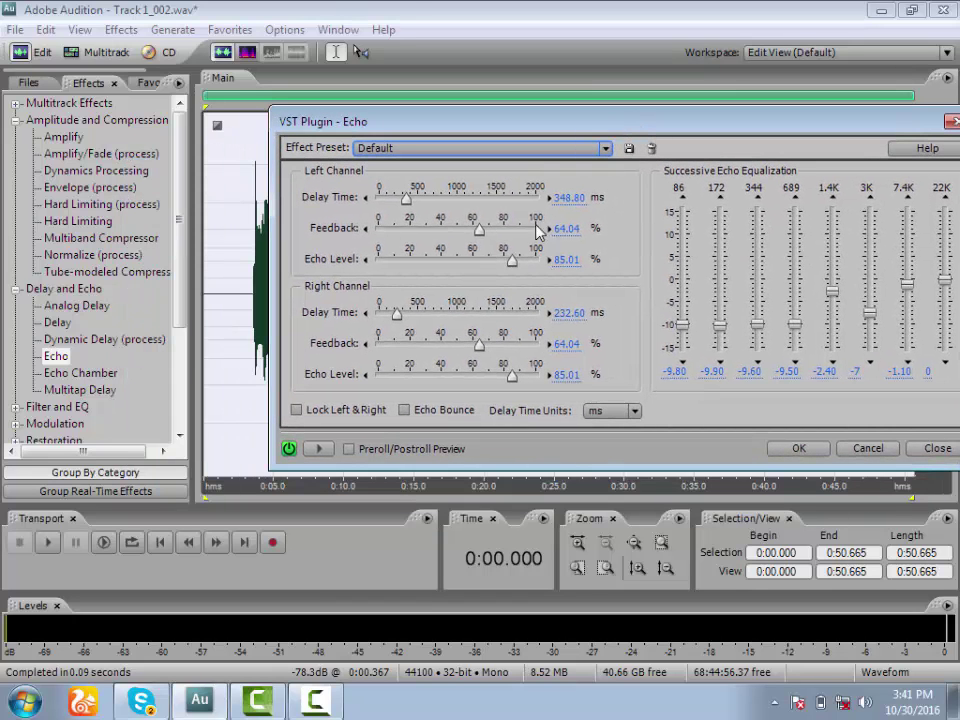
left_click_drag(479, 230, 441, 235)
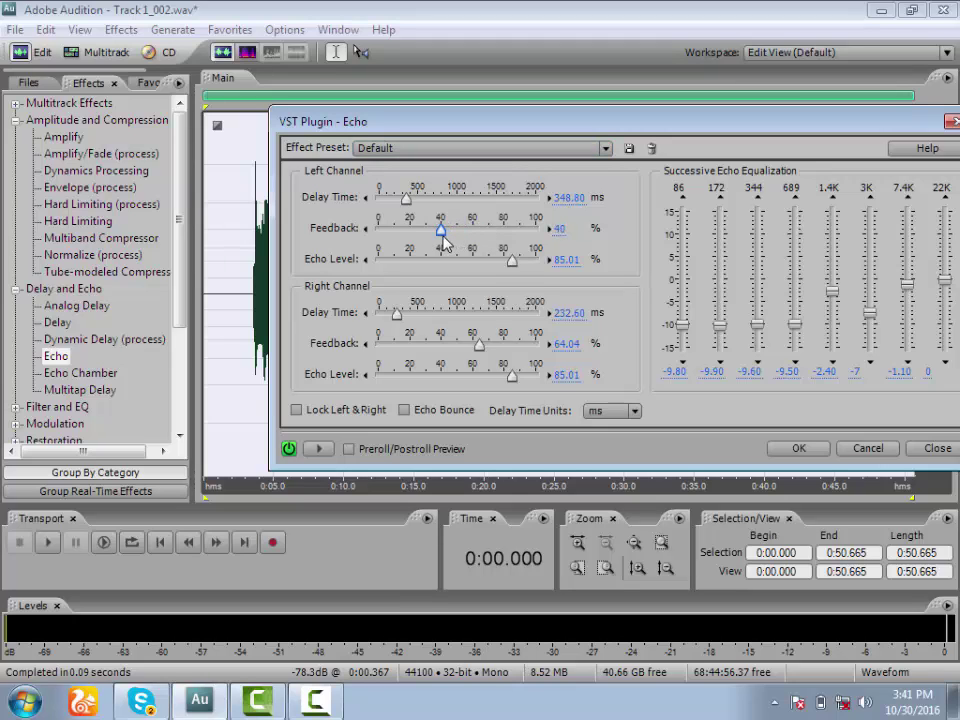
left_click_drag(511, 264, 456, 265)
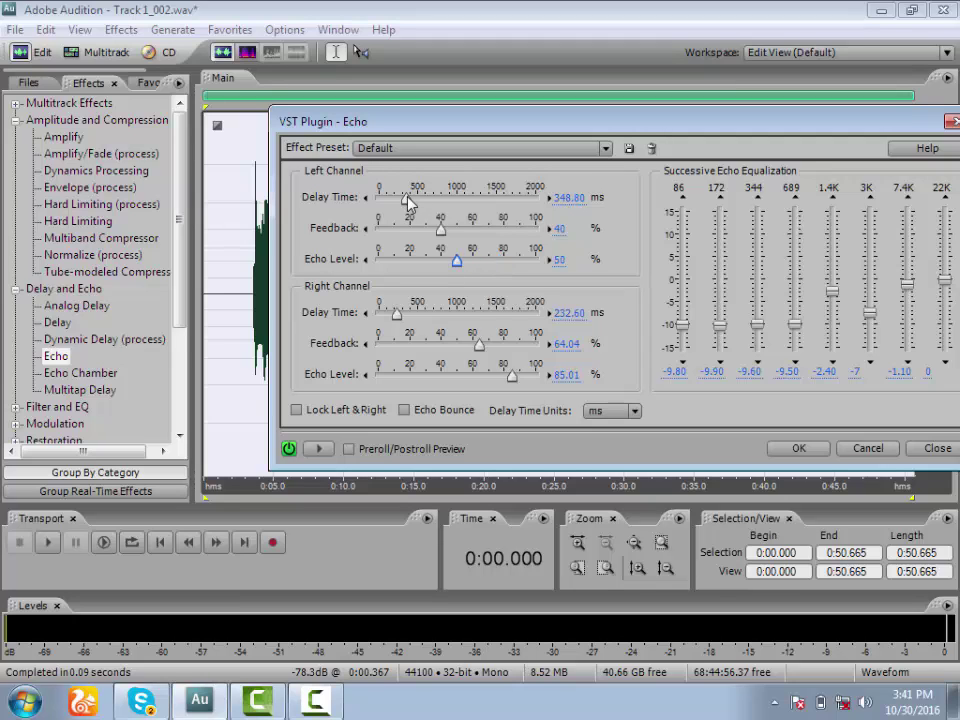
left_click_drag(408, 201, 455, 203)
- Set the right channel to 994 ms delay and 50% echo level, preview, and apply
left_click_drag(398, 314, 447, 357)
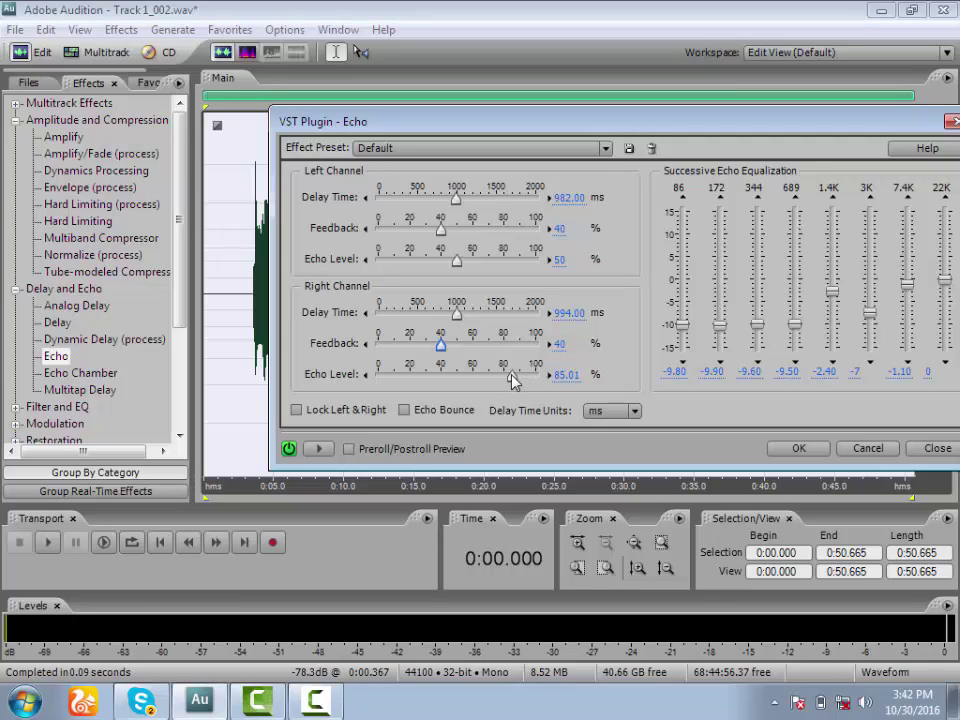
left_click_drag(509, 376, 458, 389)
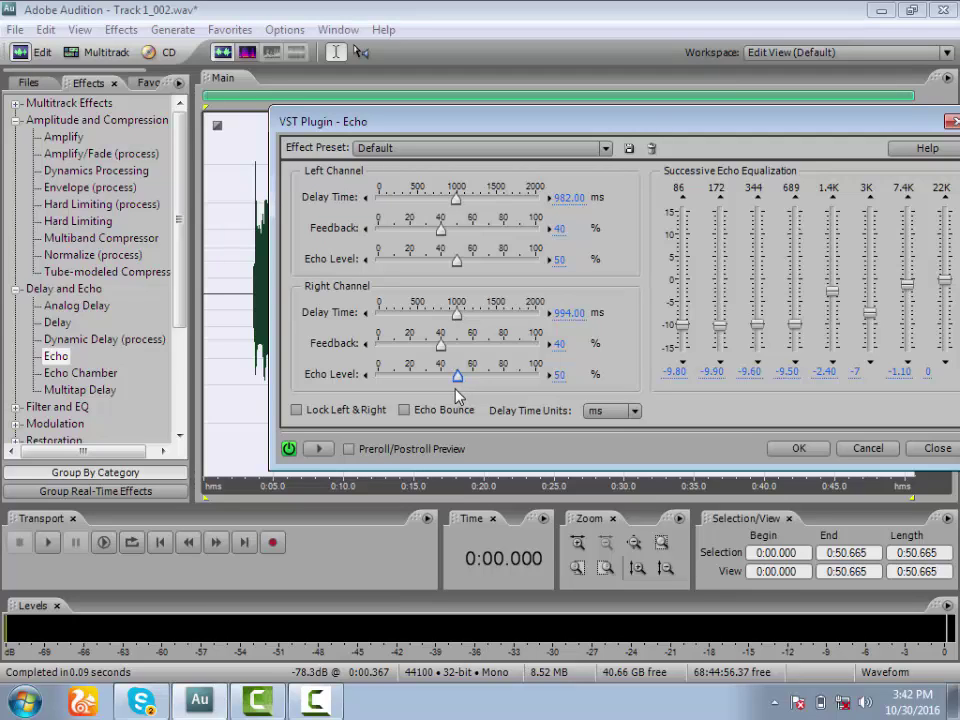
left_click_drag(510, 122, 531, 124)
left_click(336, 450)
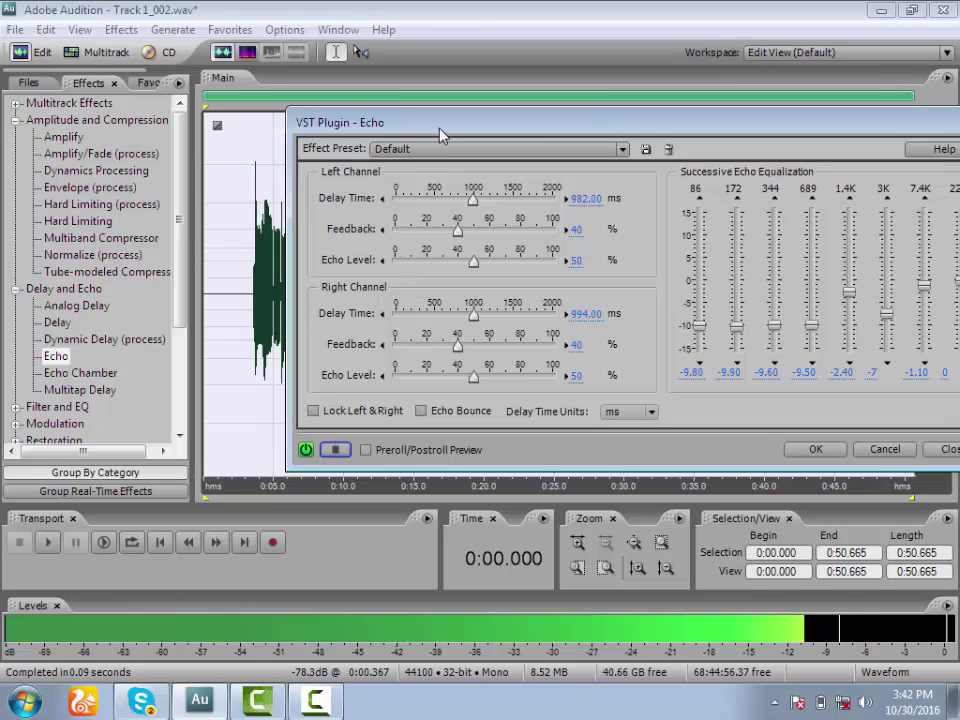
left_click_drag(440, 135, 297, 94)
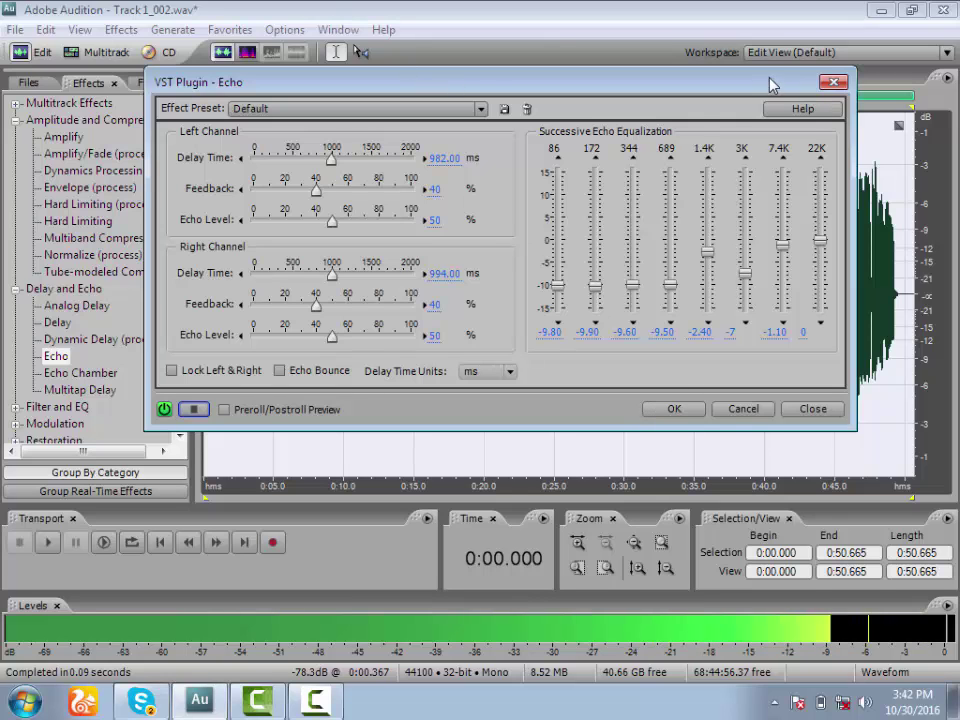
left_click_drag(770, 85, 821, 109)
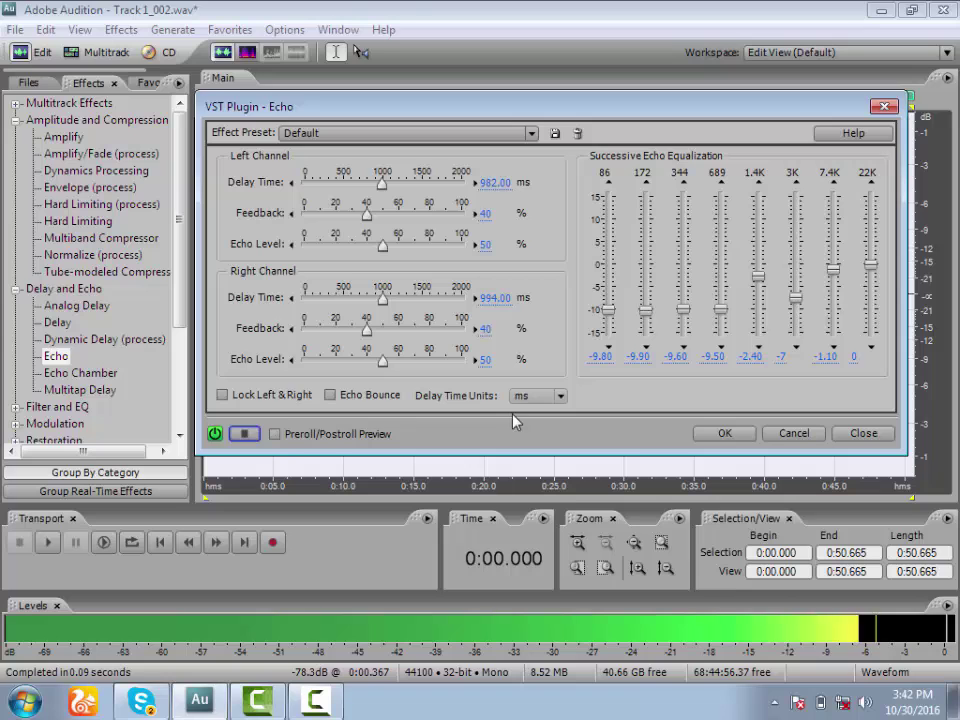
left_click(724, 432)
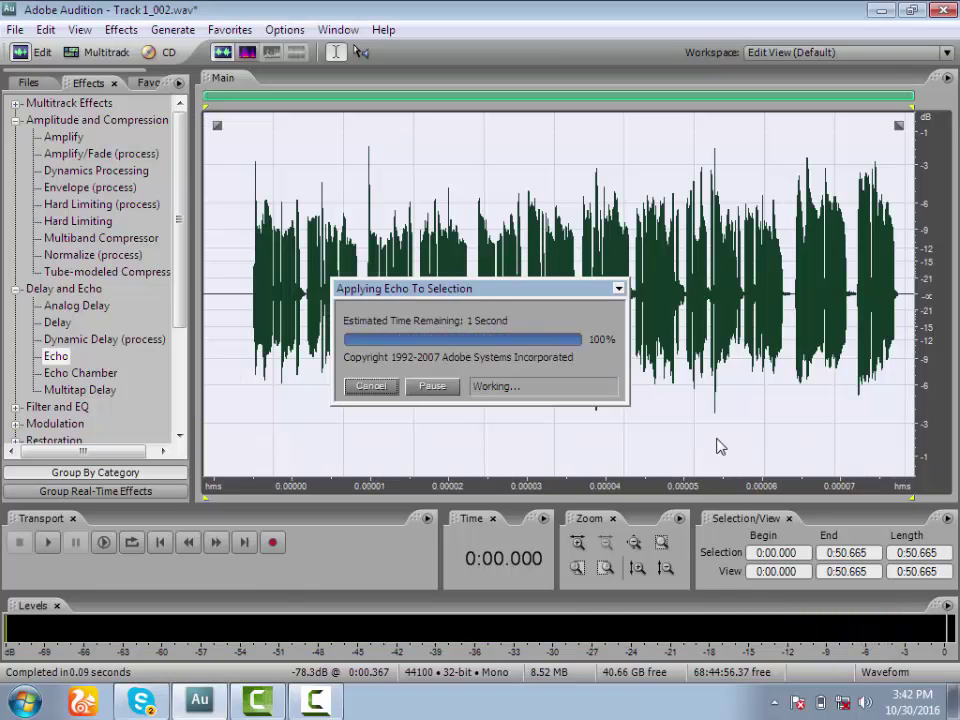
- Select the whole recording and apply the FFT Filter's Mastering - Heavy & Wide preset
left_click(904, 298)
left_click(757, 292)
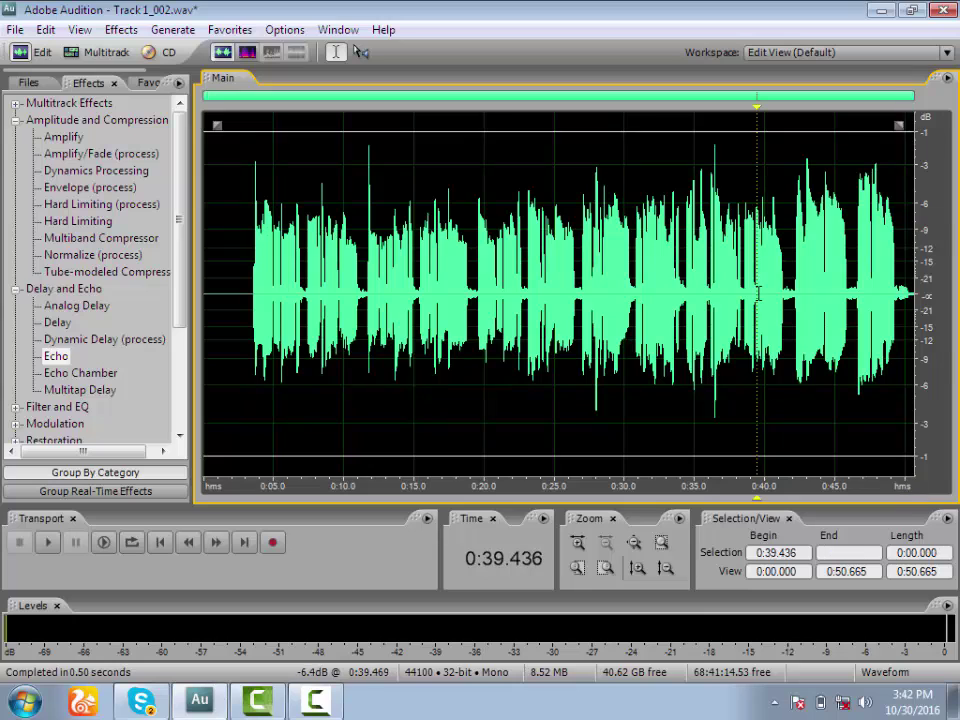
key("ctrl+a")
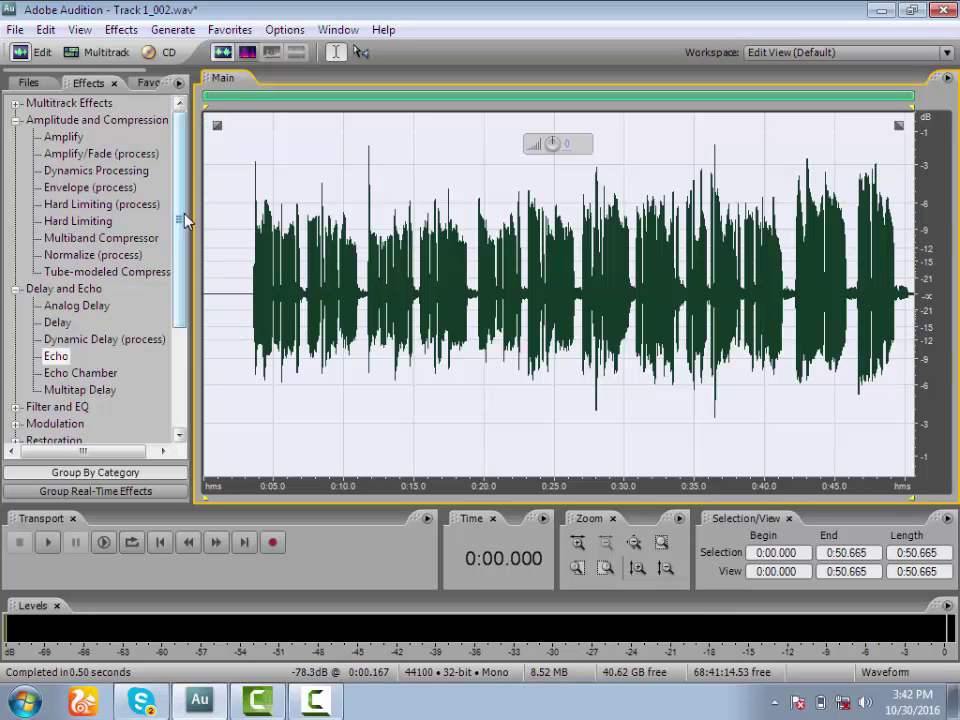
left_click_drag(185, 220, 184, 283)
left_click(16, 306)
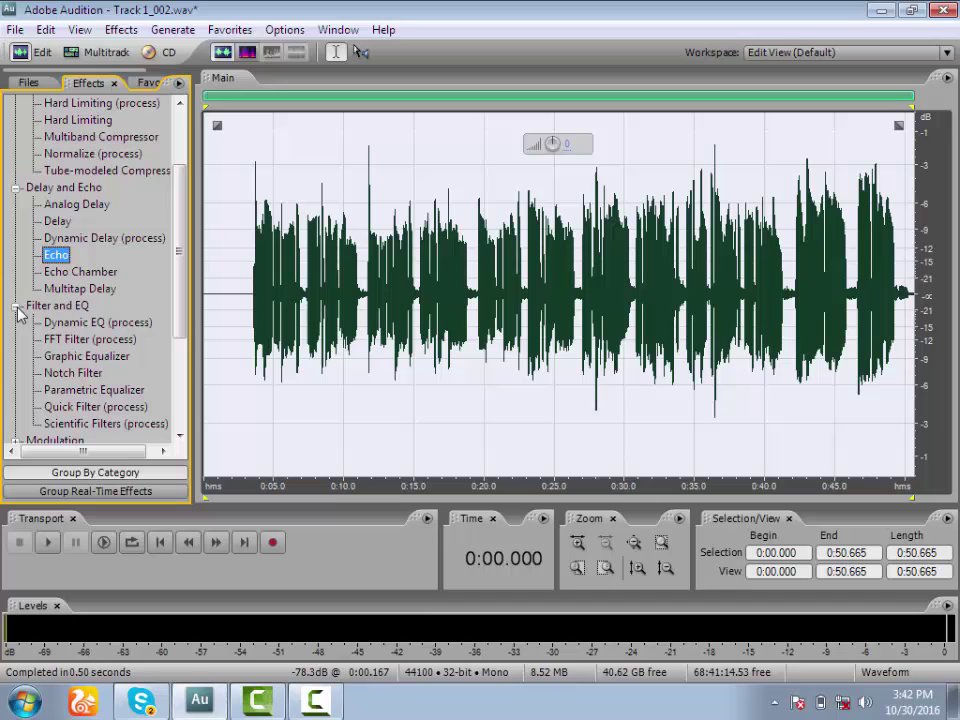
double_click(82, 341)
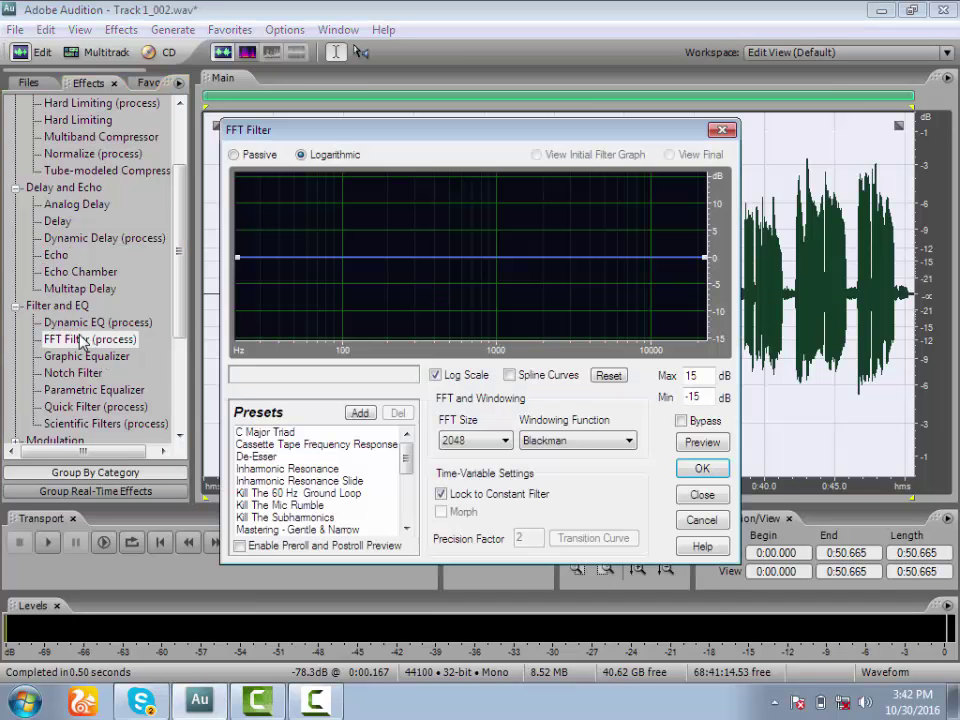
left_click_drag(407, 456, 406, 492)
left_click(298, 468)
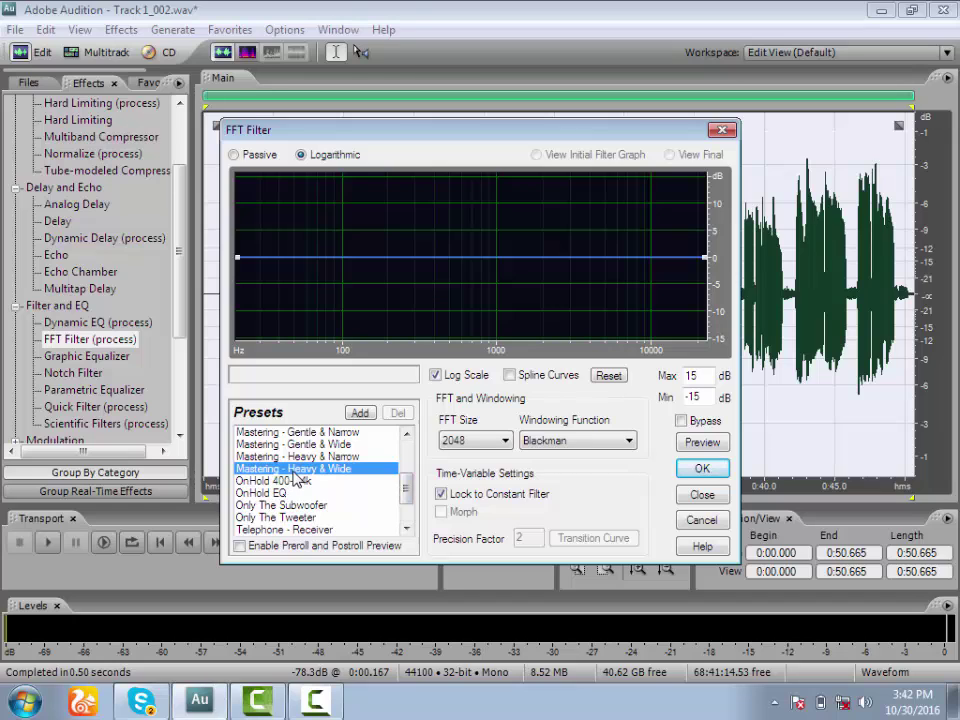
mouse_move(407, 490)
left_mouse_down()
mouse_move(407, 466)
mouse_move(407, 474)
left_mouse_up()
left_click(703, 467)
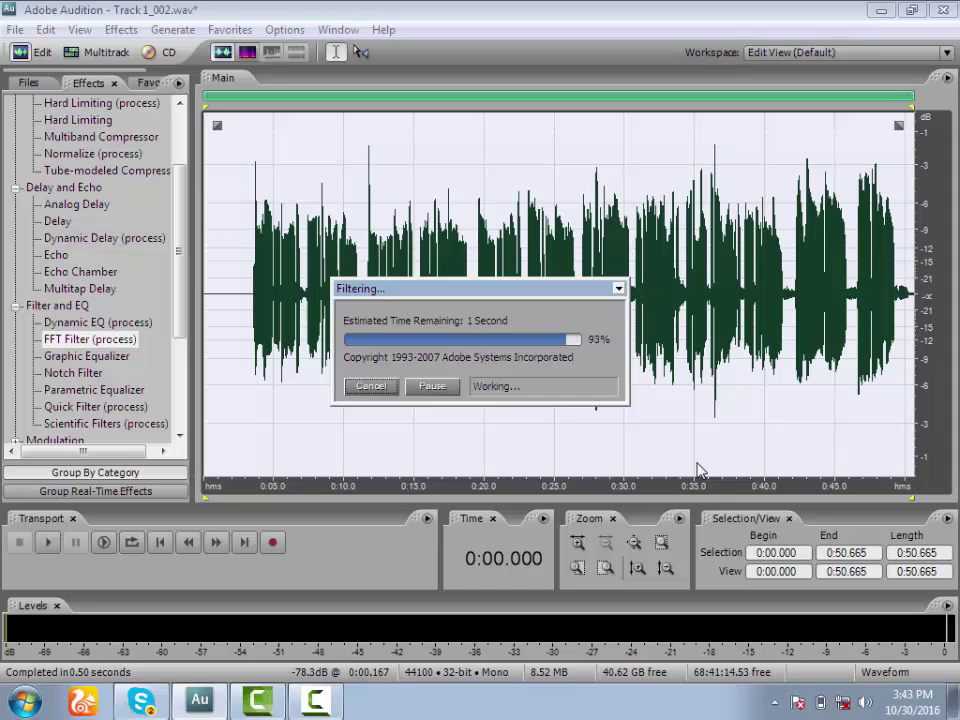
- Apply a second FFT Filter pass using the De-Esser preset
double_click(88, 340)
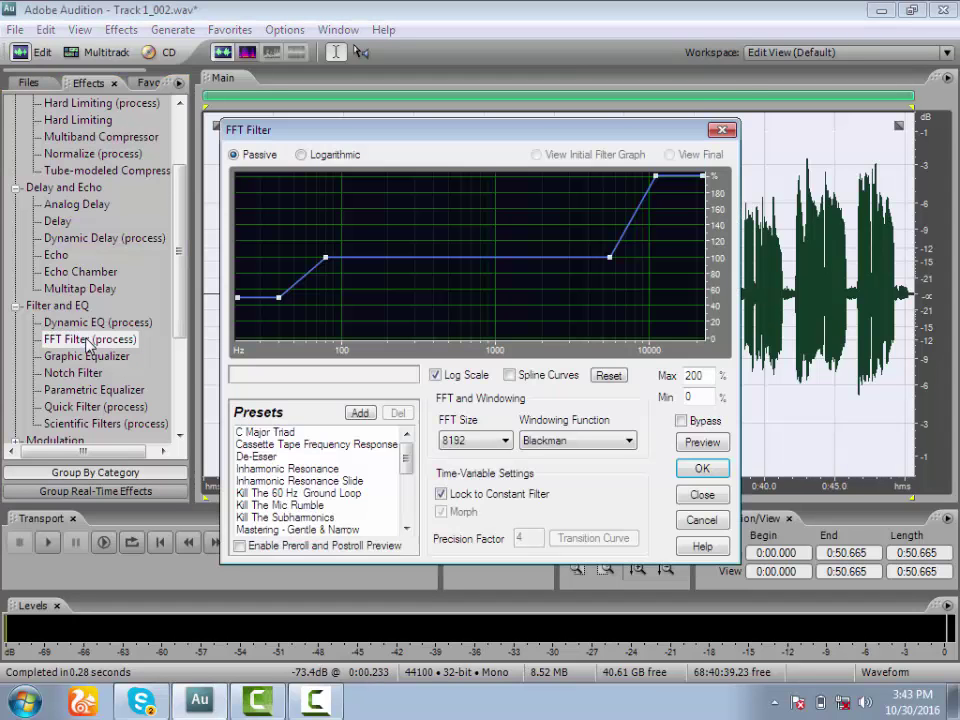
left_click(260, 457)
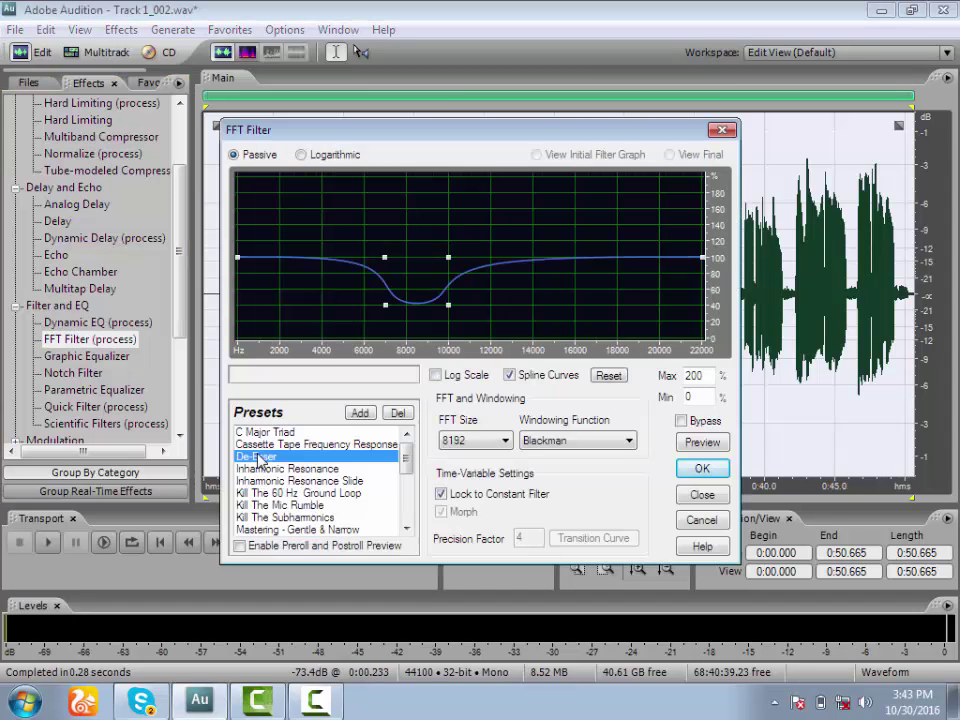
left_click(701, 470)
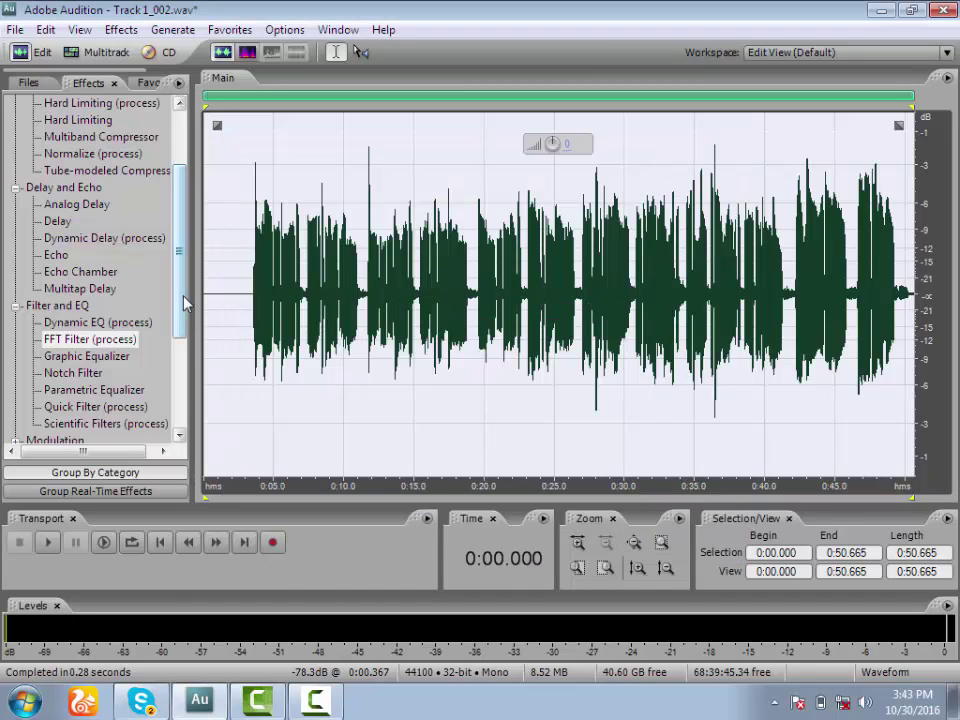
left_click_drag(181, 297, 182, 343)
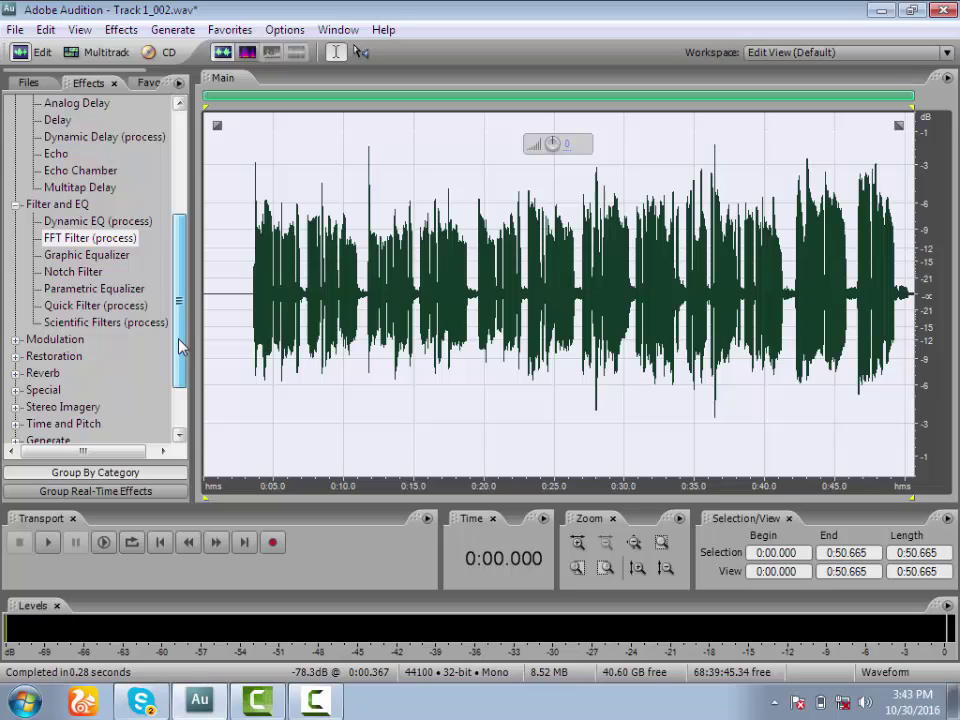
- Browse the Parametric Equalizer presets and close it without applying anything
double_click(100, 289)
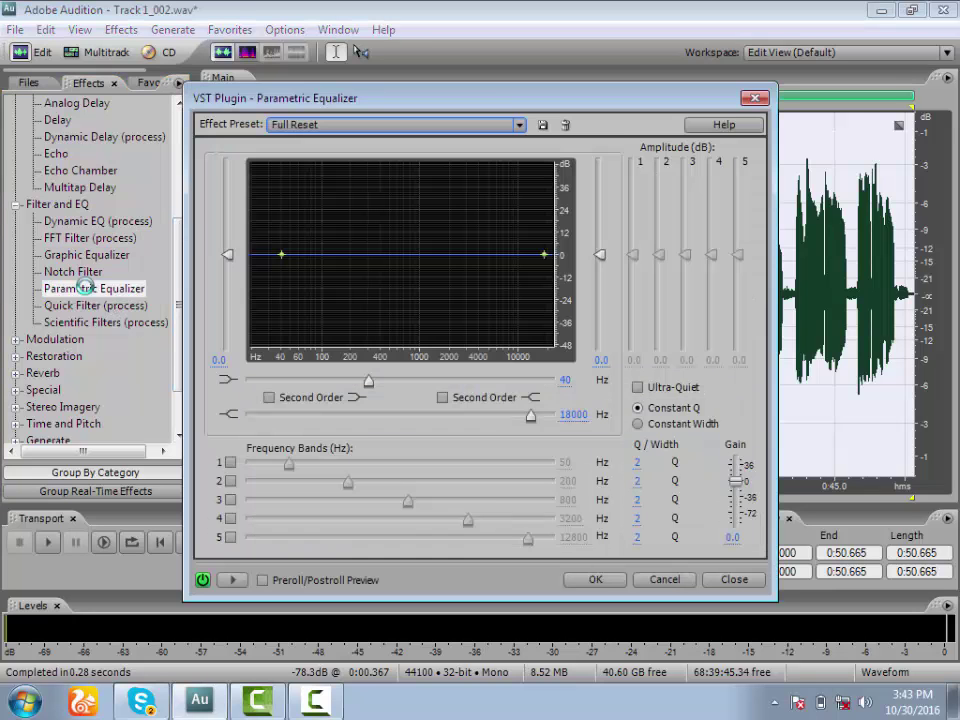
left_click(520, 125)
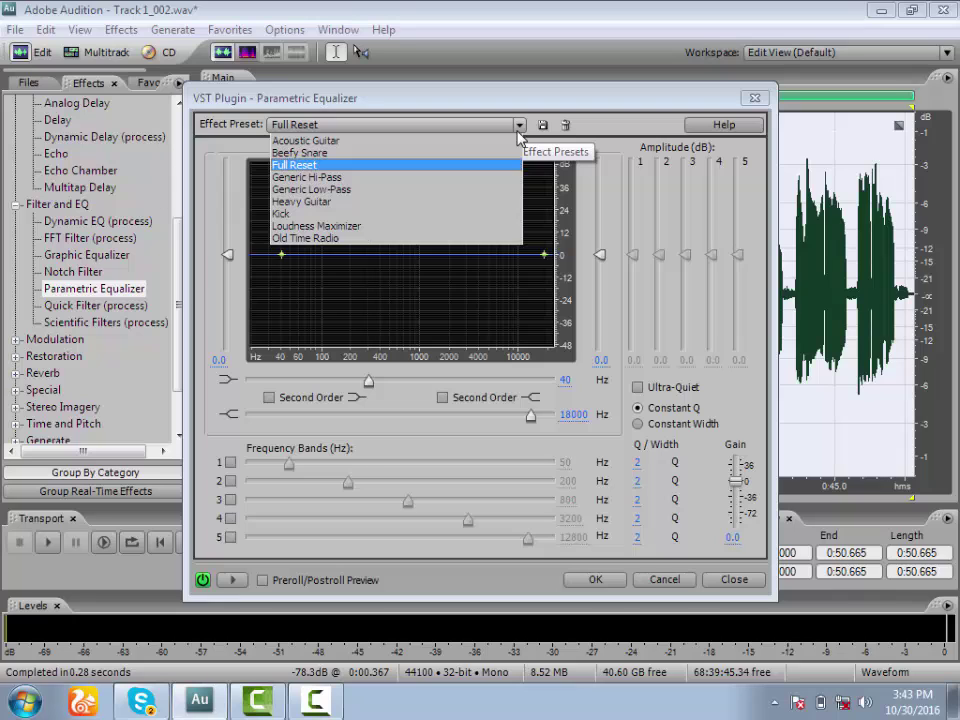
left_click(752, 98)
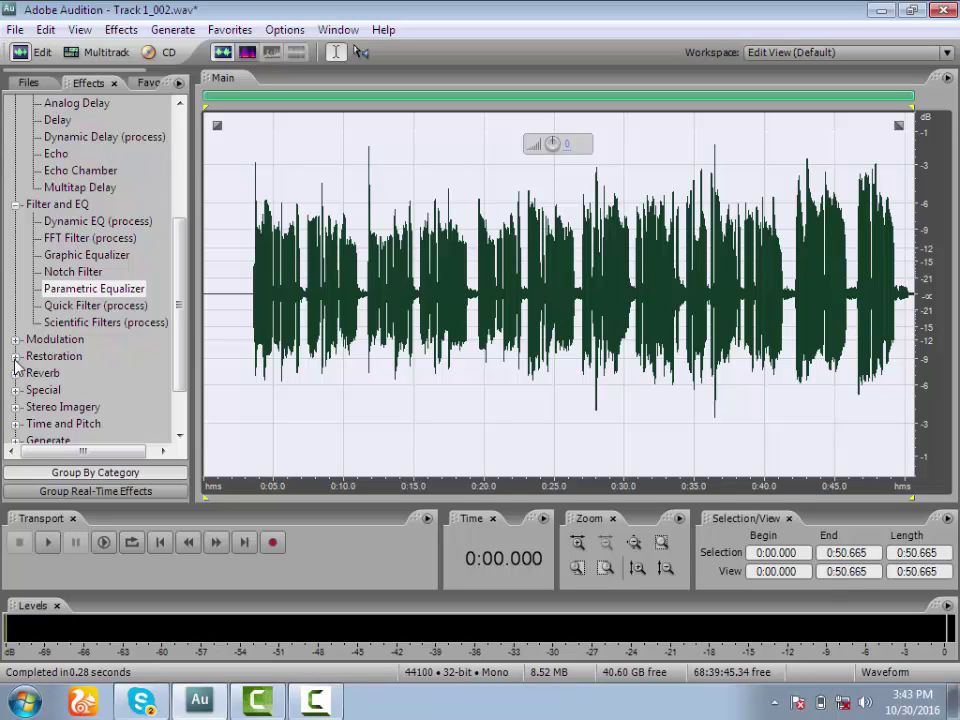
- Expand the Modulation effects and select the audio from 0:41.842 to 0:50.532
left_click_drag(180, 285, 176, 321)
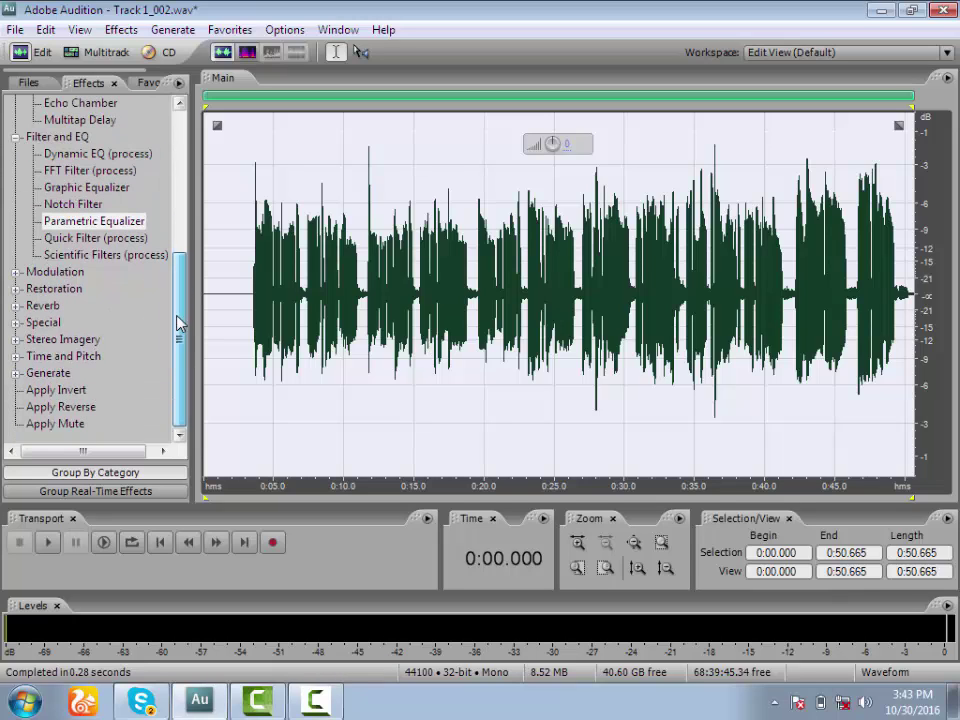
left_click(15, 272)
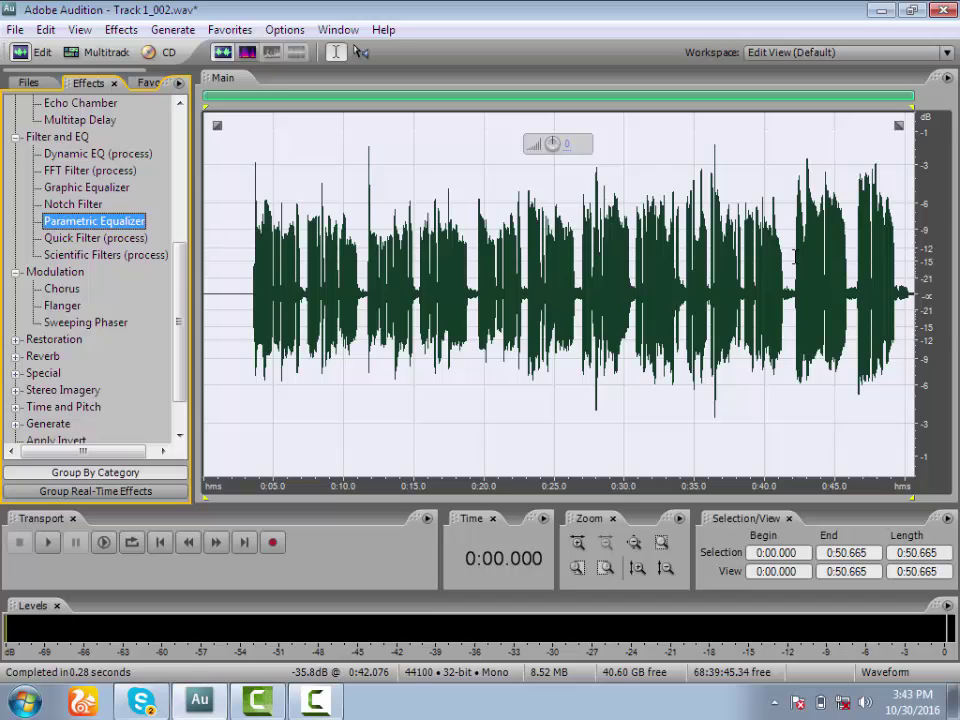
left_click_drag(791, 248, 912, 270)
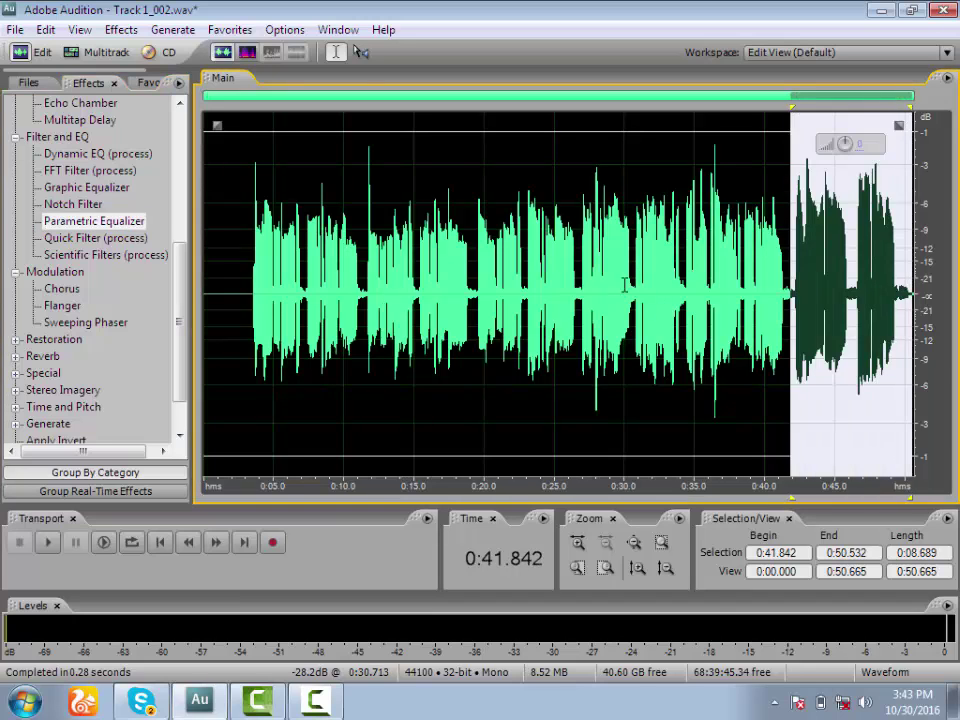
- Browse the Chorus presets, close it unapplied, and select the whole recording with Ctrl+A
double_click(62, 289)
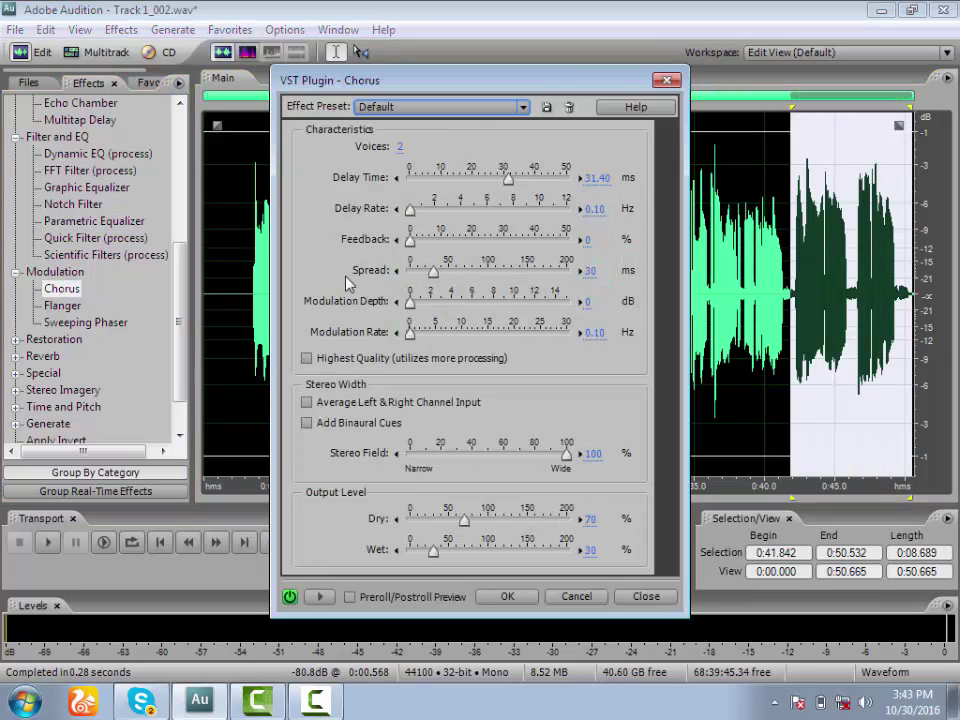
left_click(526, 107)
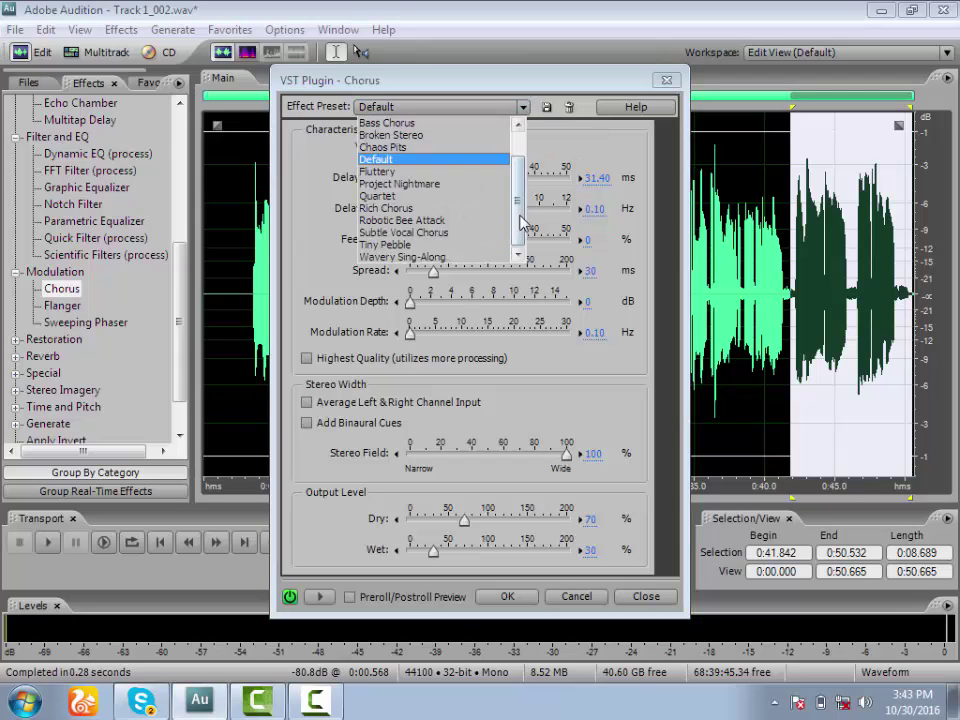
left_click(666, 80)
key("ctrl+a")
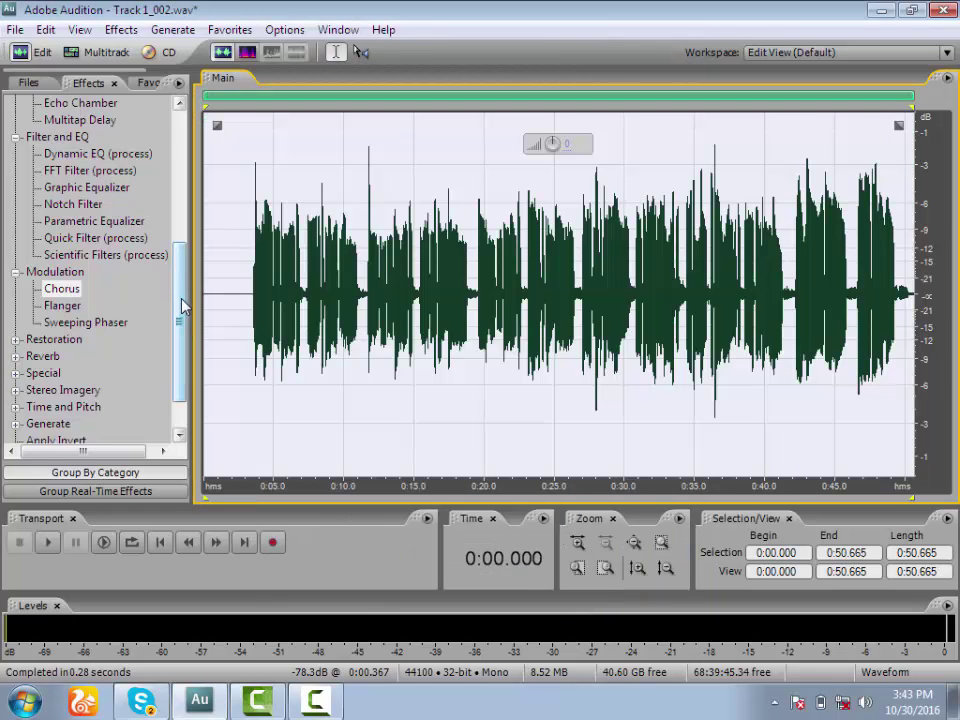
left_click_drag(183, 304, 182, 315)
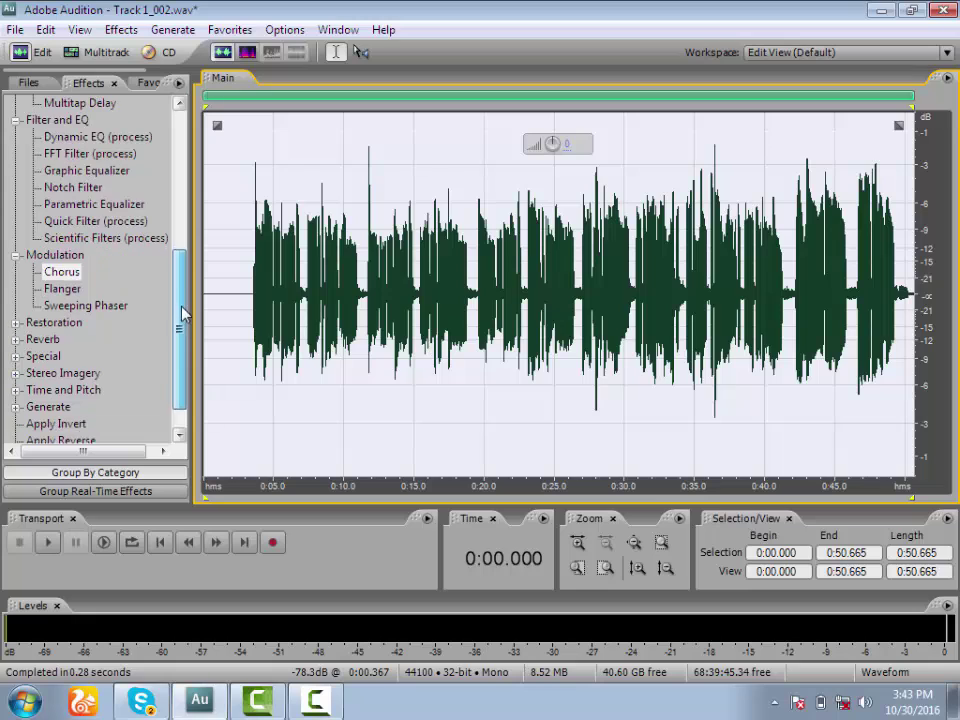
- Apply the Mastering effect's Subtle Clarity preset to the whole recording
left_click(16, 357)
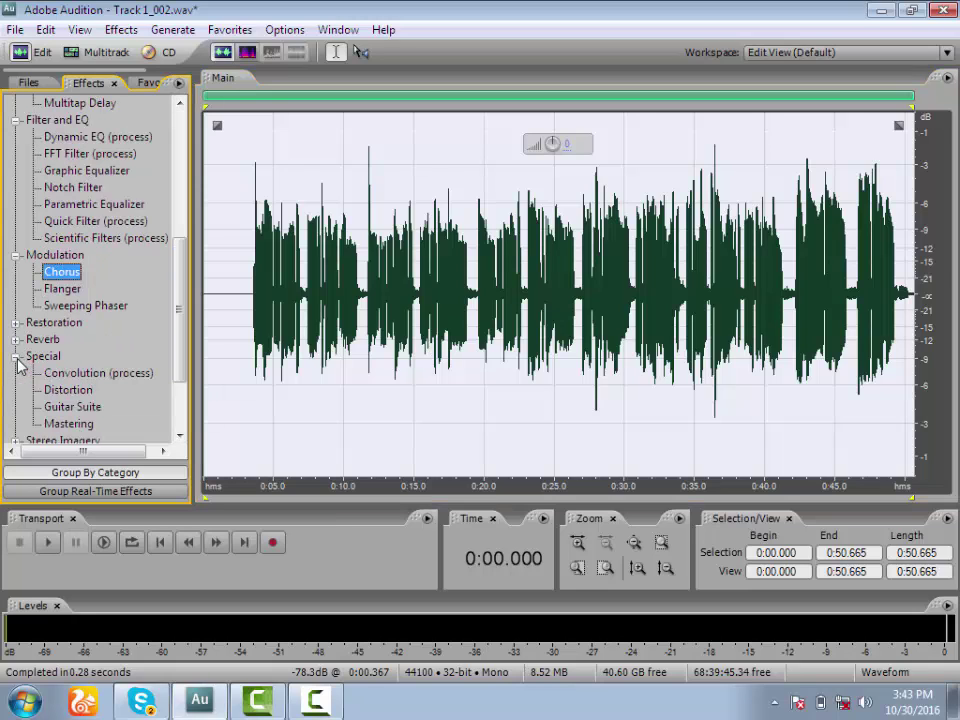
double_click(72, 425)
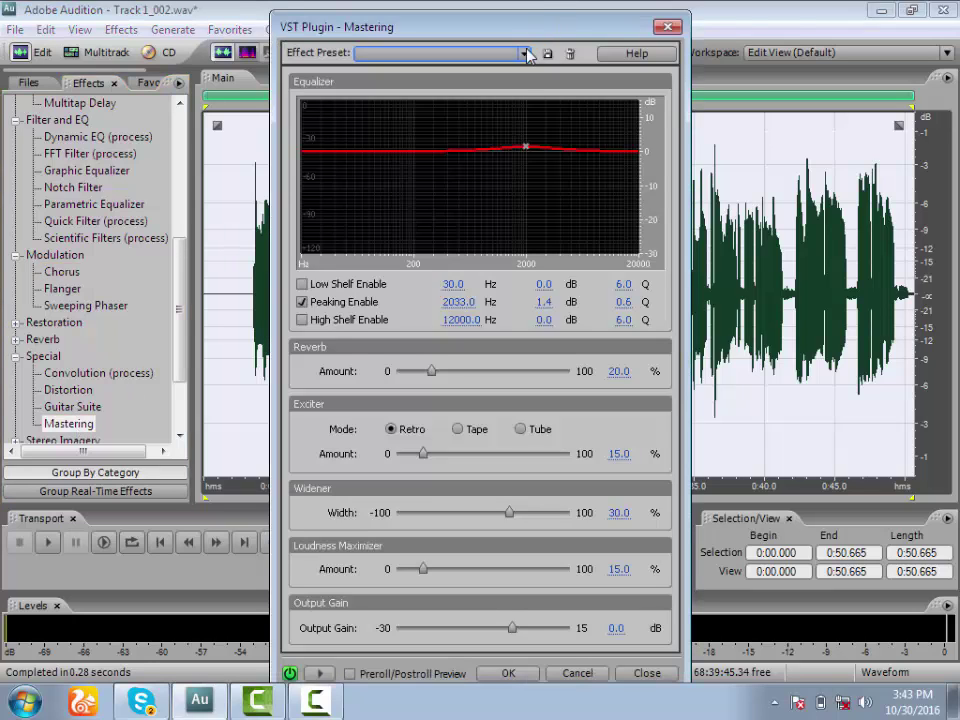
left_click(524, 53)
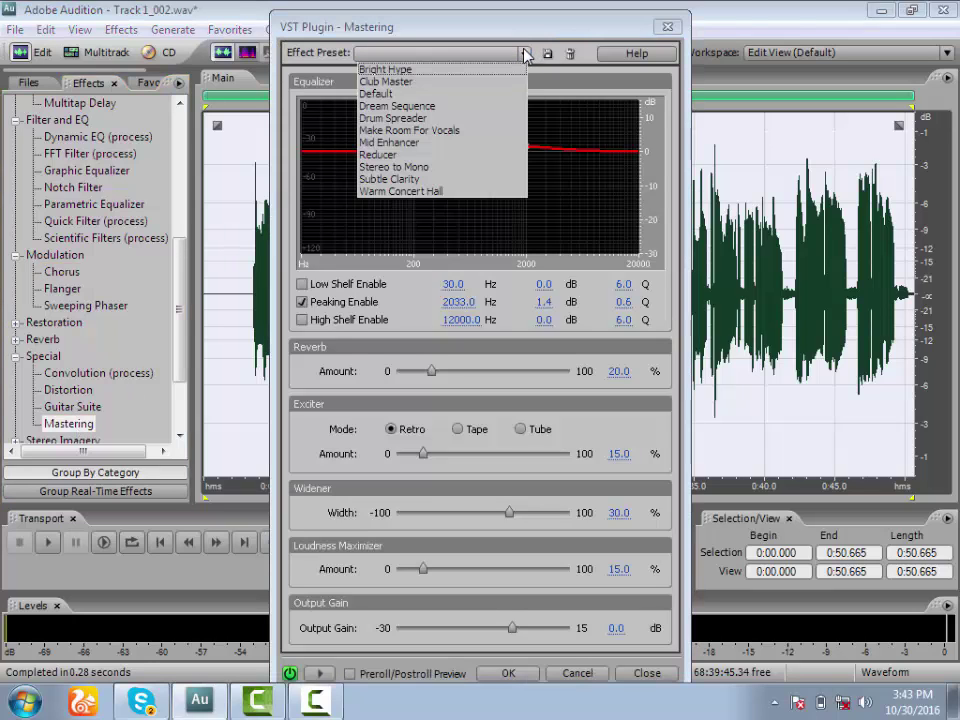
left_click(390, 179)
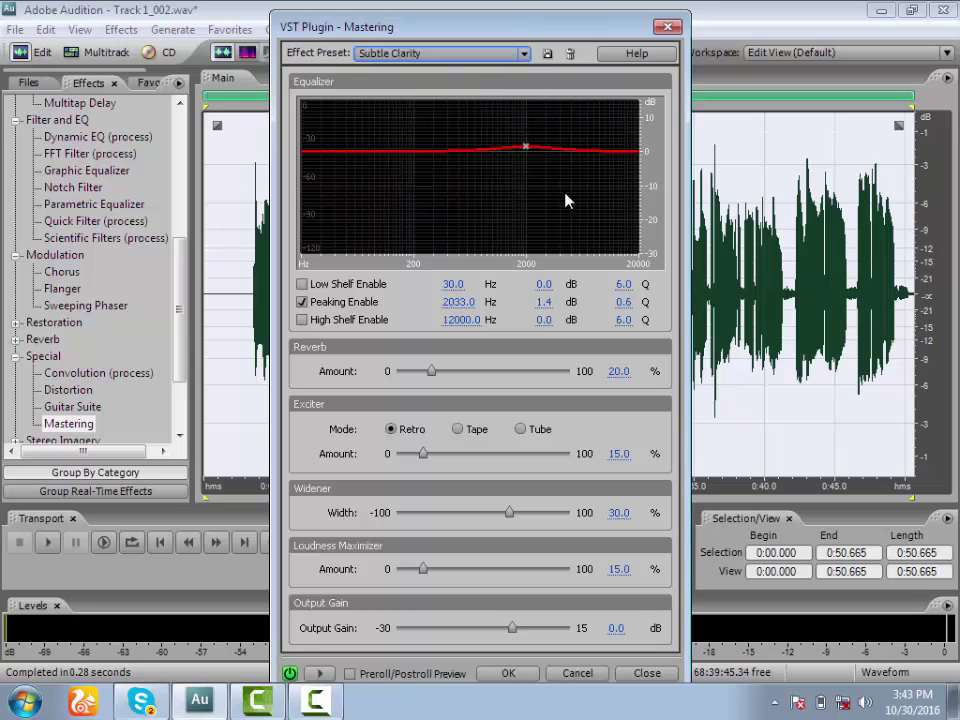
left_click(503, 673)
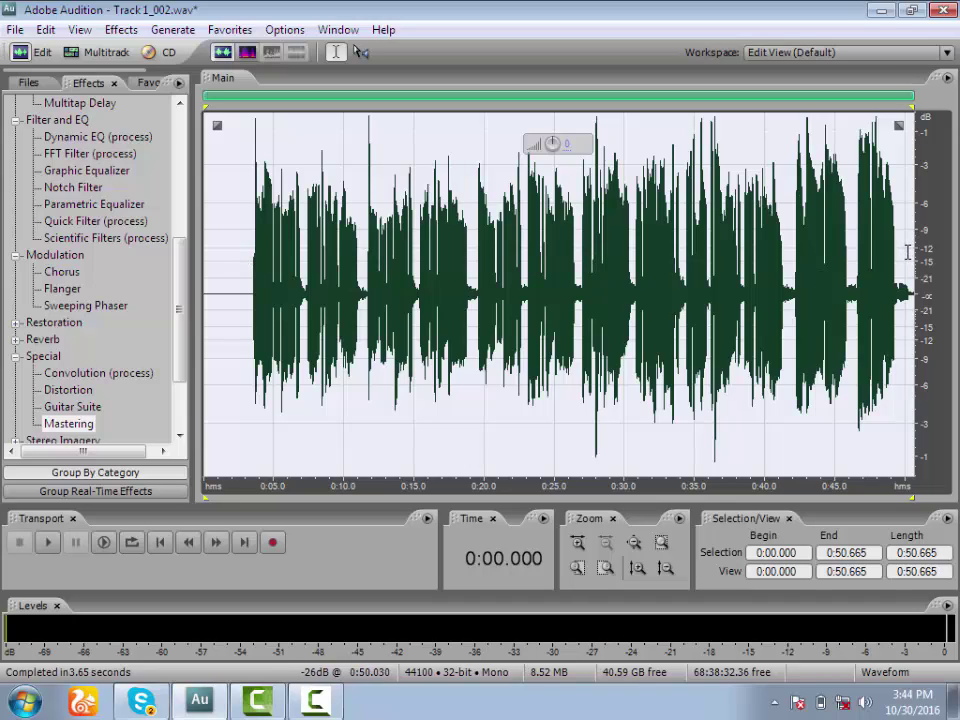
- Select the audio from 0:41.909 to the end of the recording
left_click_drag(910, 255, 792, 272)
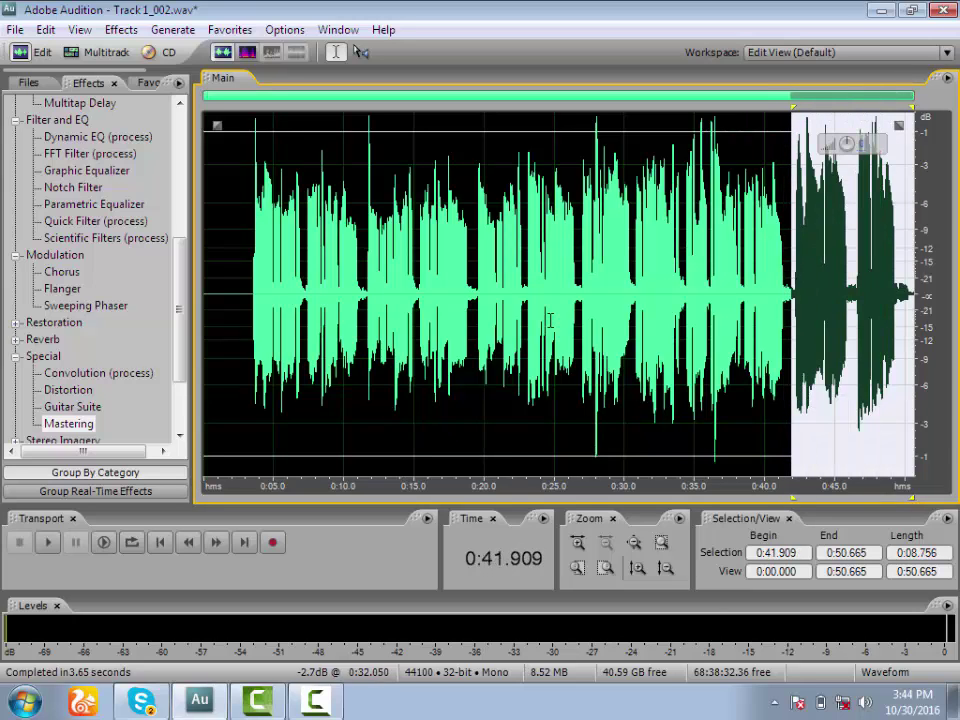
left_click(170, 288)
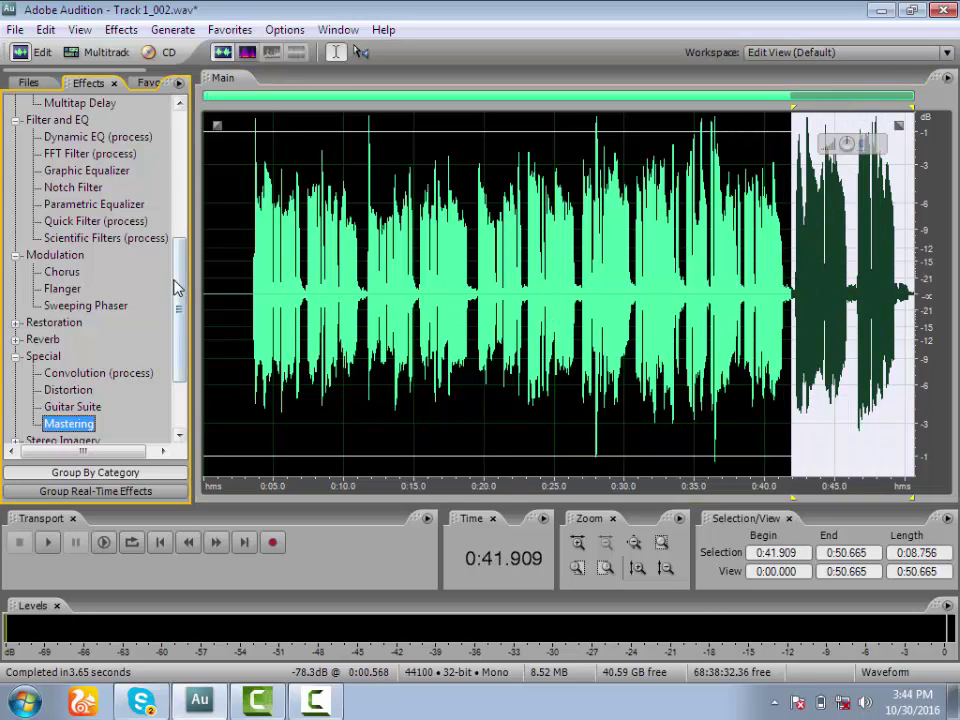
left_click_drag(180, 285, 184, 343)
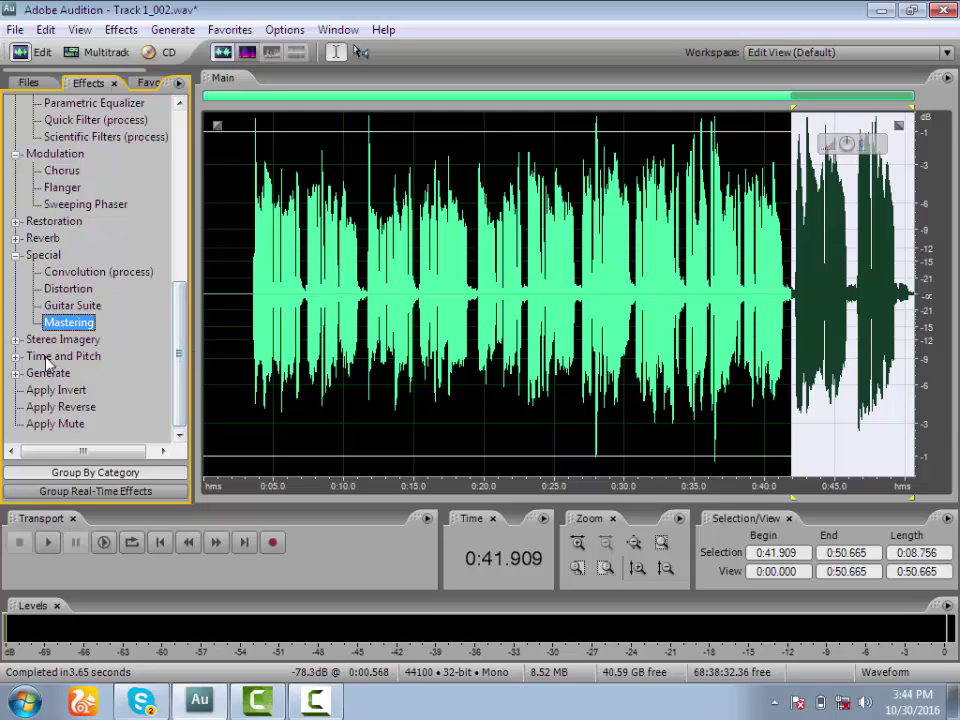
- Apply Pitch Correction with the Extreme Correction preset to the selected closing section
left_click(15, 356)
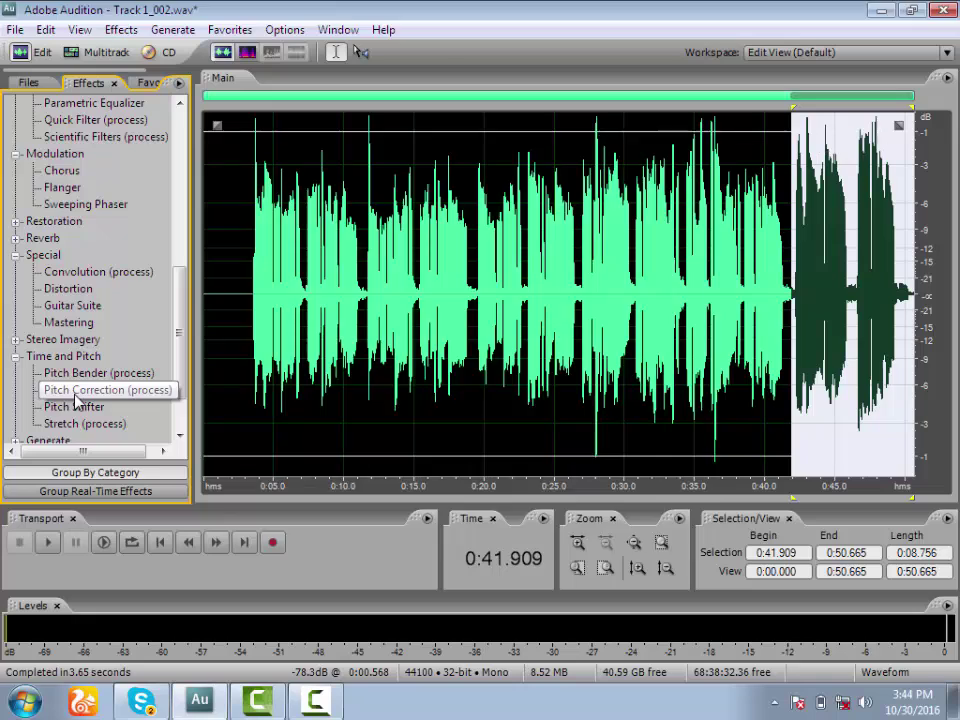
double_click(75, 390)
left_click(290, 438)
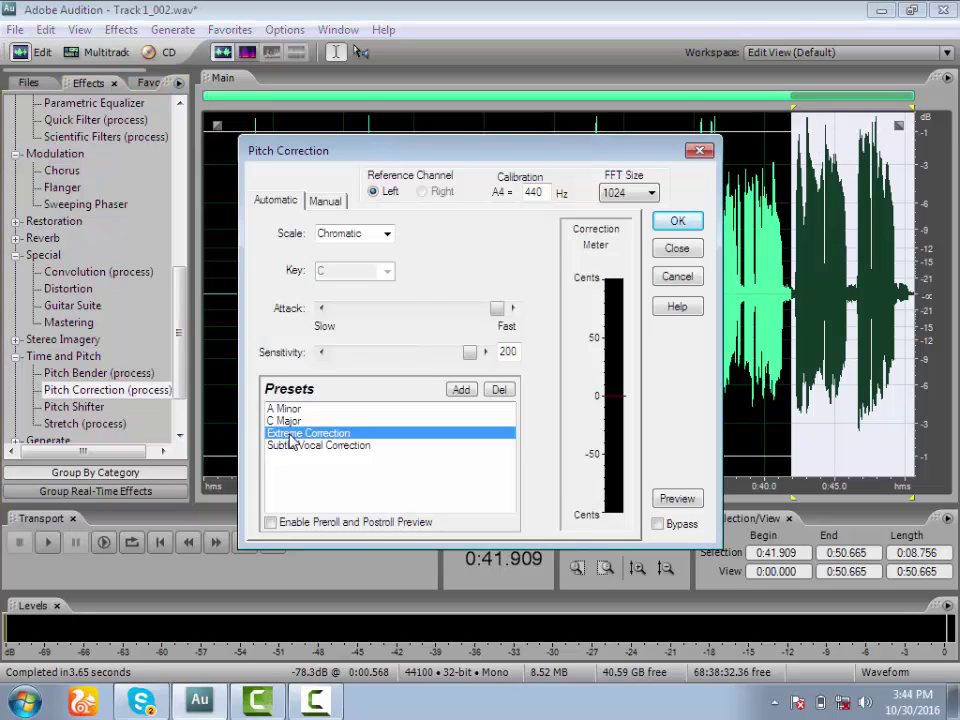
left_click(284, 421)
left_click(283, 409)
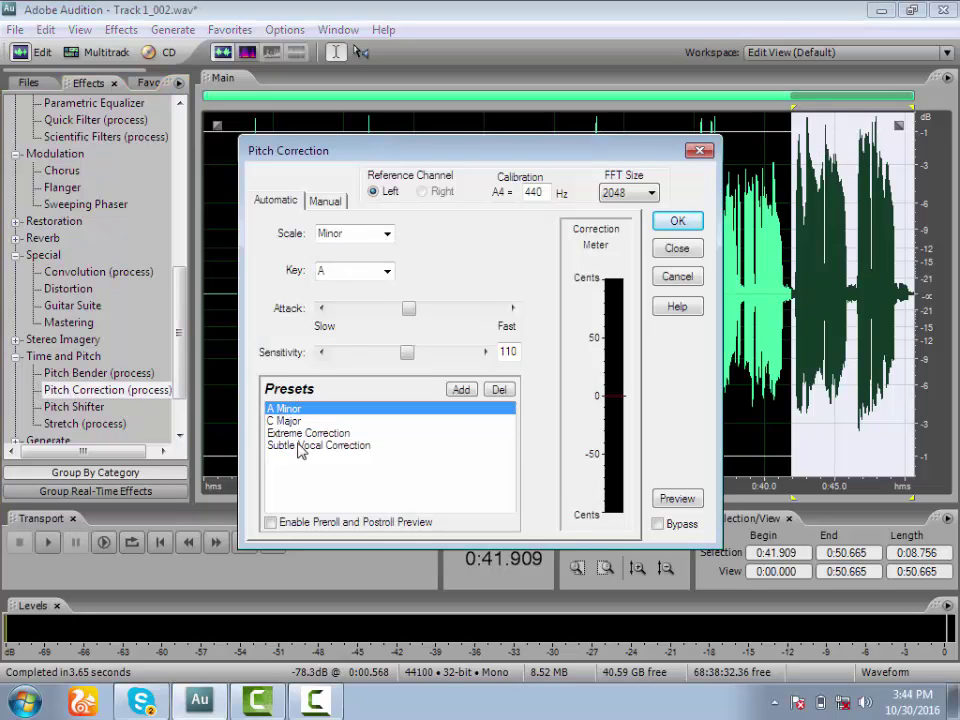
left_click(305, 433)
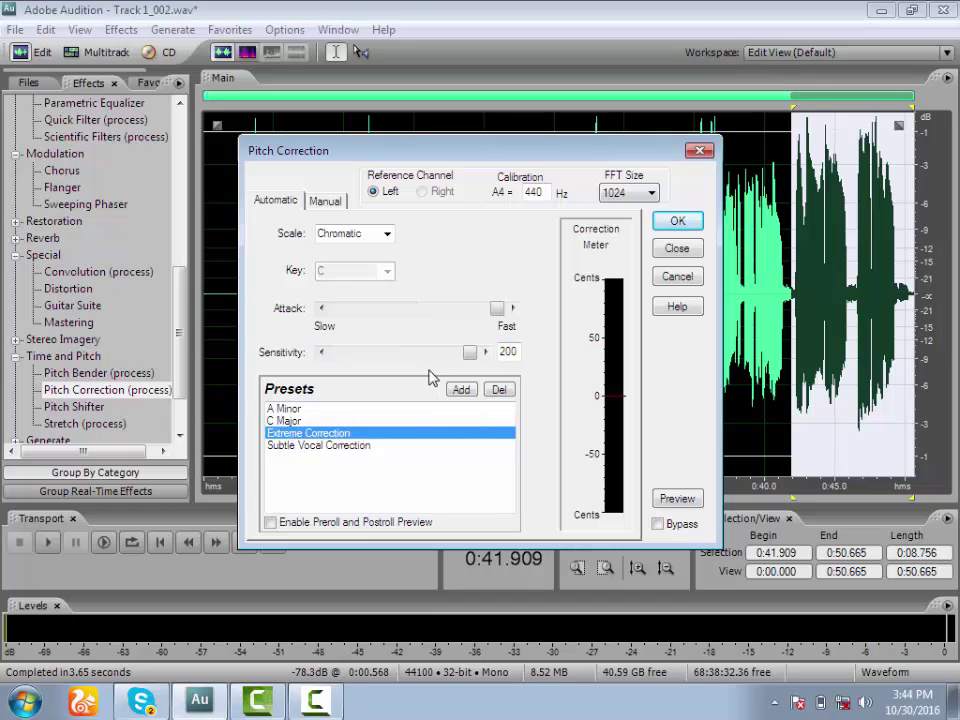
left_click(333, 203)
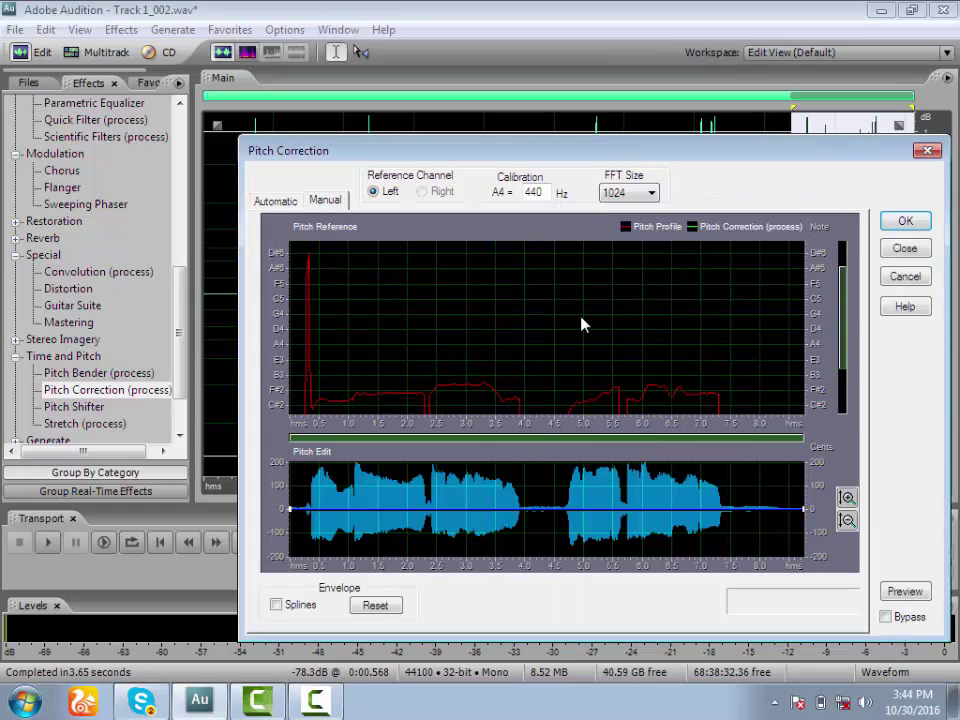
left_click(279, 201)
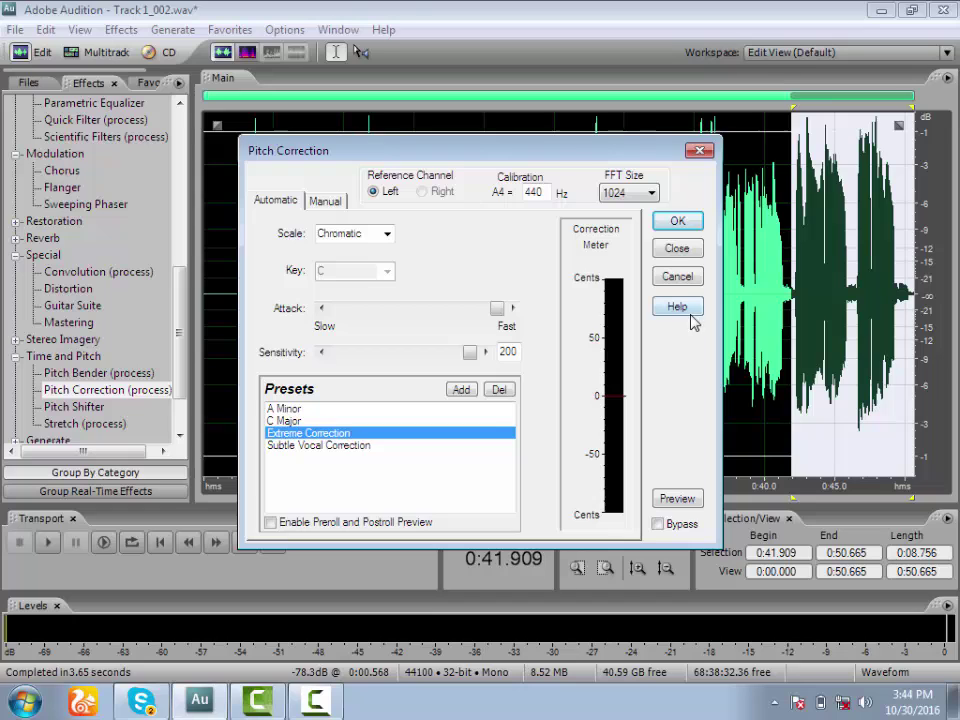
left_click(679, 221)
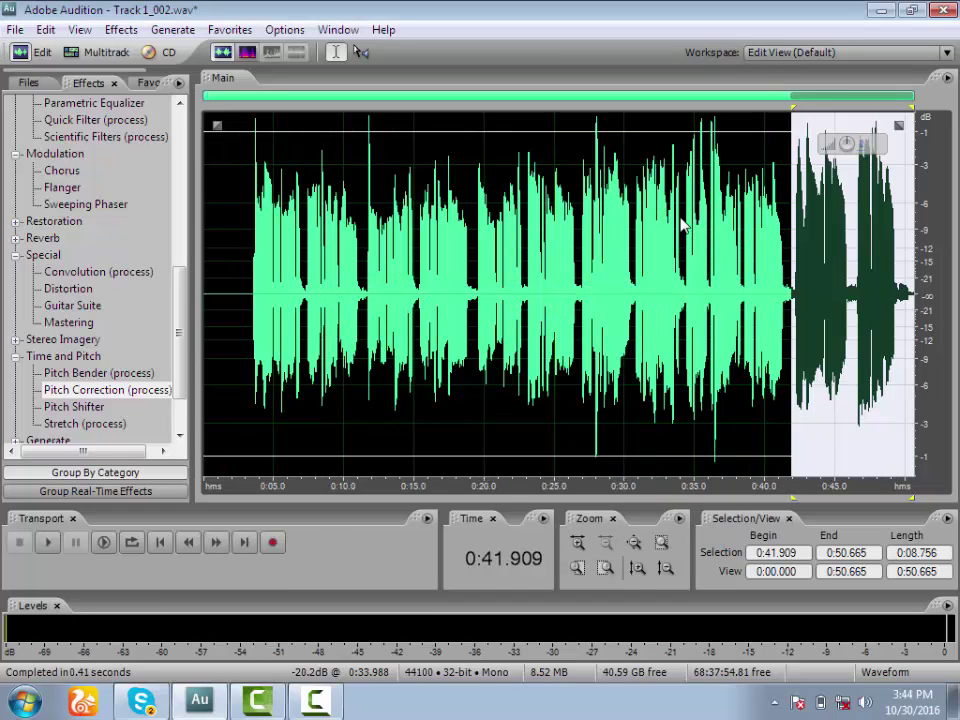
- Play back the corrected section, stop, and select the entire waveform
left_click(47, 542)
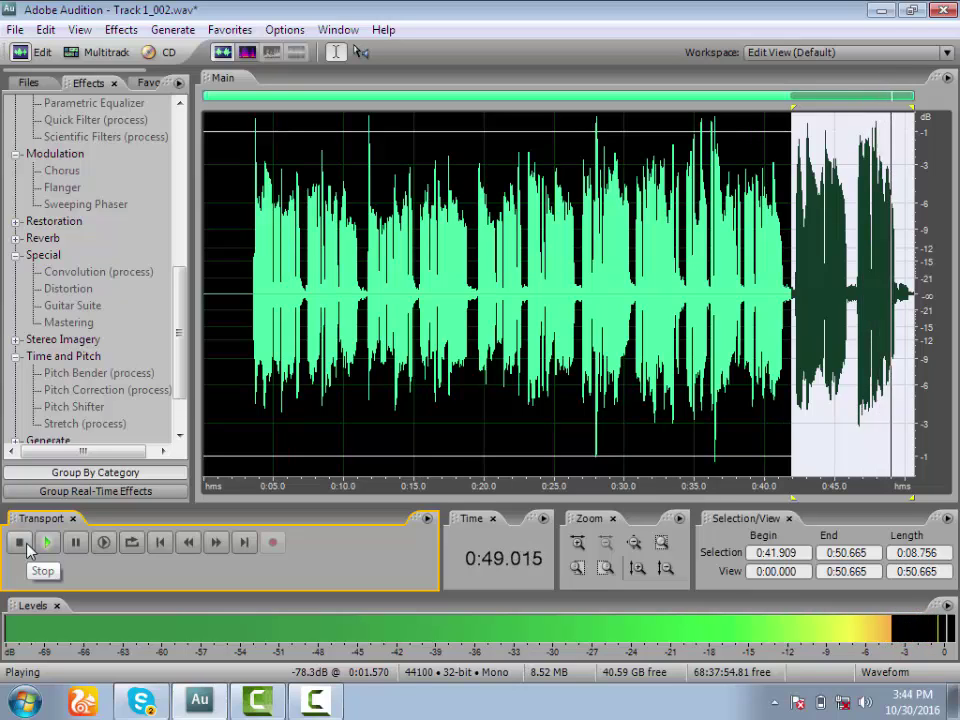
left_click(22, 543)
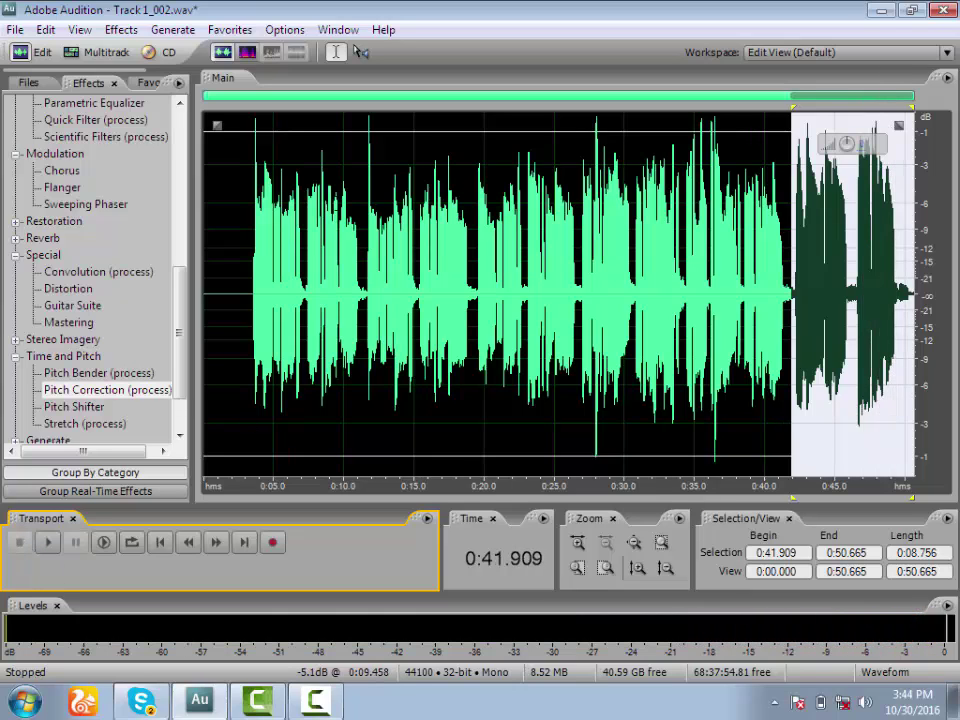
double_click(235, 219)
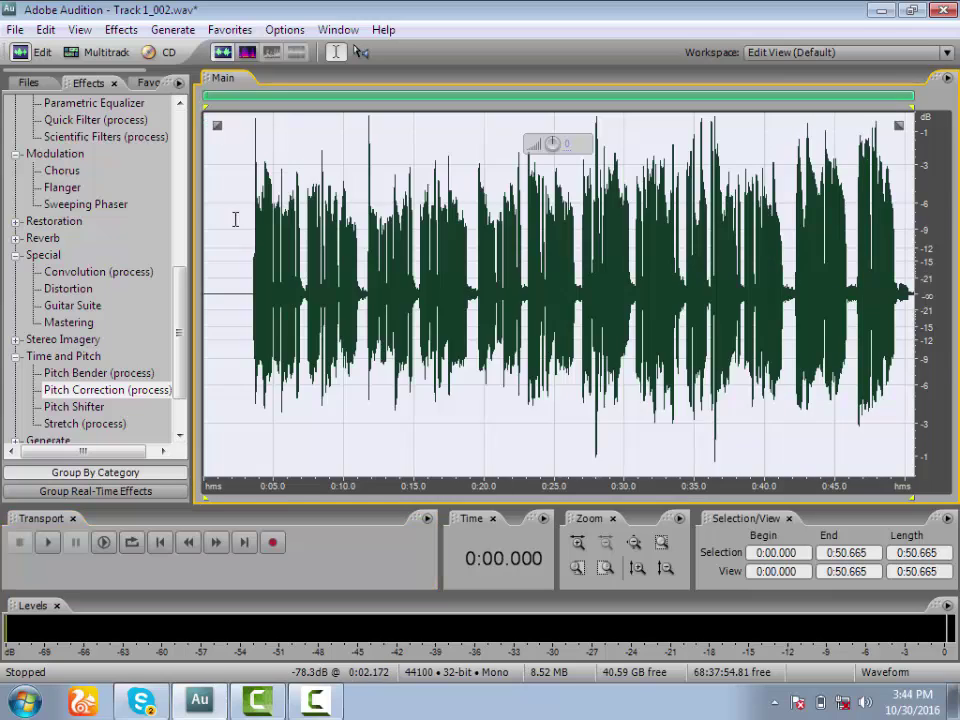
- Switch to the multitrack session and open the Track 1 vocal clip for waveform editing
left_click(85, 52)
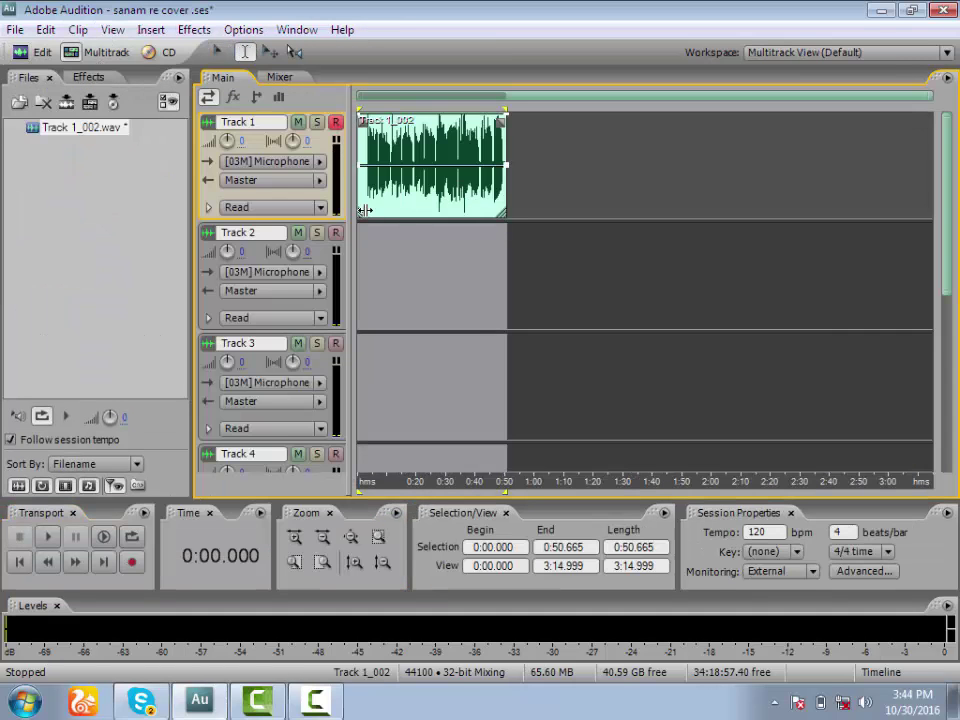
left_click_drag(364, 260, 540, 260)
left_click(467, 259)
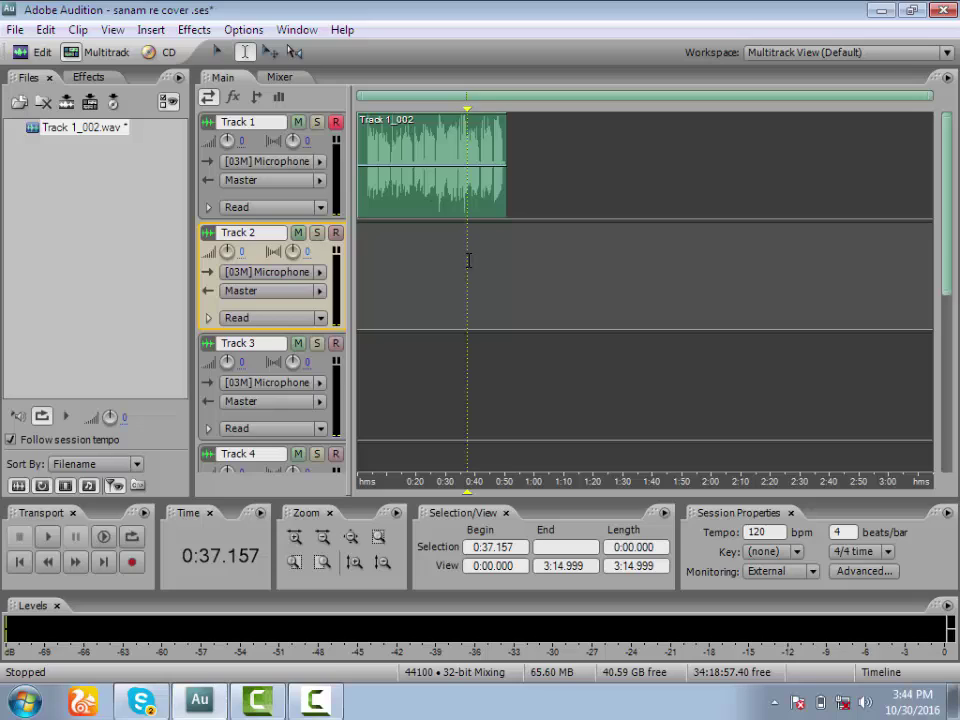
left_click(363, 196)
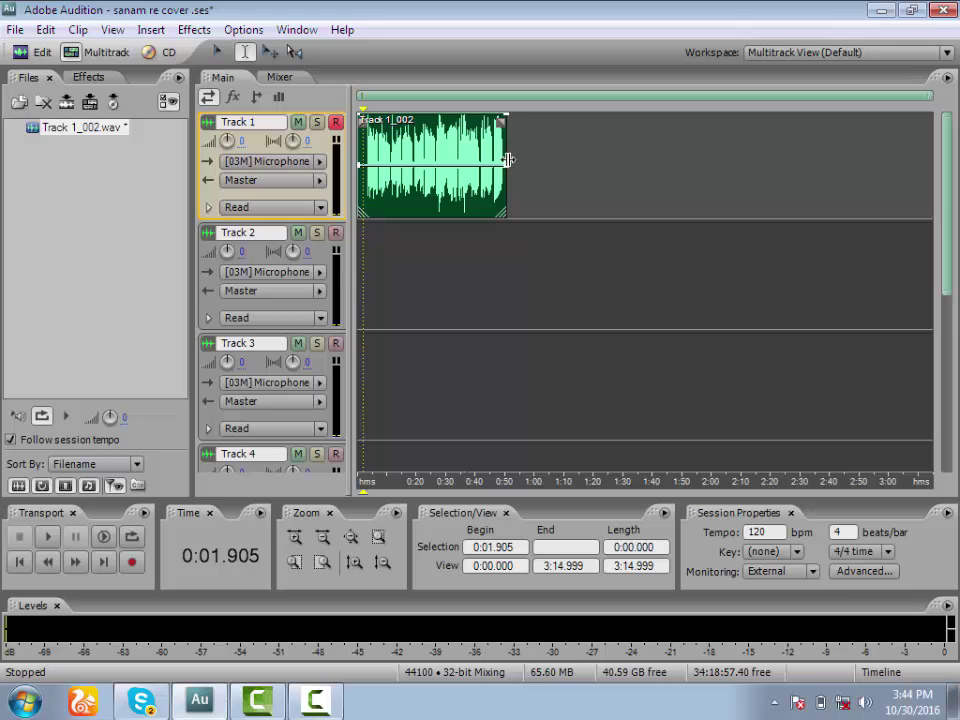
double_click(421, 160)
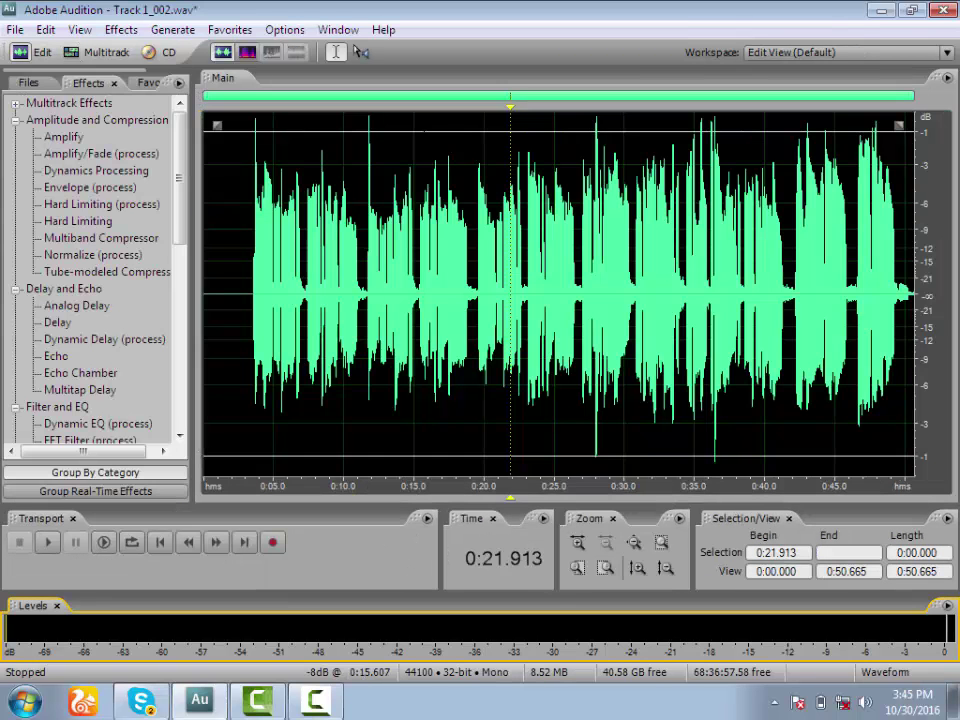
double_click(280, 290)
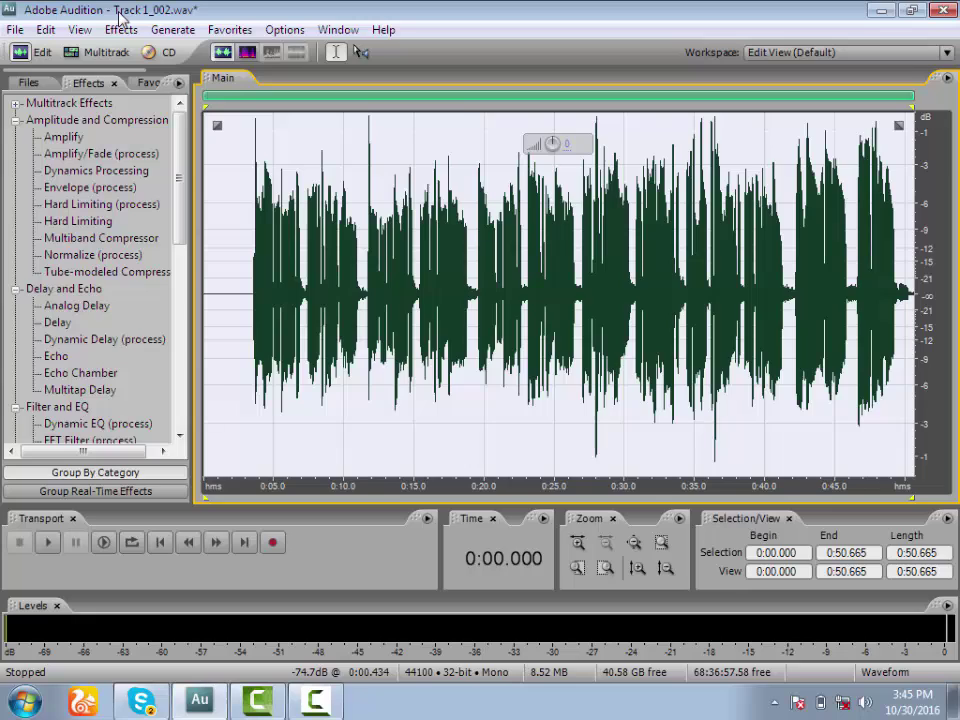
- Back in Multitrack, drag the vocal clip to Track 2, then undo the move
left_click(105, 53)
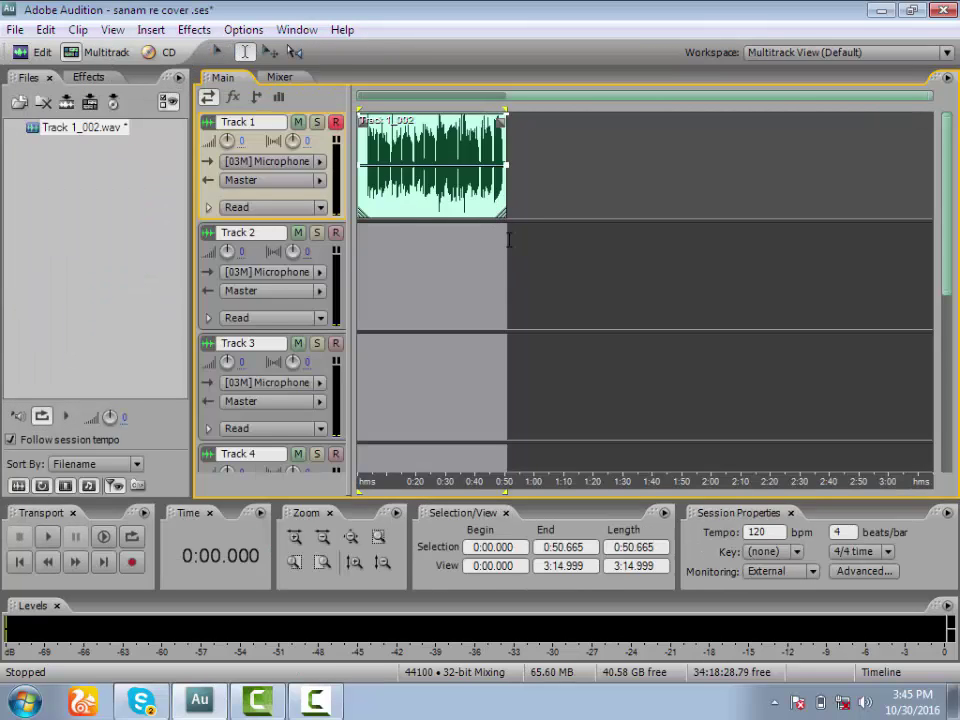
left_click_drag(508, 240, 504, 284)
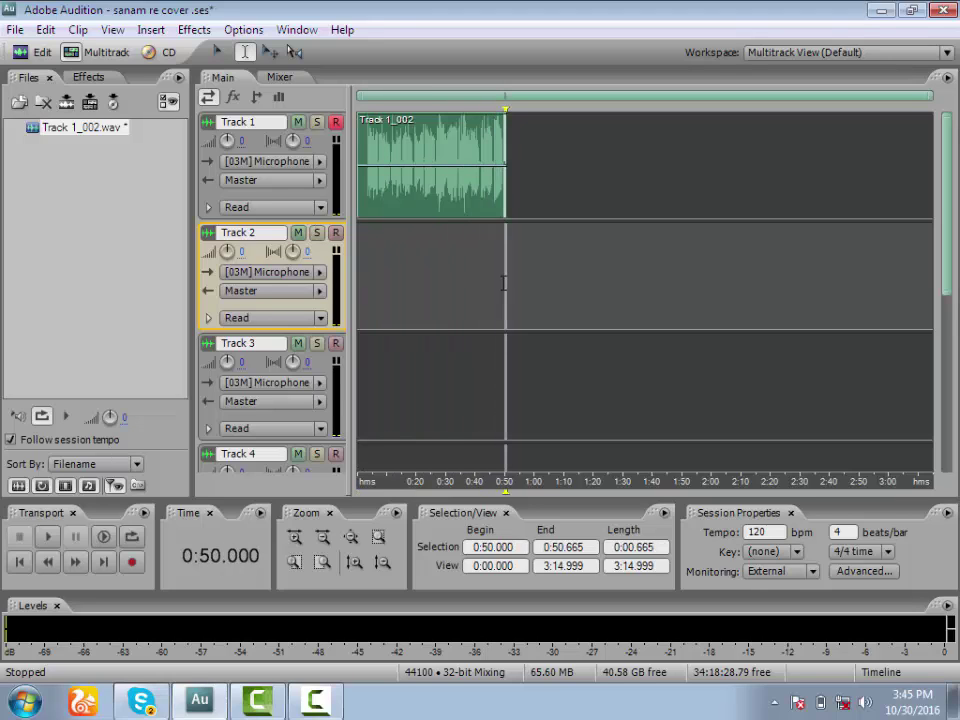
left_click(518, 270)
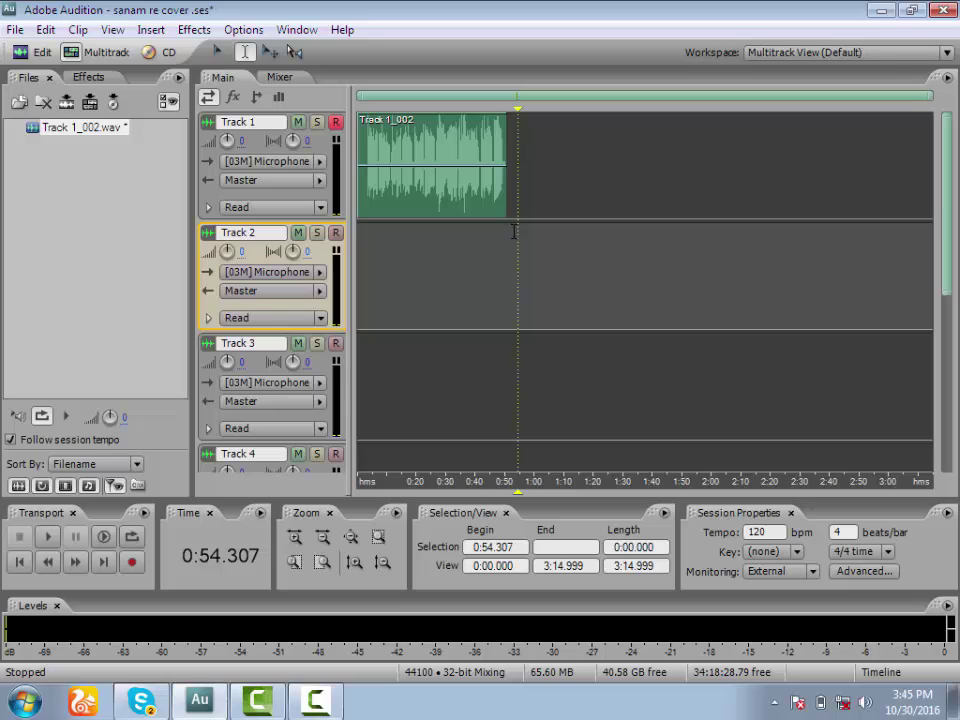
left_click(508, 228)
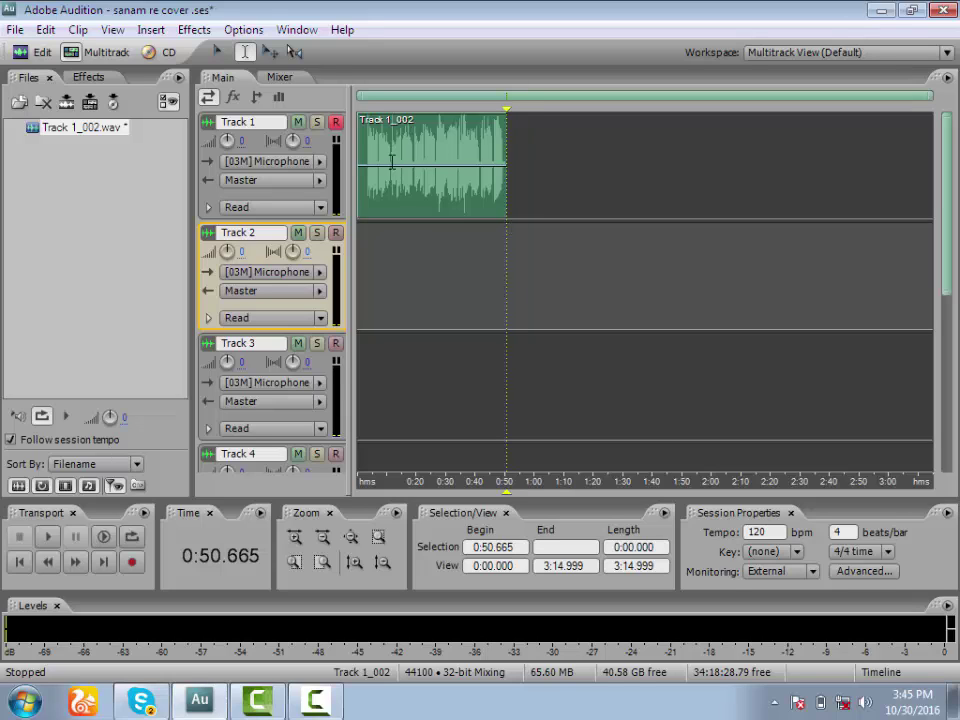
left_click_drag(428, 134, 401, 277)
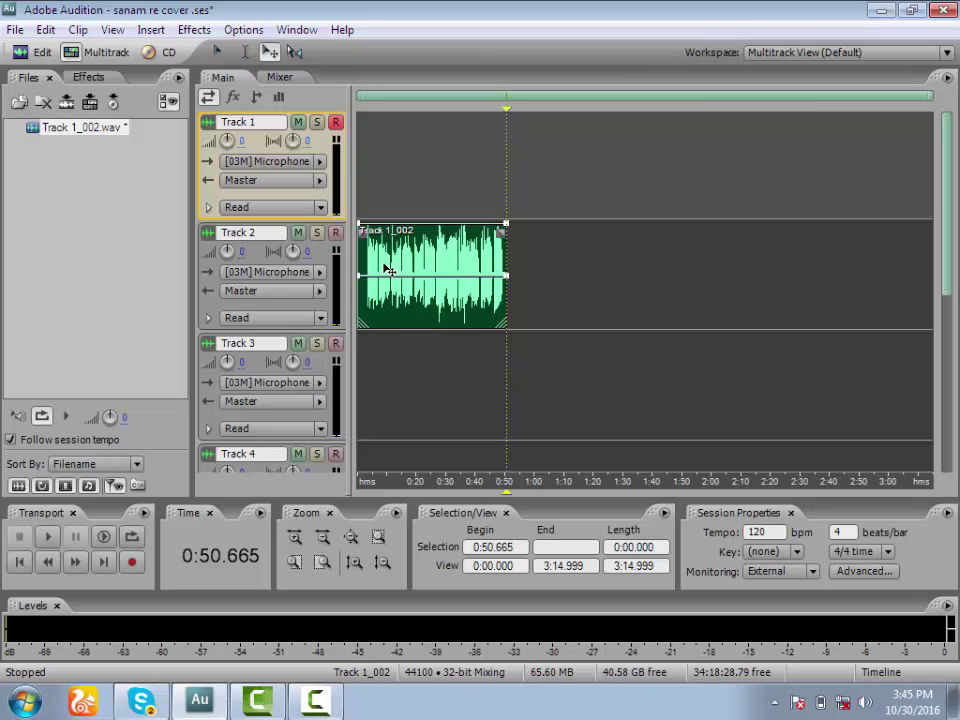
key("ctrl+z")
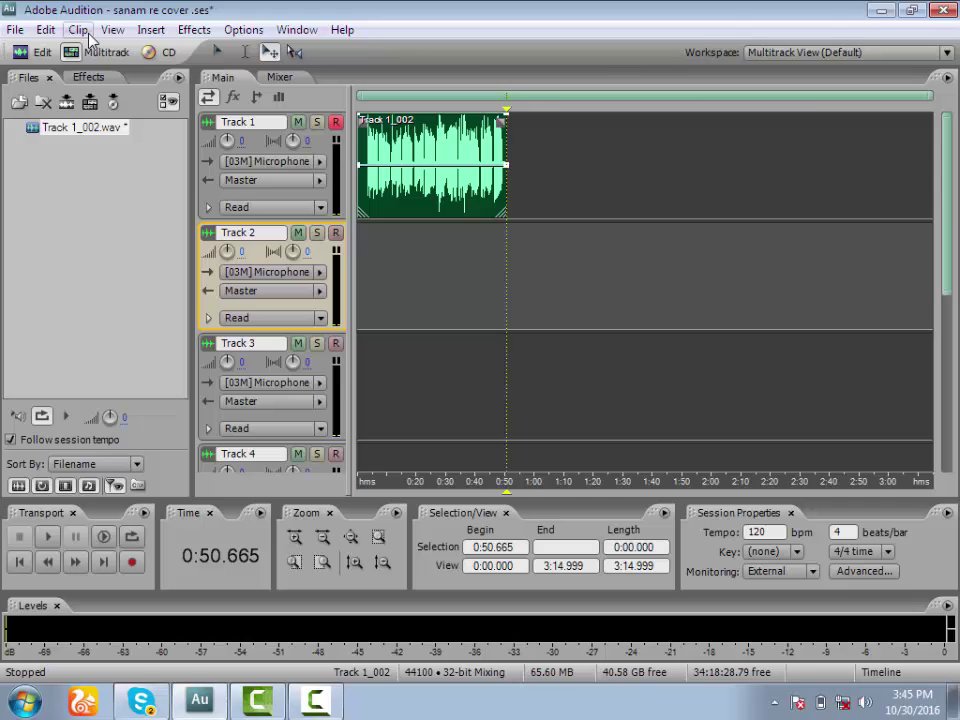
left_click(8, 30)
- Export the mix down as mp3PRO file 'sanam re cover _mixdown' to the Desktop
mouse_move(58, 334)
left_click(411, 334)
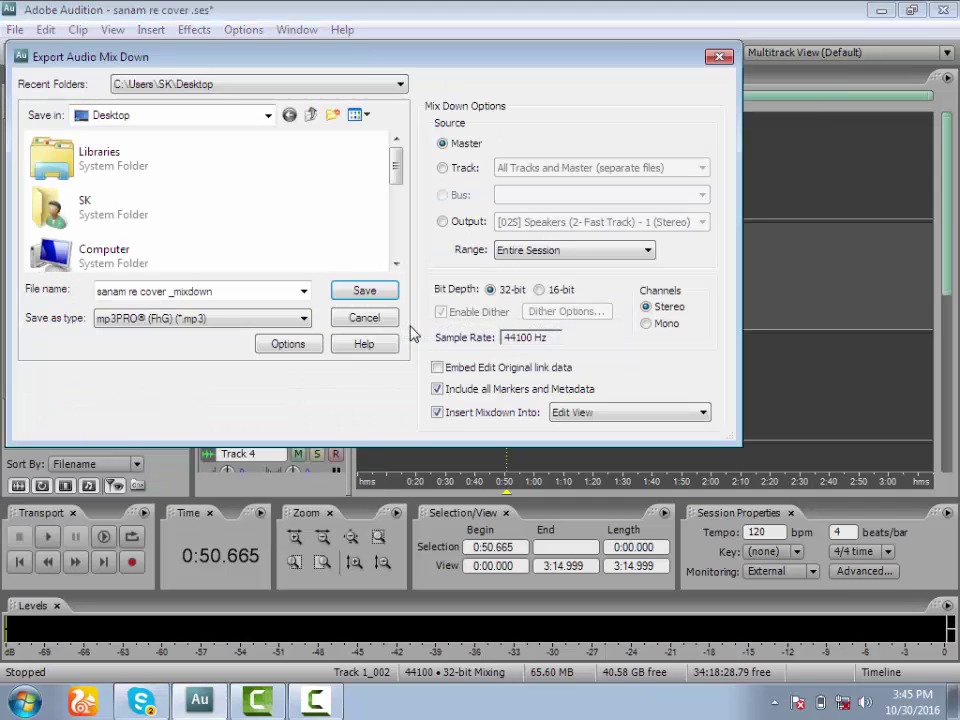
left_click(177, 322)
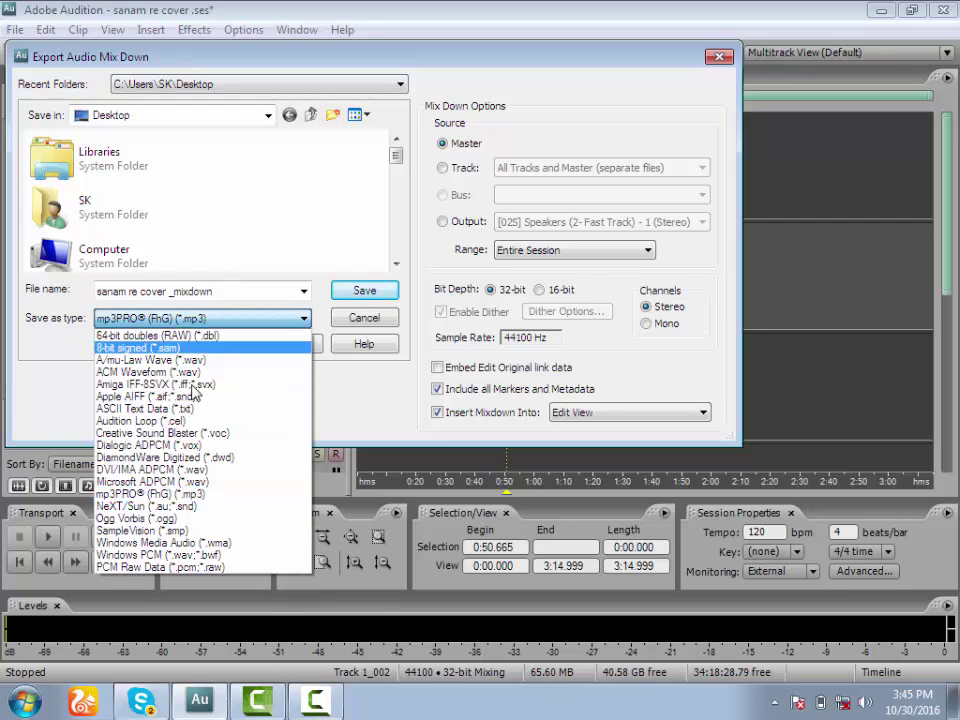
left_click(180, 494)
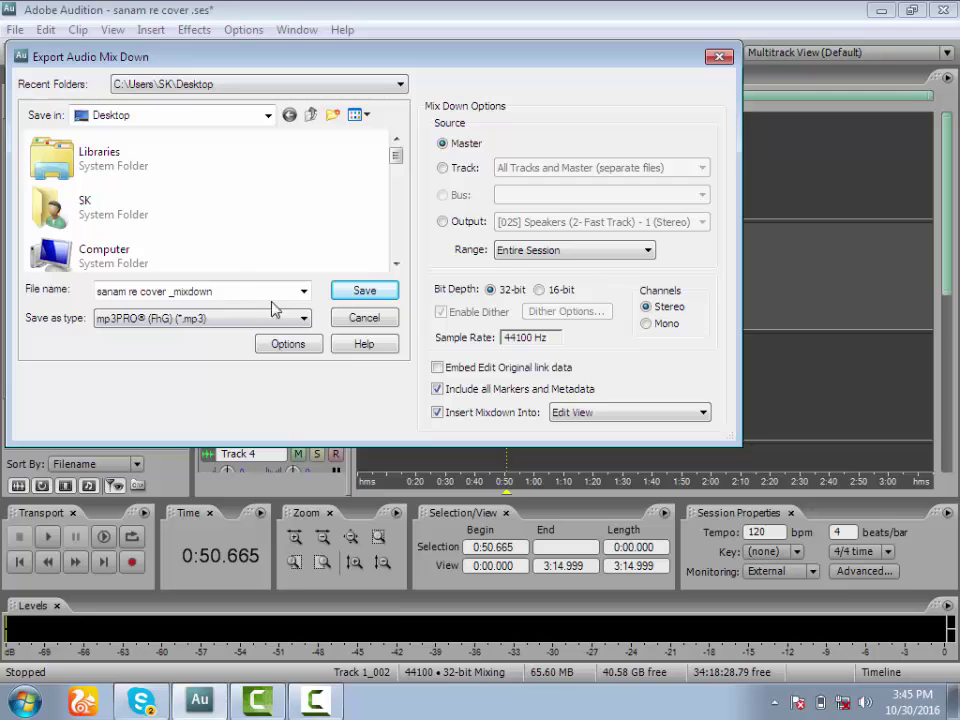
left_click(365, 291)
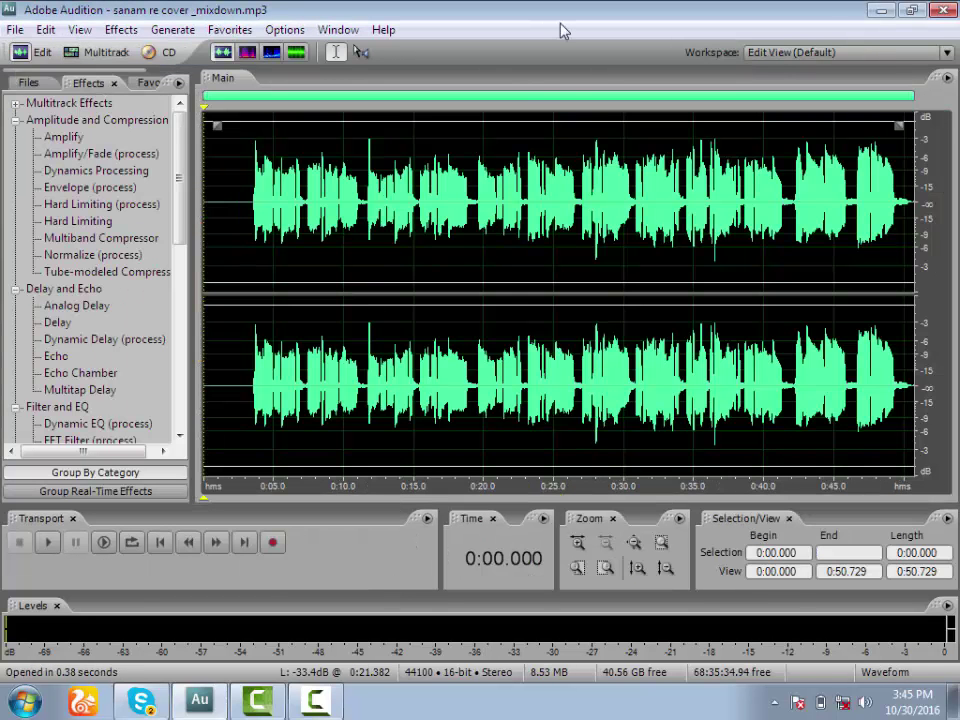
double_click(503, 8)
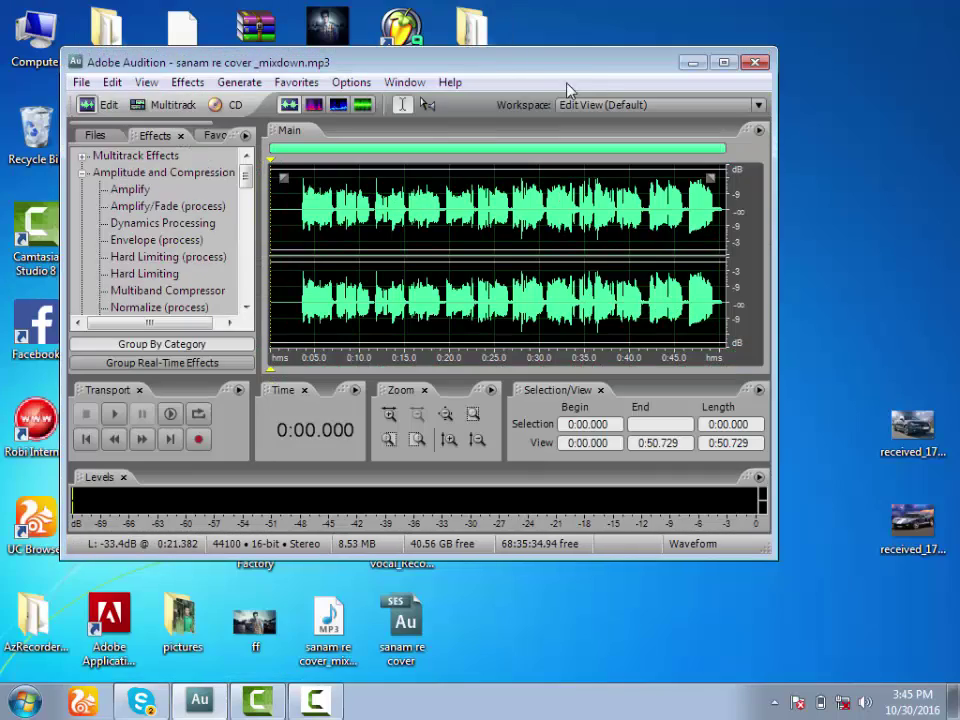